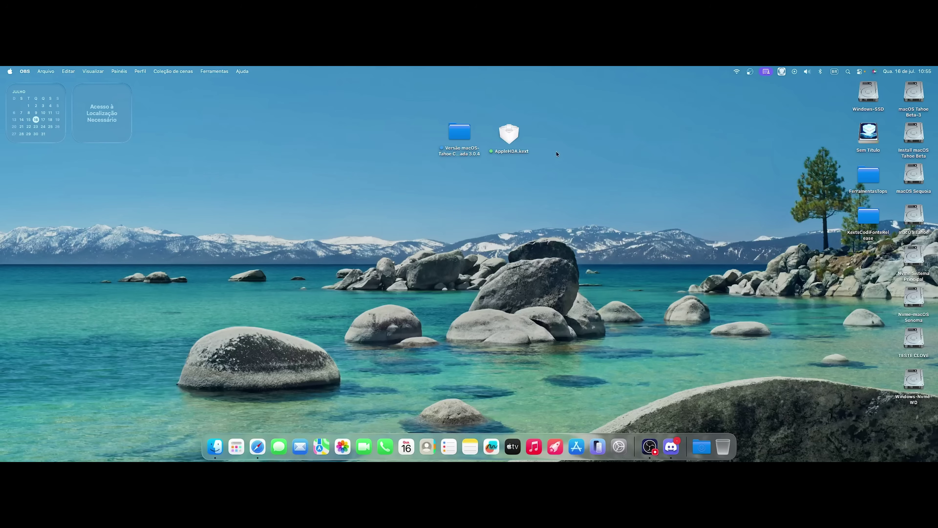
- Tidy AppleHDA.kext on the desktop and briefly open the macOS-Tahoe version folder
drag(508, 136, 511, 135)
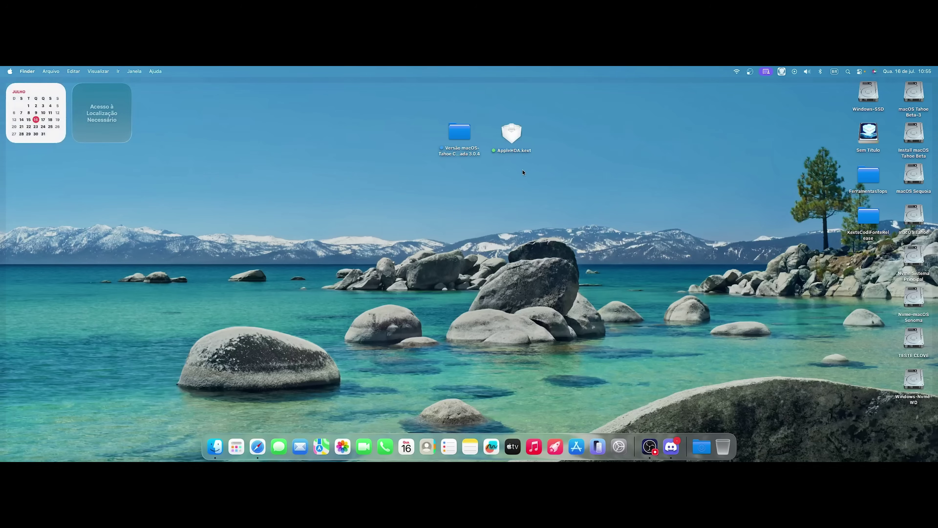
click(460, 132)
drag(509, 137, 503, 135)
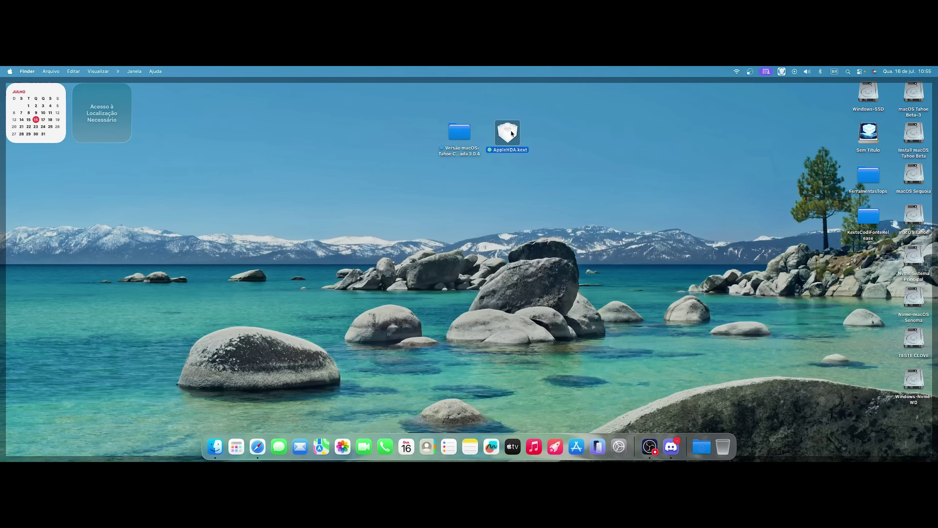
click(533, 139)
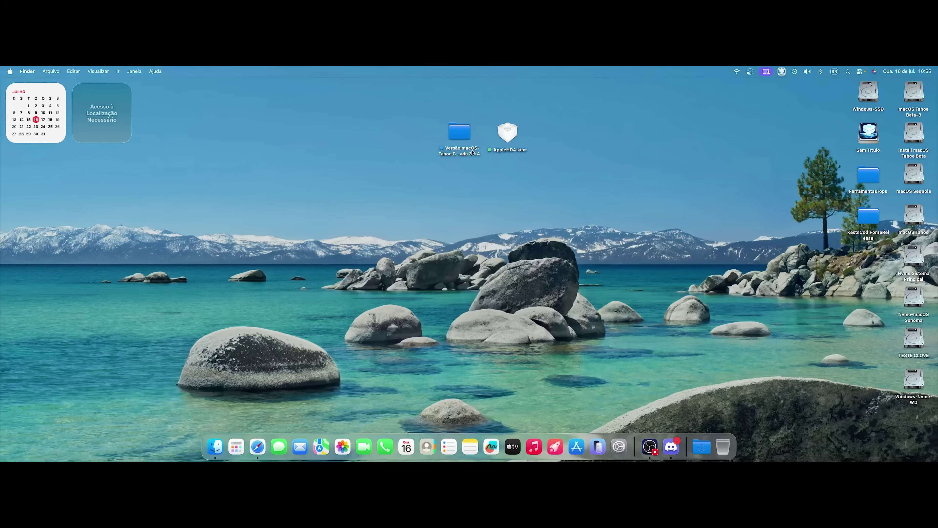
double_click(460, 134)
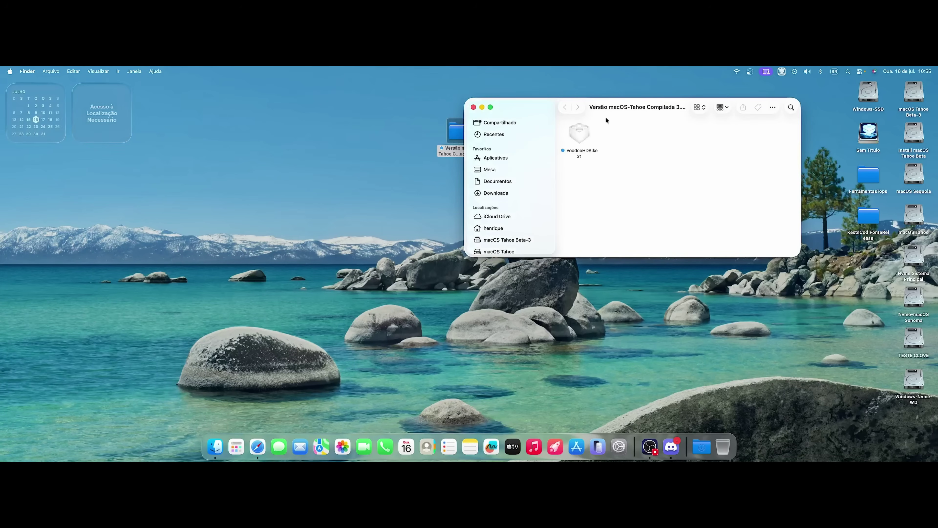
click(473, 107)
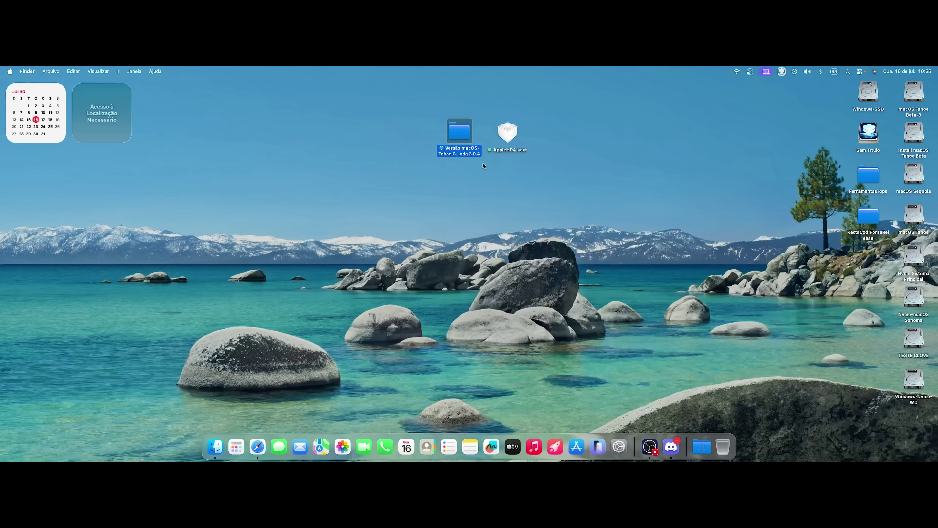
- Reopen the macOS-Tahoe folder to preview its contents, then close it, leaving its name unchanged
click(506, 133)
click(464, 132)
click(501, 133)
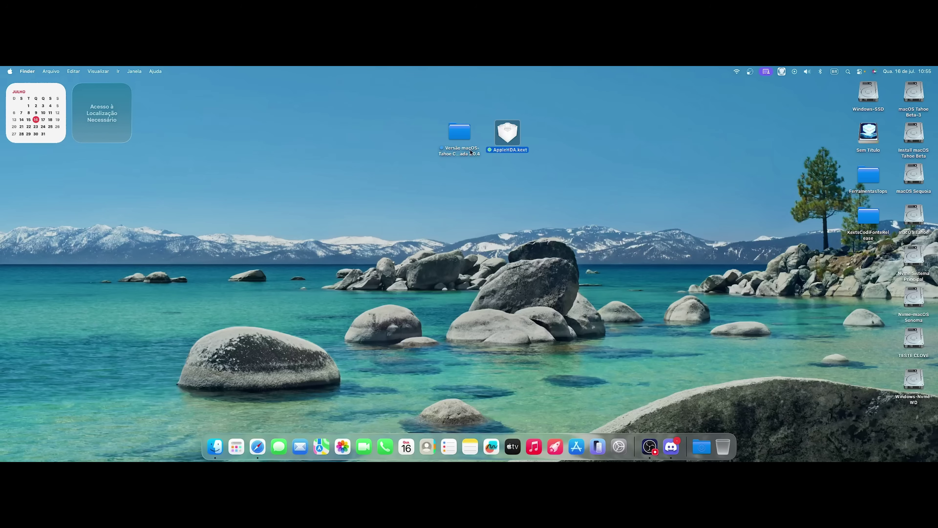
click(459, 131)
double_click(460, 131)
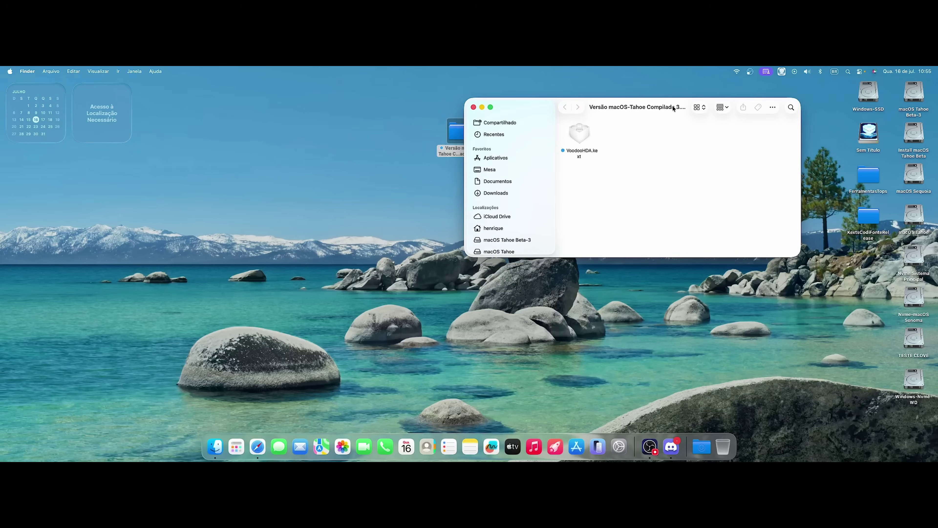
drag(673, 105, 343, 190)
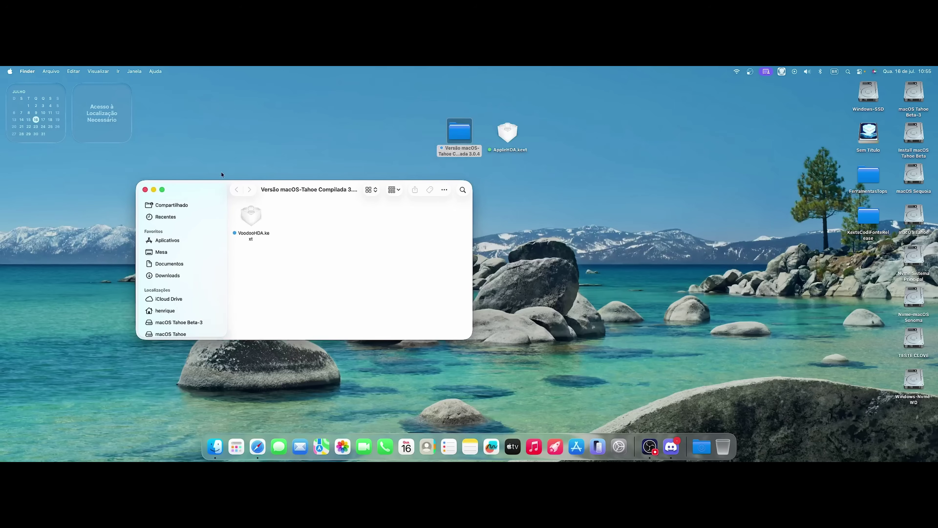
click(145, 190)
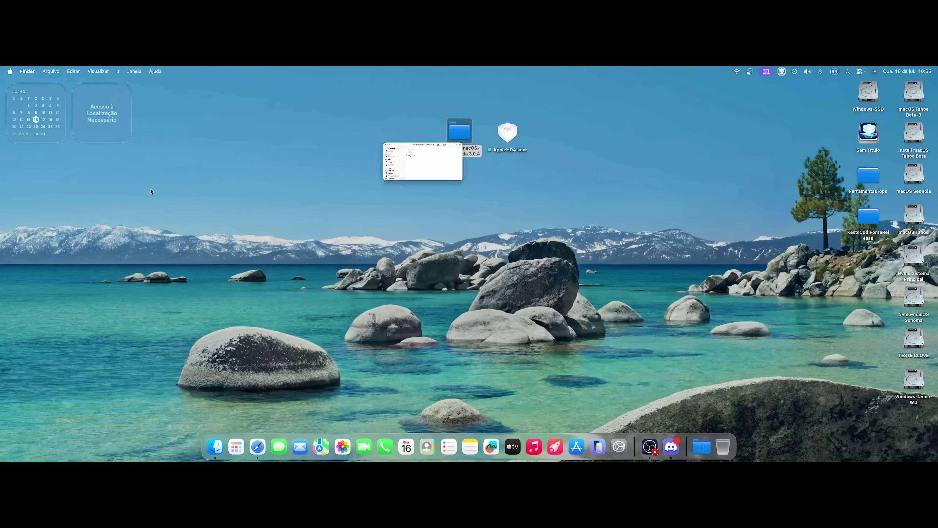
click(479, 158)
click(470, 159)
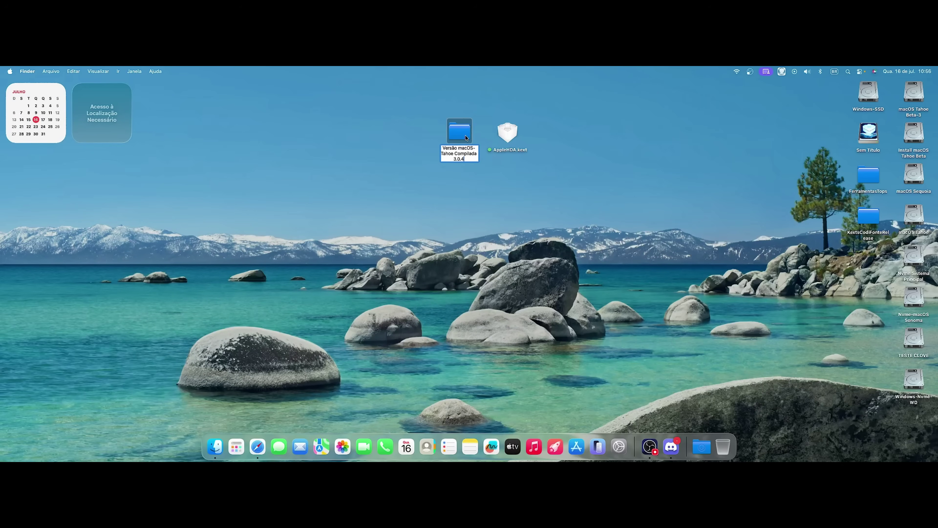
click(504, 176)
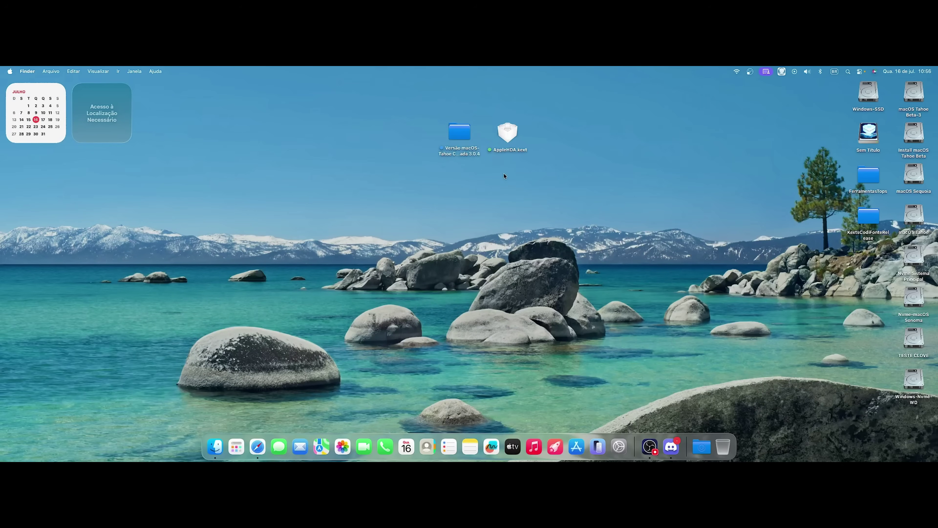
- Show VoodooHDA.kext's package contents from Versão macOS-Tahoe Compilada 3.0.4 and open Contents/Info.plist
double_click(469, 141)
right_click(251, 215)
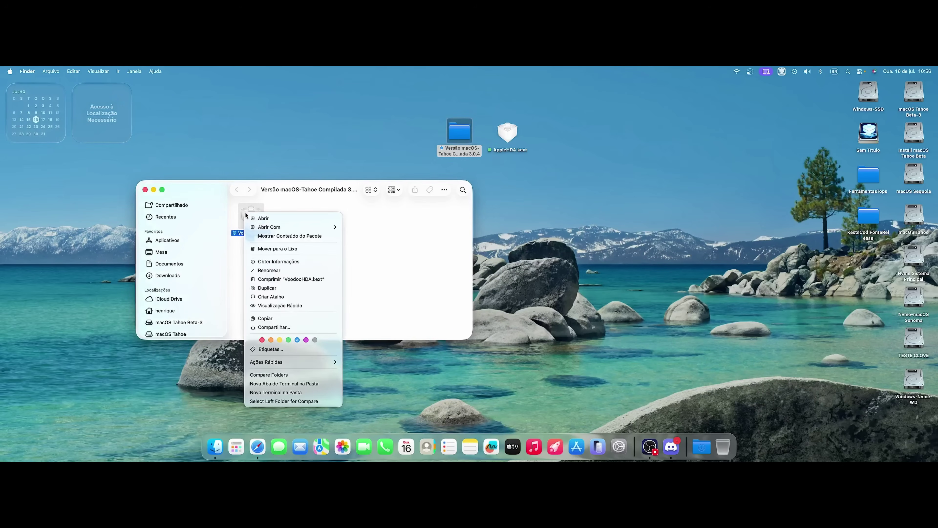
click(280, 240)
drag(329, 188, 333, 166)
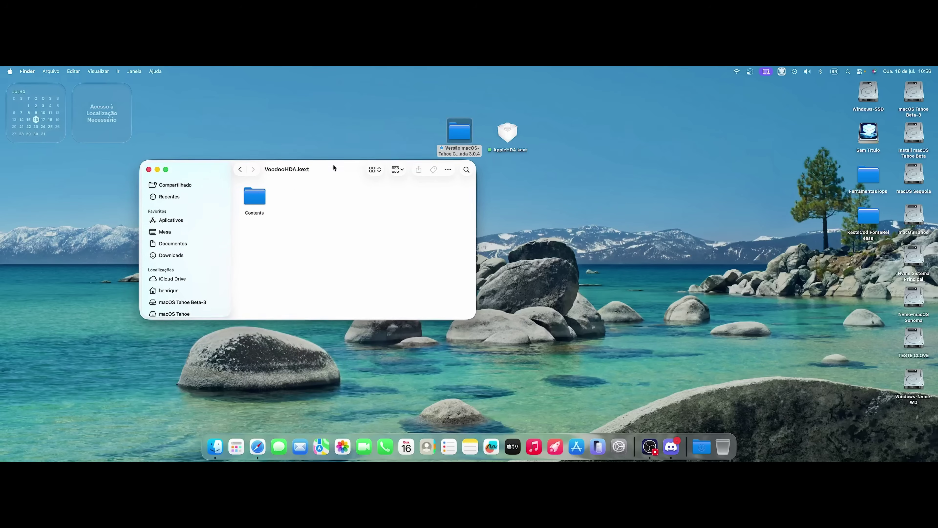
double_click(246, 197)
double_click(301, 193)
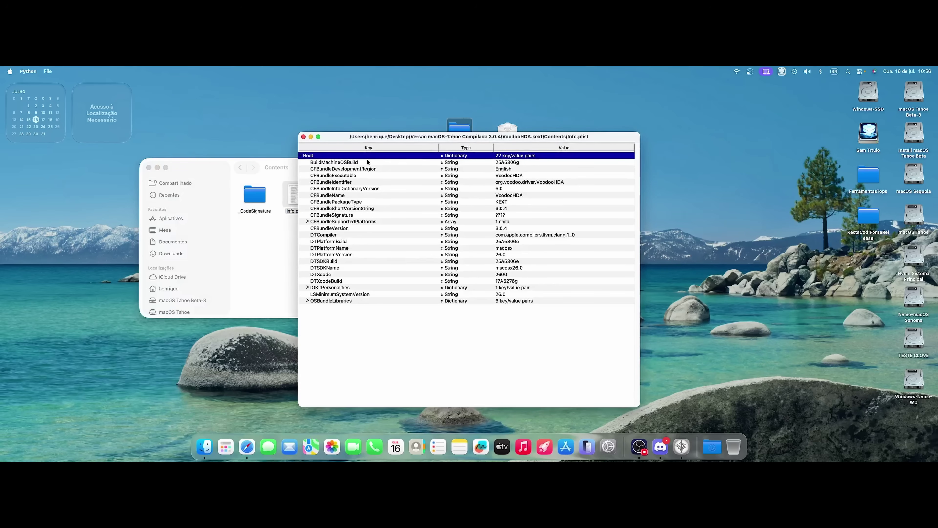
- Check the CFBundleVersion, CFBundleShortVersionString (3.0.4) and DTPlatformVersion entries, then raise the Line-out volume
drag(369, 138, 266, 130)
click(432, 220)
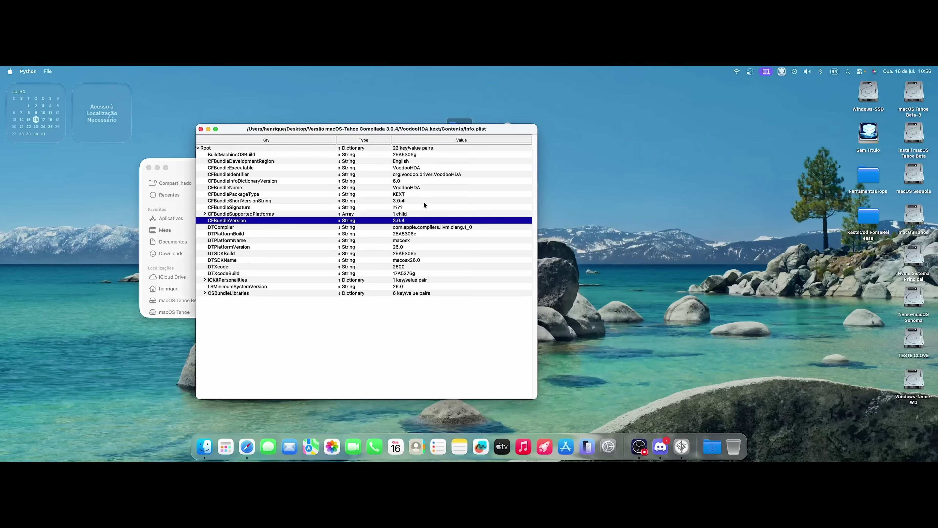
click(421, 155)
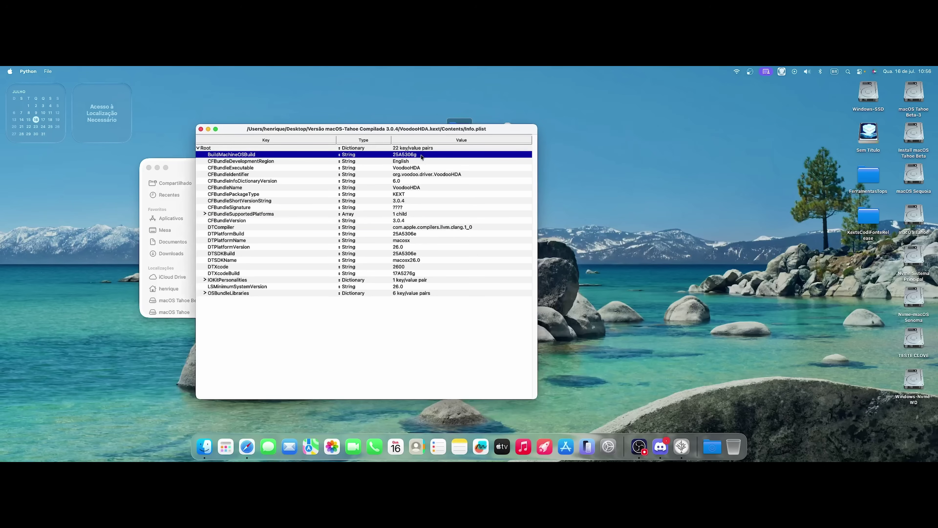
drag(417, 130, 424, 134)
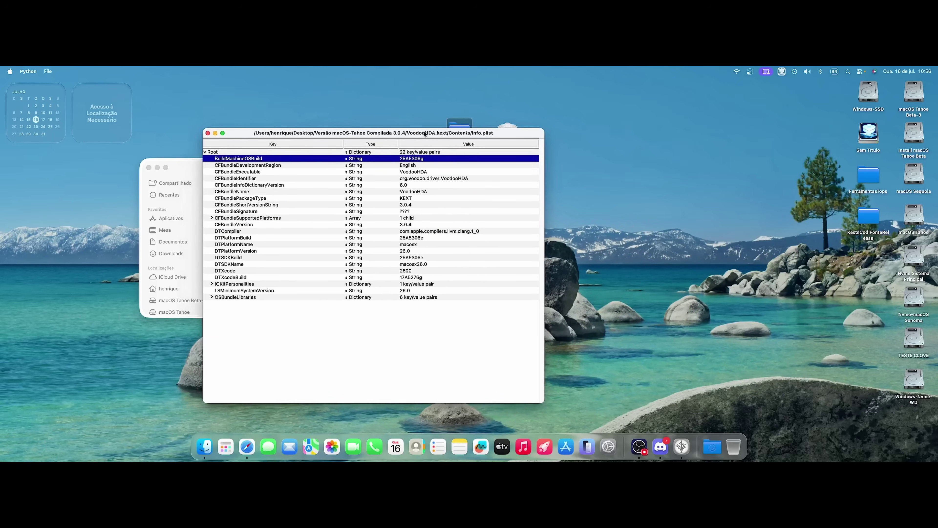
click(424, 205)
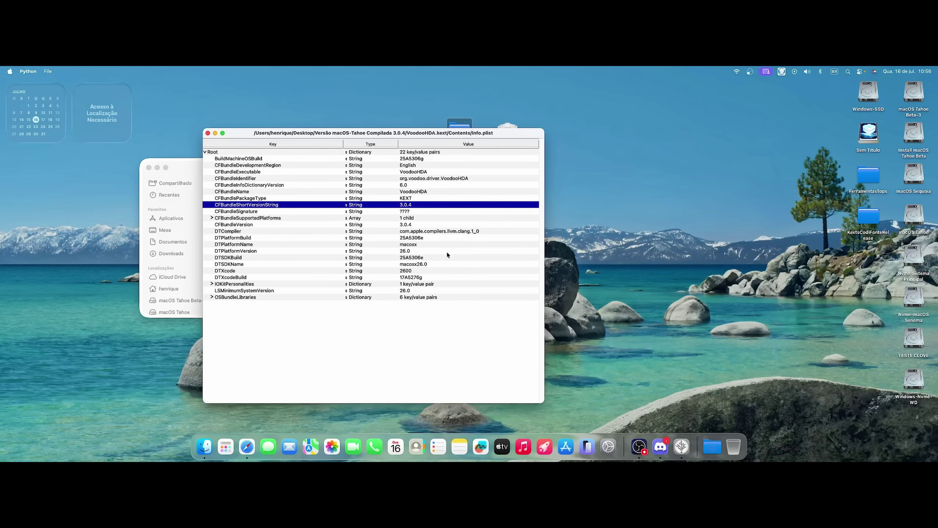
click(425, 251)
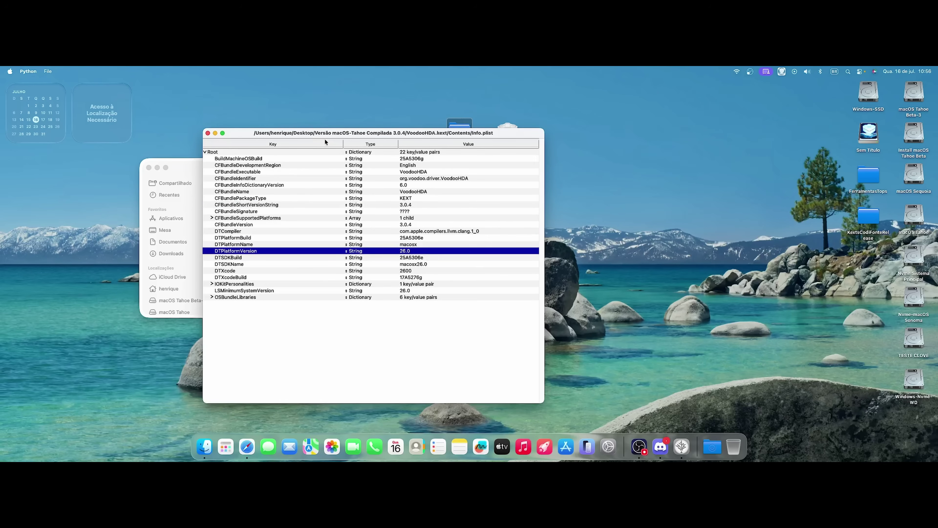
key(XF86AudioRaiseVolume)
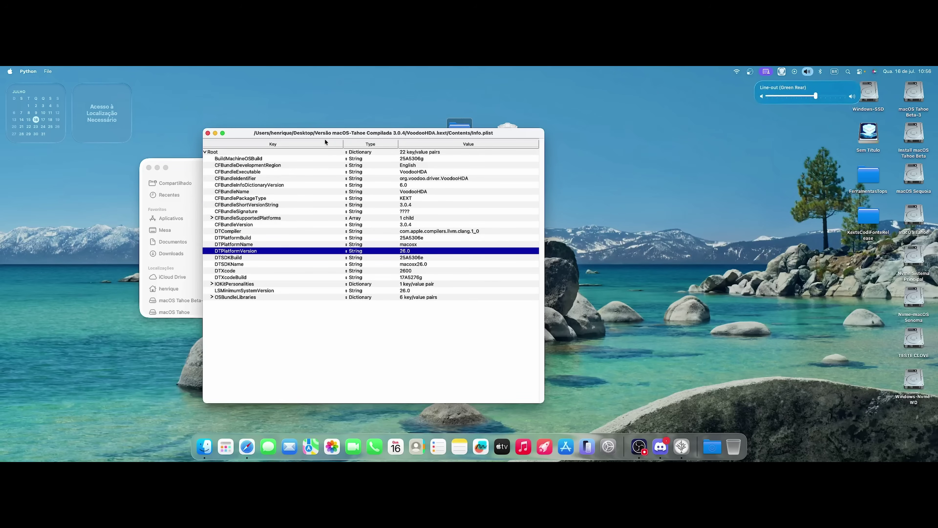
key(XF86AudioRaiseVolume)
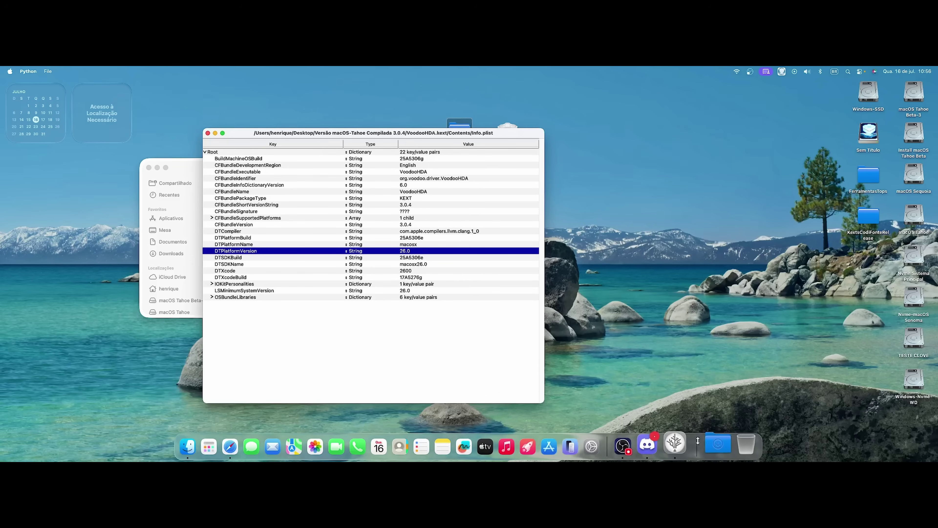
- Close the plist viewer and return to the version folder's contents
click(208, 133)
click(391, 298)
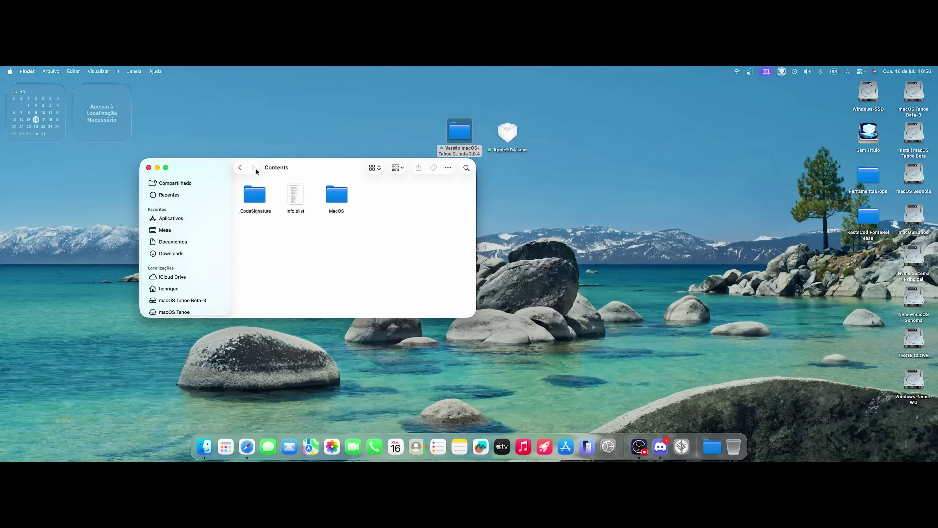
click(241, 167)
click(241, 168)
- View VoodooHDA.kext's Get Info details, then close the info window
click(260, 196)
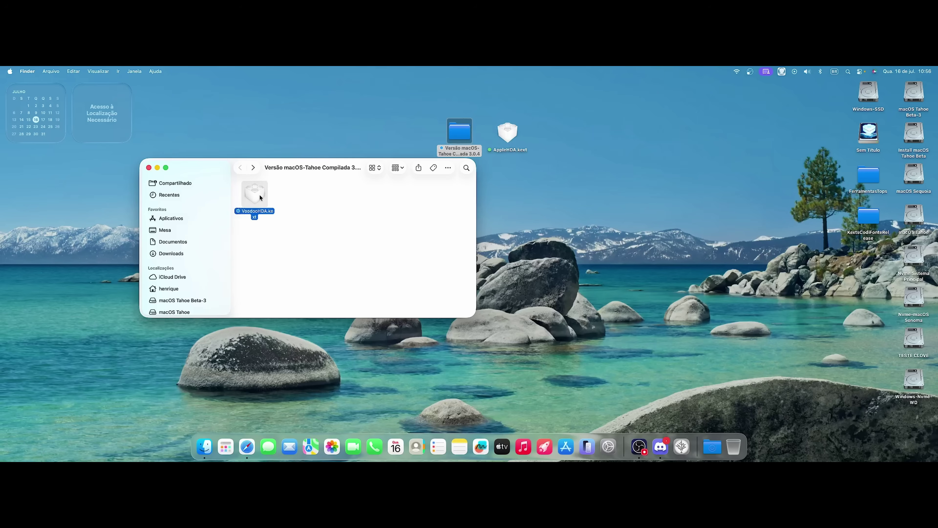
key(super+i)
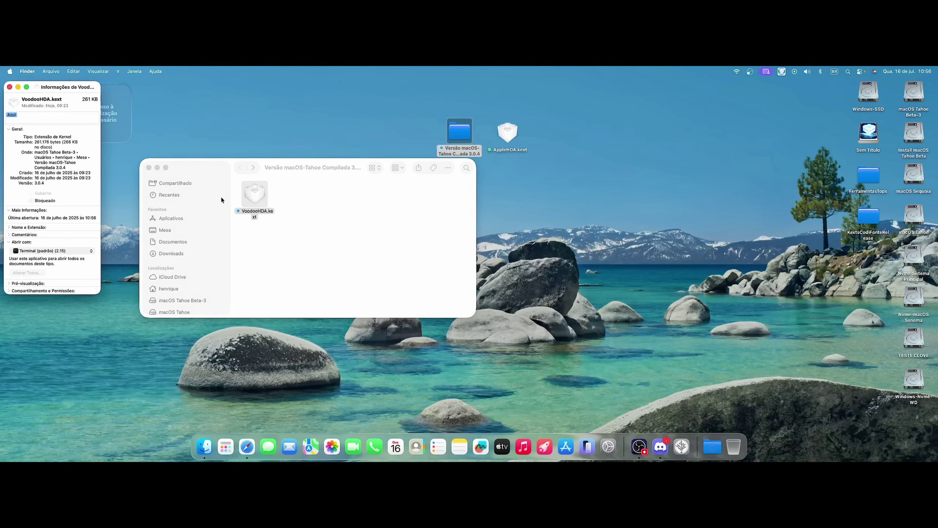
drag(88, 89, 155, 95)
click(77, 91)
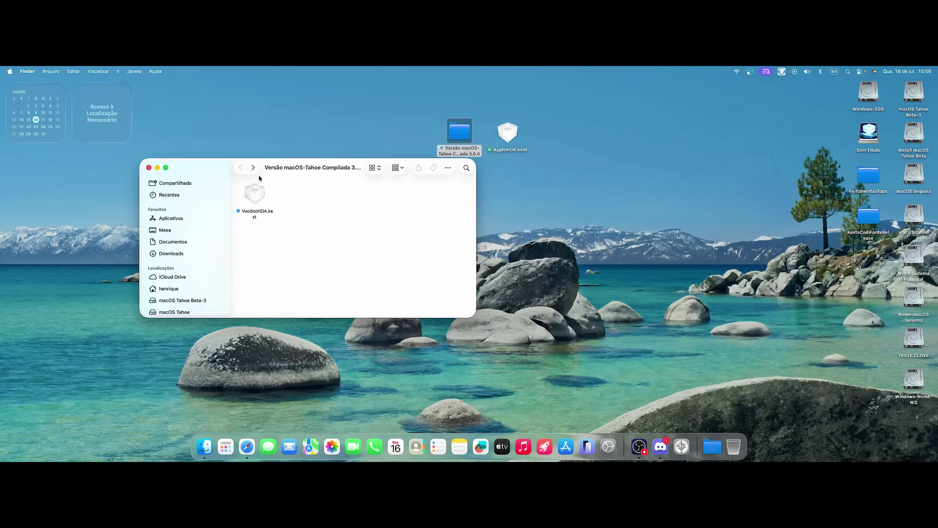
- Close the Finder folder window and bring Discord forward
drag(295, 164, 300, 163)
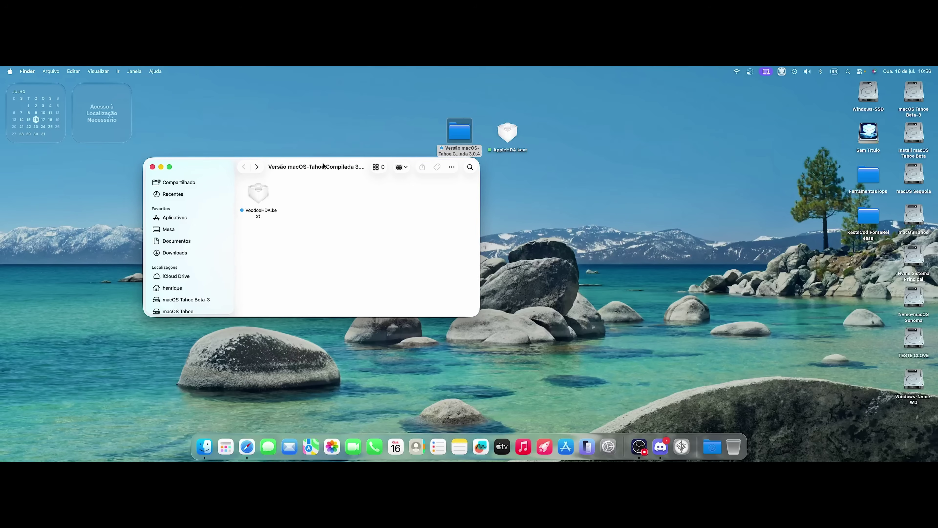
click(152, 166)
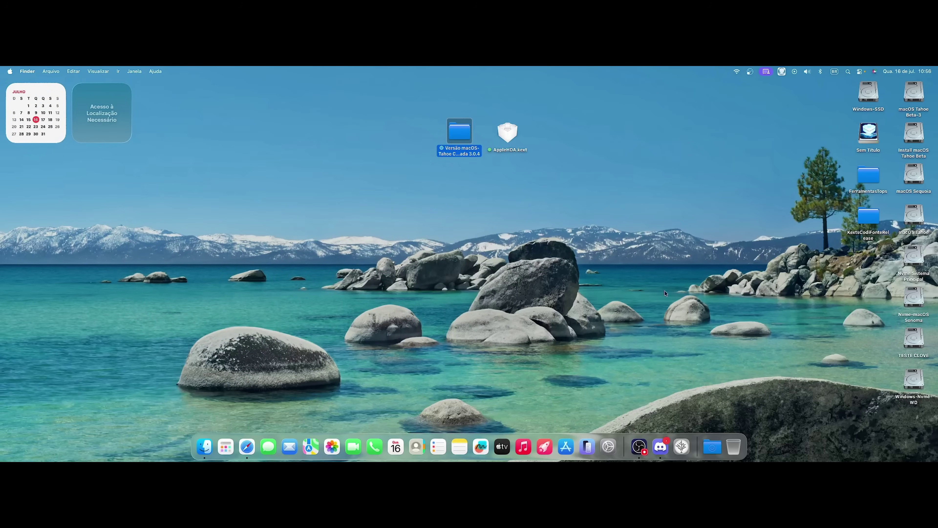
click(660, 440)
- Download the VoodooHDA-Installer zip attachment from #ferramentas-instalações, triggering the dangerous-download warning
drag(498, 89, 396, 110)
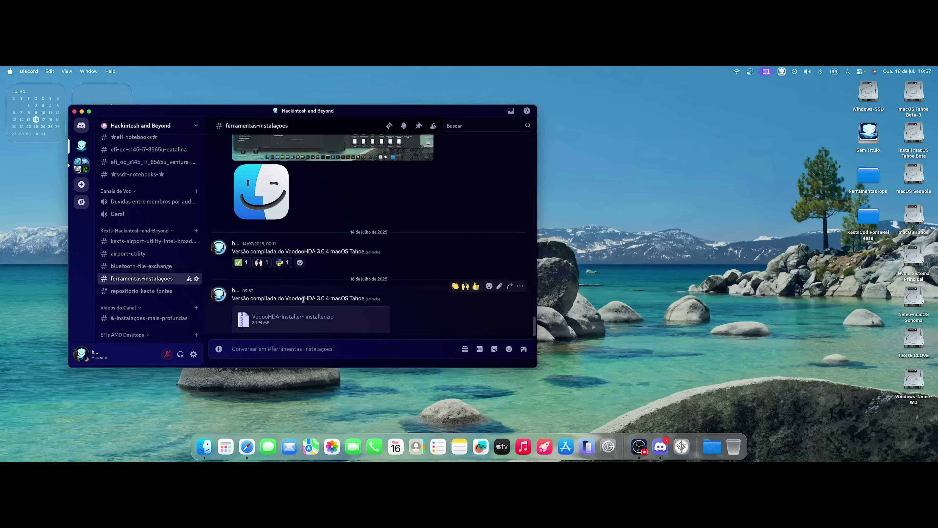
mouse_move(389, 312)
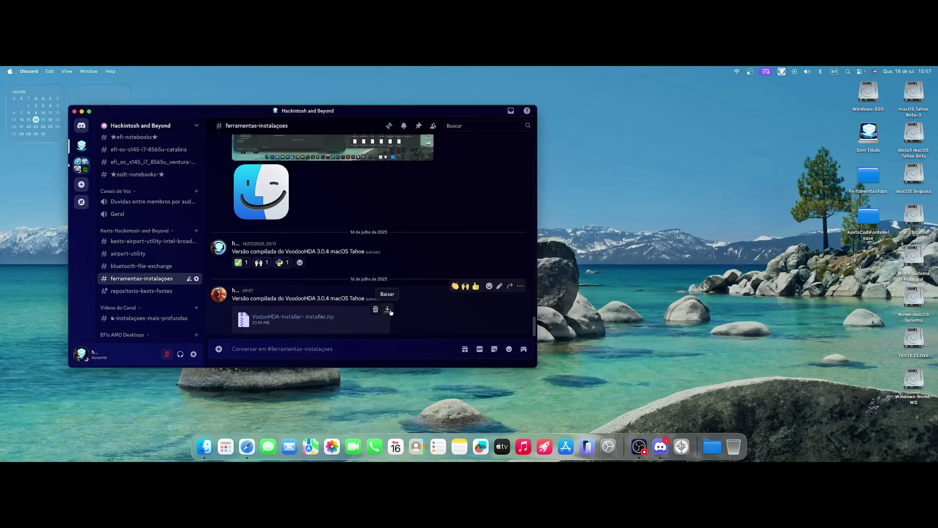
drag(378, 114, 409, 118)
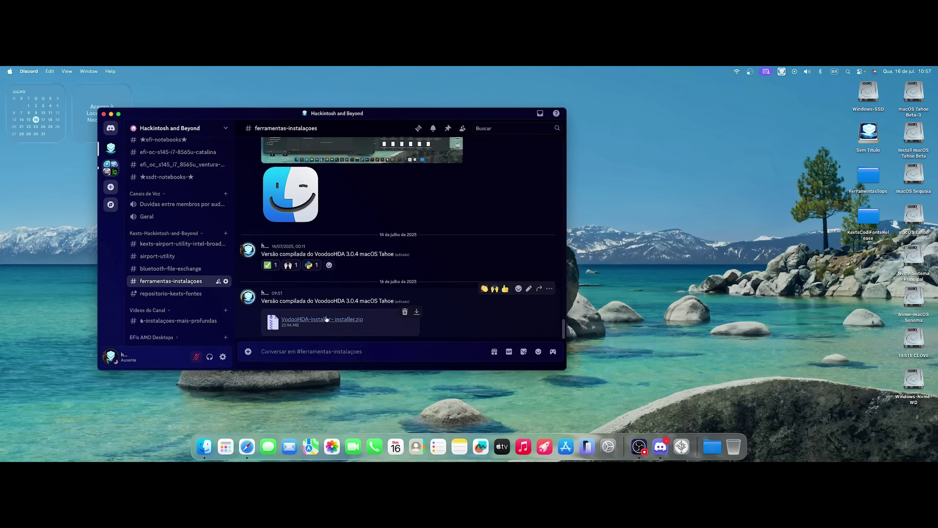
drag(428, 115, 436, 115)
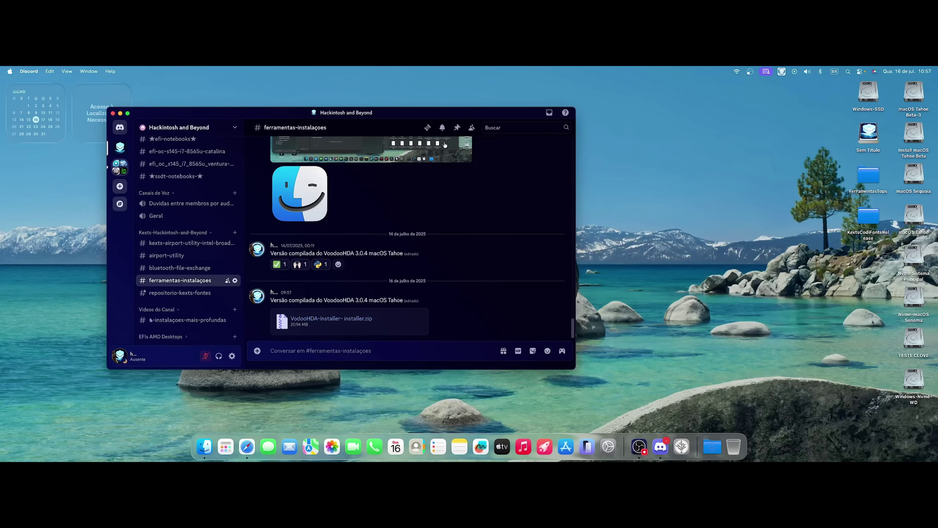
click(427, 314)
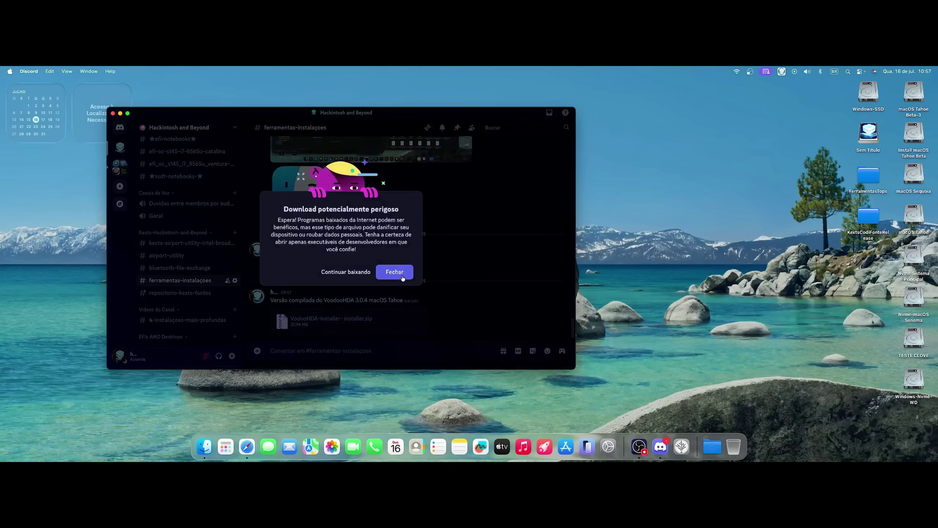
- Continue the VoodooHDA-Installer download despite the warning and reveal it in its folder
click(355, 271)
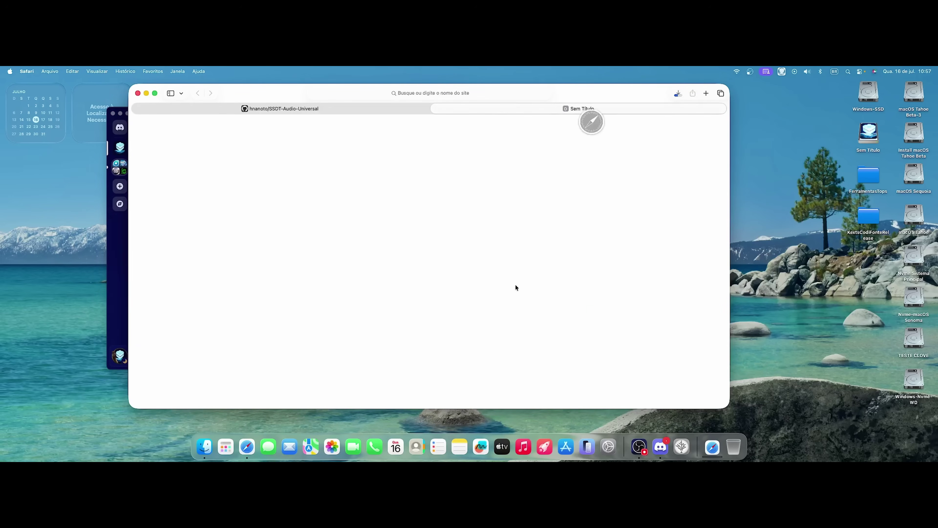
click(679, 93)
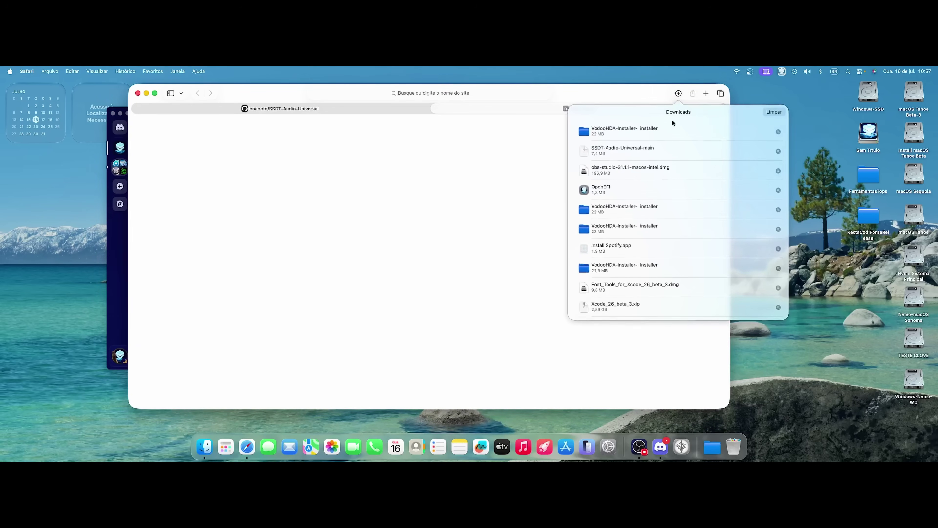
click(777, 132)
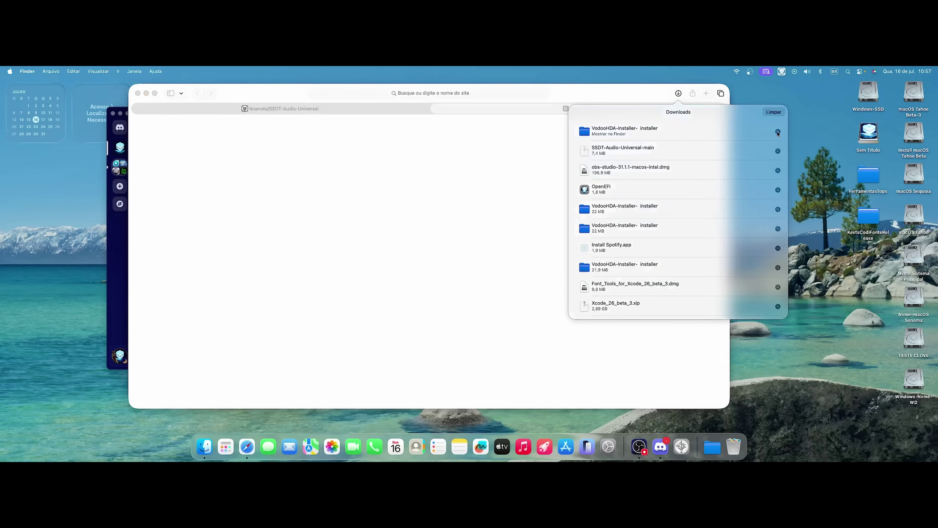
- Move the installer folder onto the desktop, close the downloads window and minimise Safari
drag(438, 154, 810, 170)
click(332, 125)
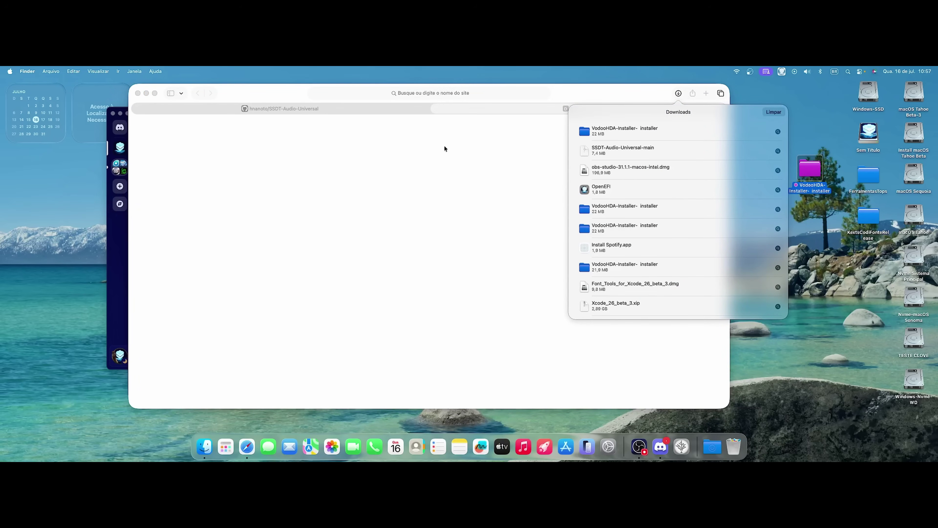
click(676, 90)
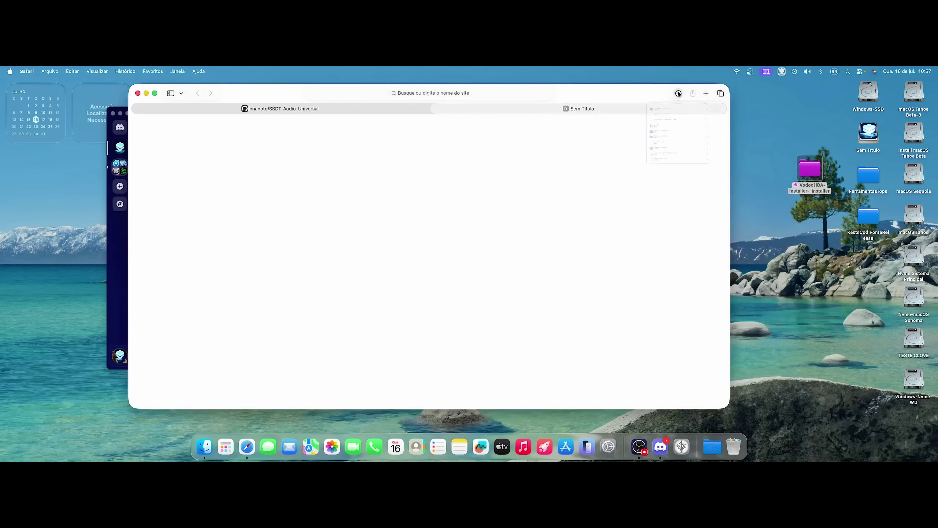
click(148, 93)
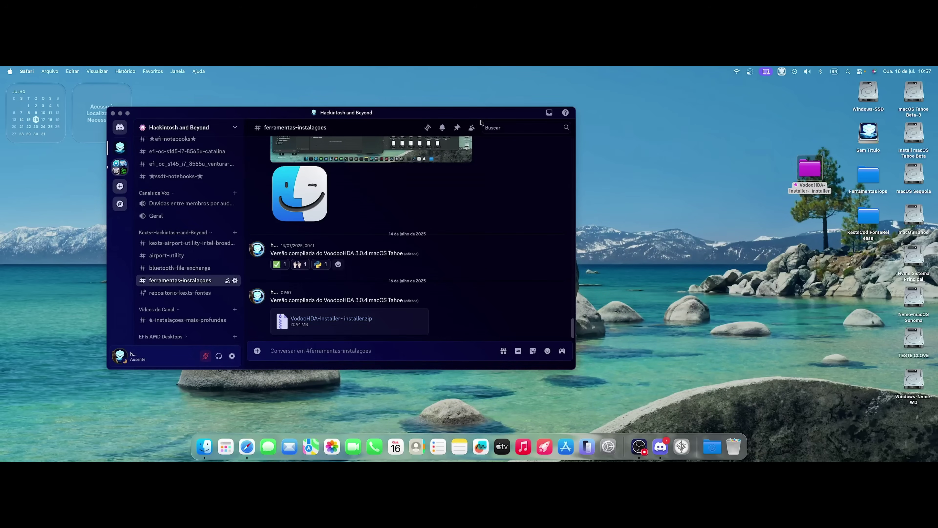
- Minimise Discord and open the VoodooHDA installer folder from the desktop in an enlarged window
click(120, 113)
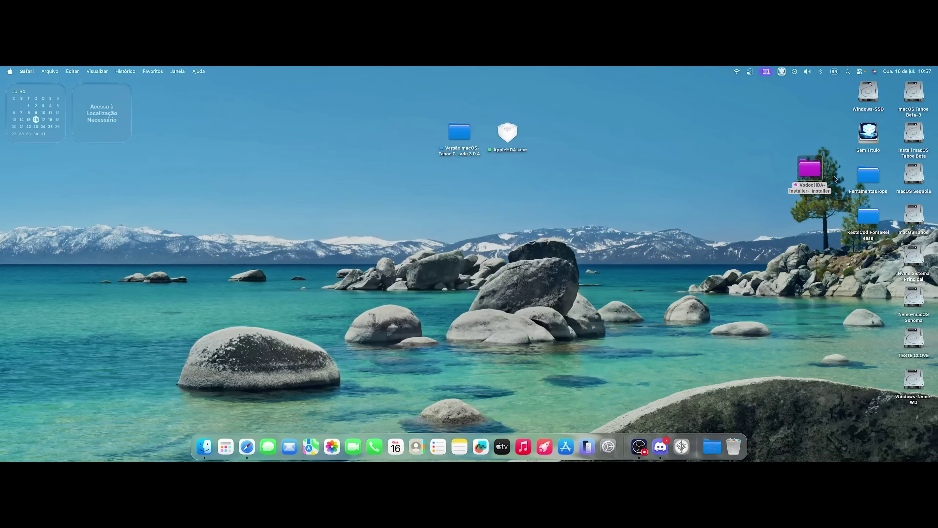
drag(815, 171, 370, 141)
double_click(367, 140)
drag(513, 134, 374, 123)
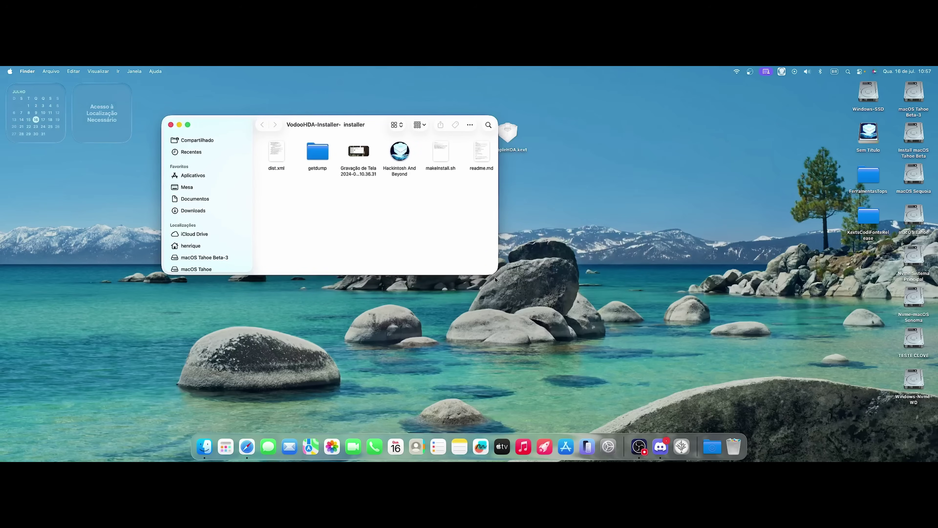
drag(497, 275, 712, 348)
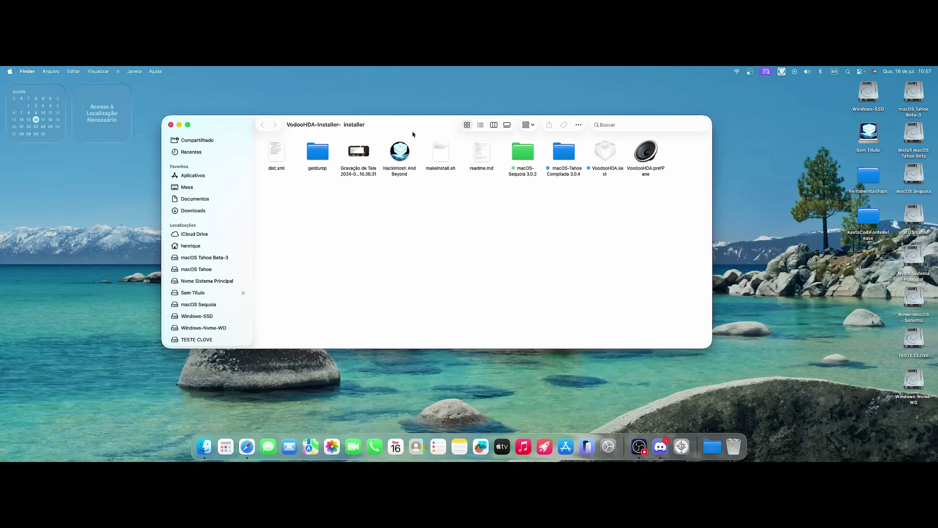
- Peek into the macOS-Sequoia 3.0.2 folder, return to the installer folder and deselect VoodooHDA.kext
drag(406, 126, 385, 120)
double_click(497, 149)
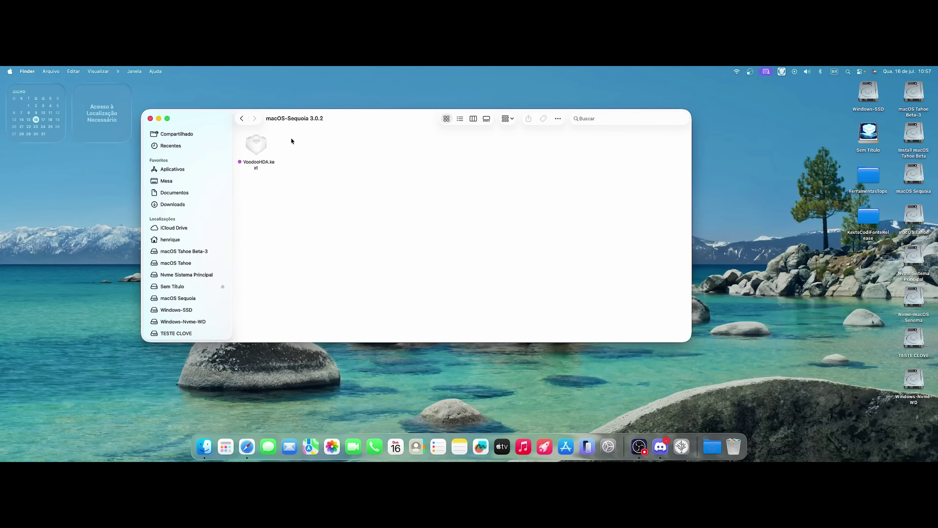
click(241, 119)
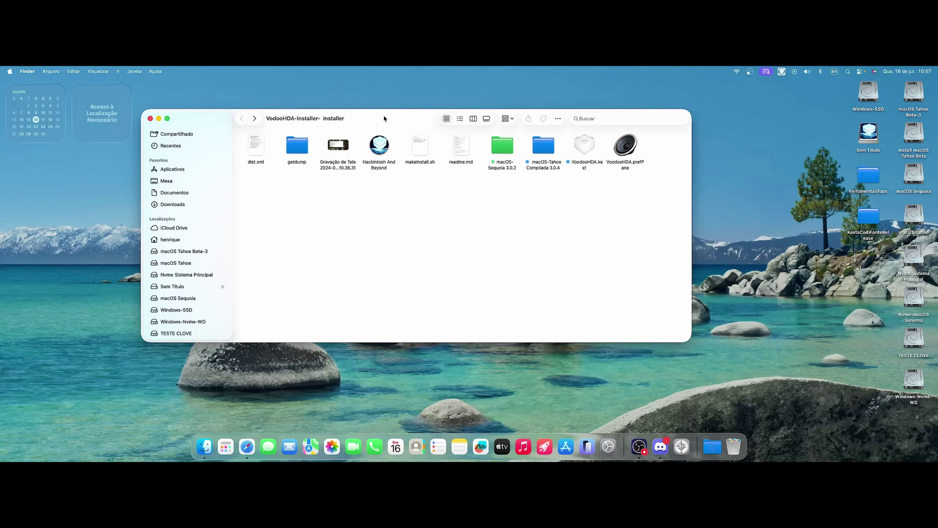
drag(384, 118, 373, 116)
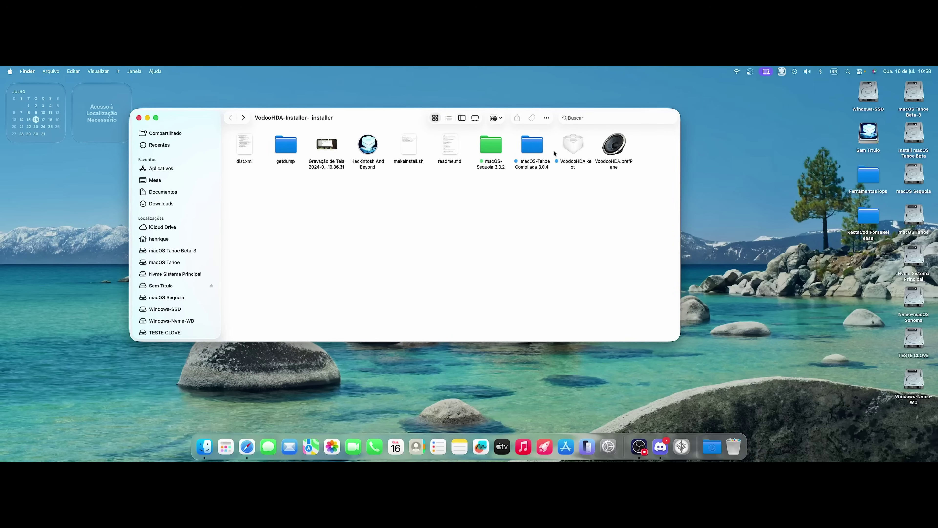
drag(575, 149, 575, 159)
click(601, 224)
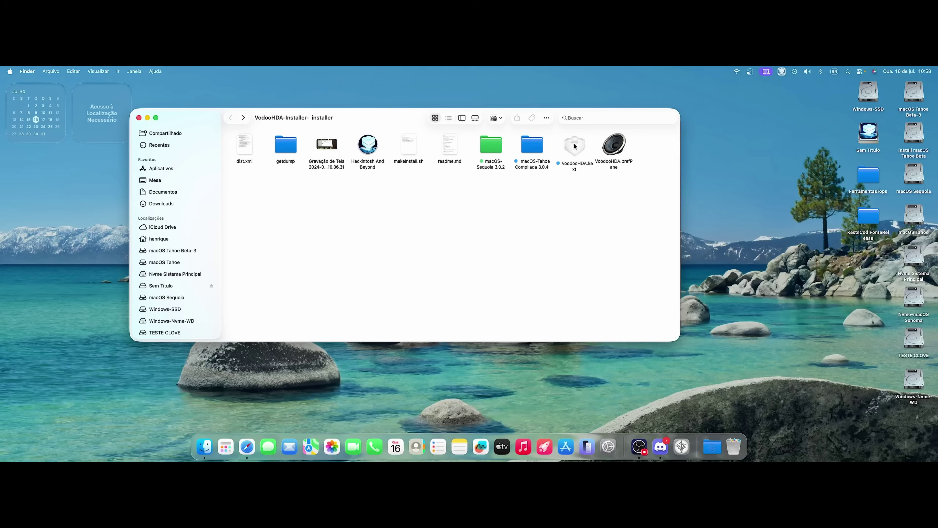
drag(374, 118, 363, 122)
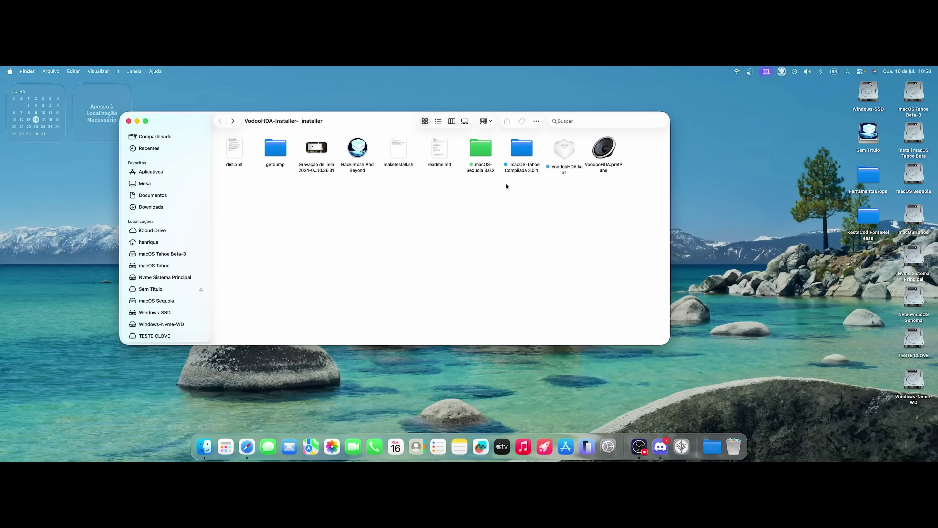
double_click(535, 164)
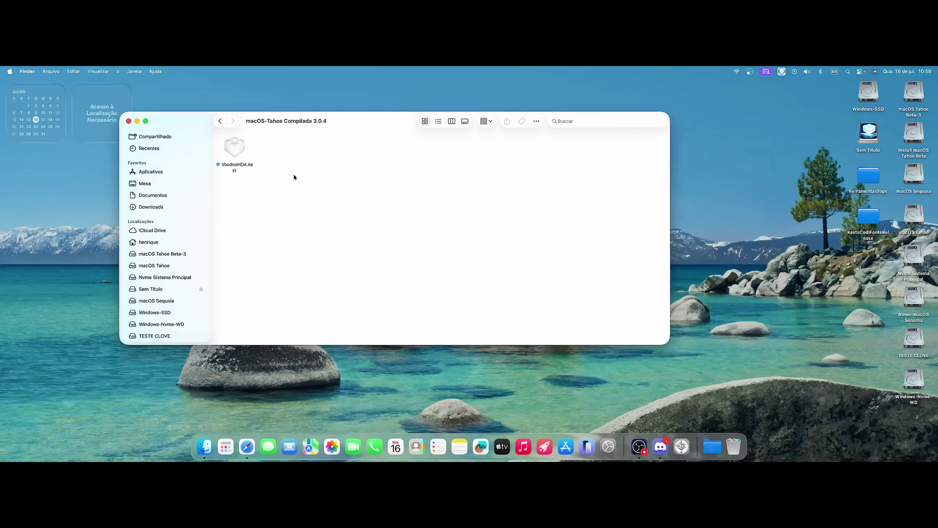
right_click(230, 147)
click(263, 169)
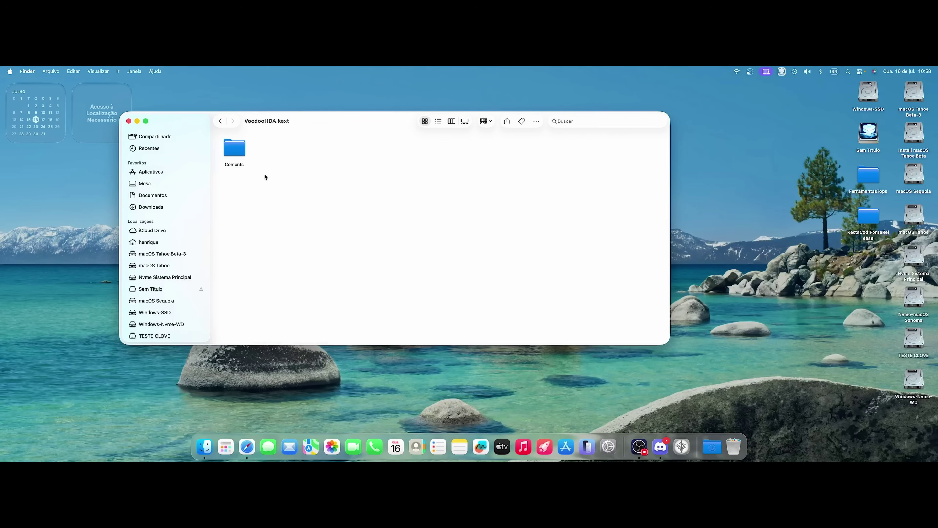
click(237, 154)
double_click(237, 154)
double_click(280, 145)
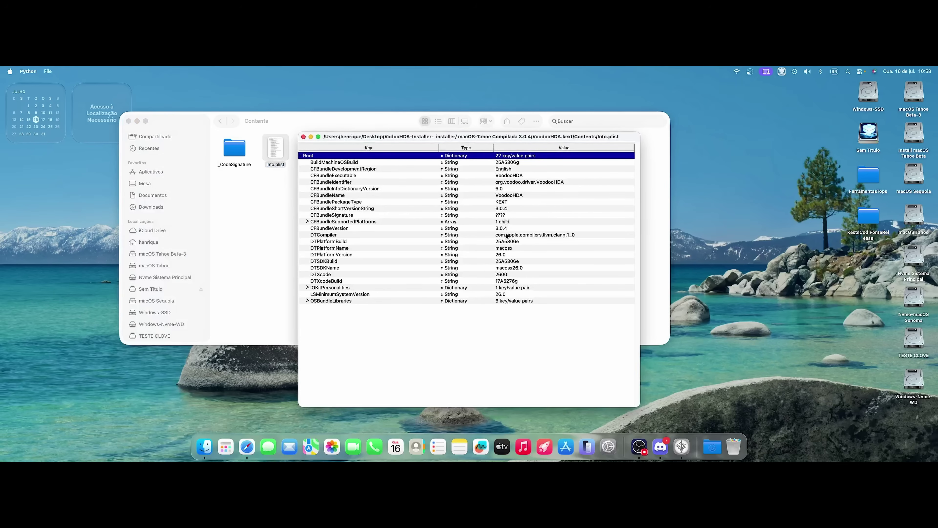
drag(475, 139, 448, 138)
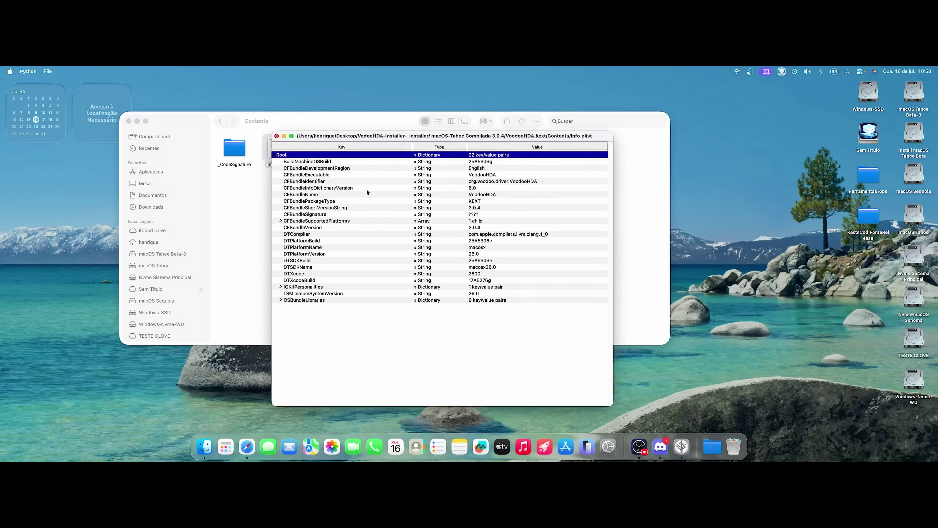
click(277, 136)
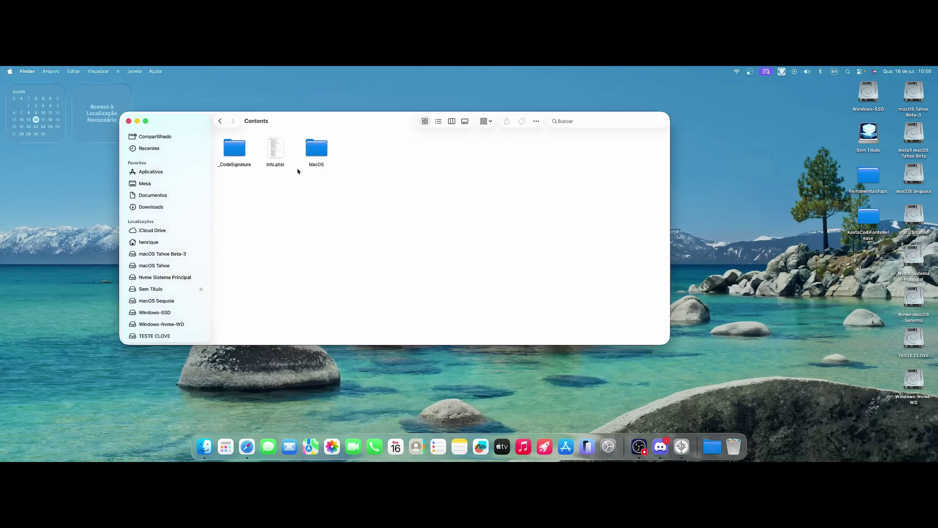
click(220, 121)
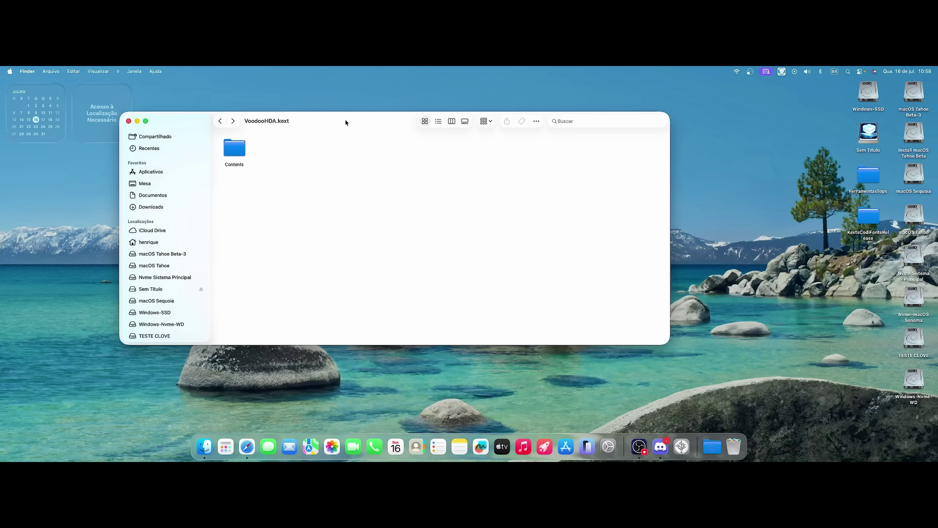
drag(345, 119, 341, 117)
drag(267, 125, 263, 122)
click(211, 116)
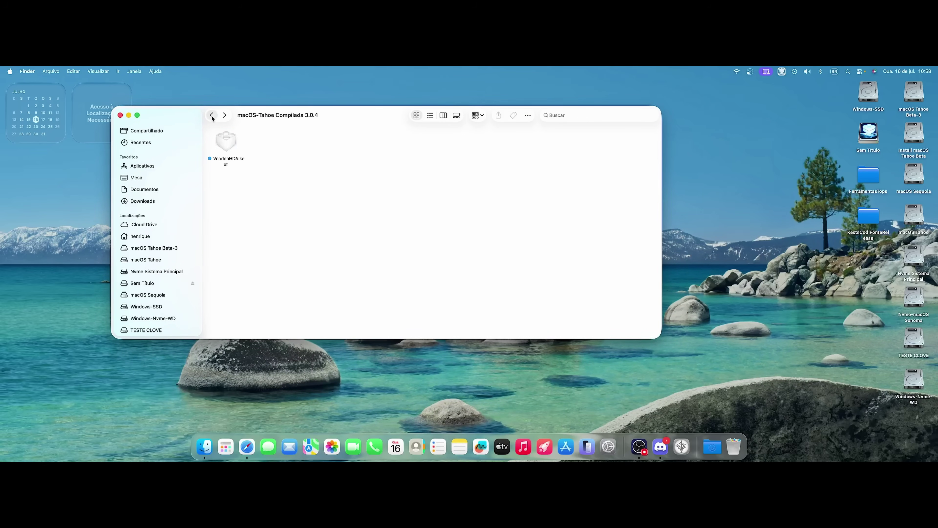
drag(365, 110, 357, 140)
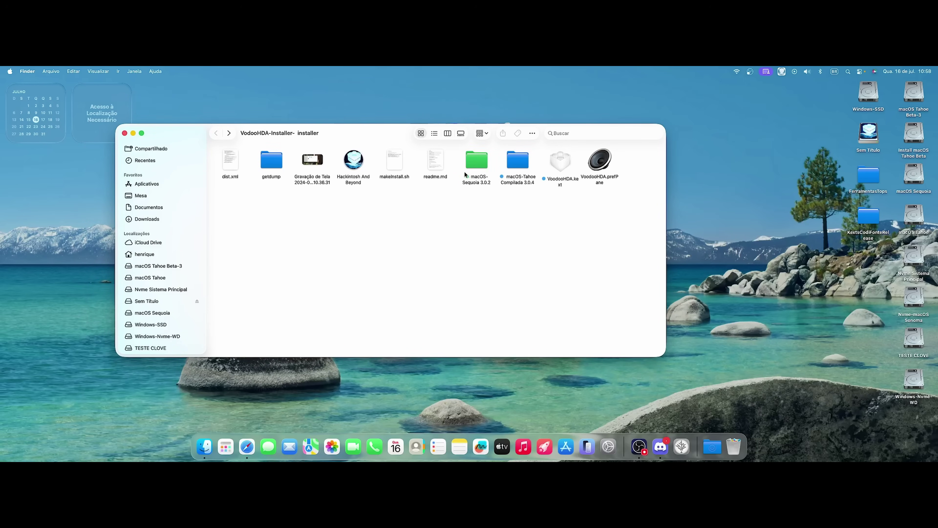
drag(665, 353, 677, 354)
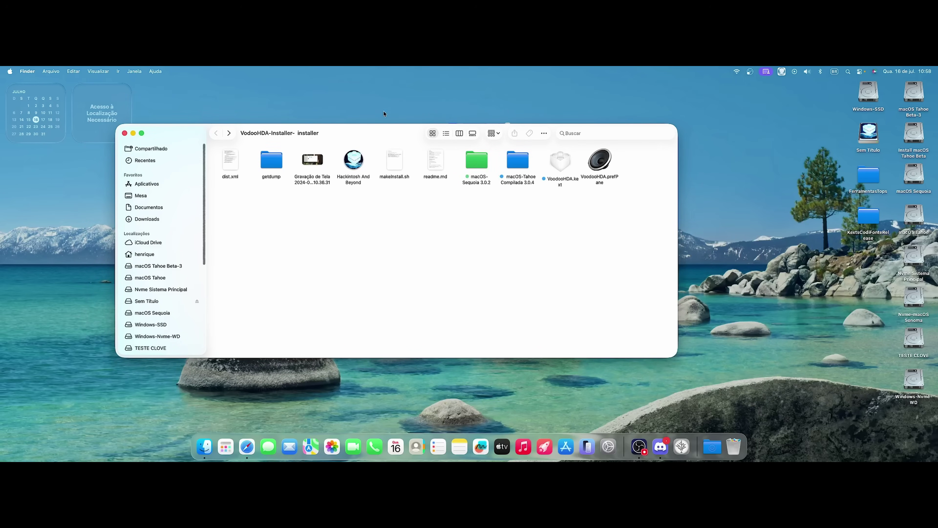
drag(383, 127, 347, 135)
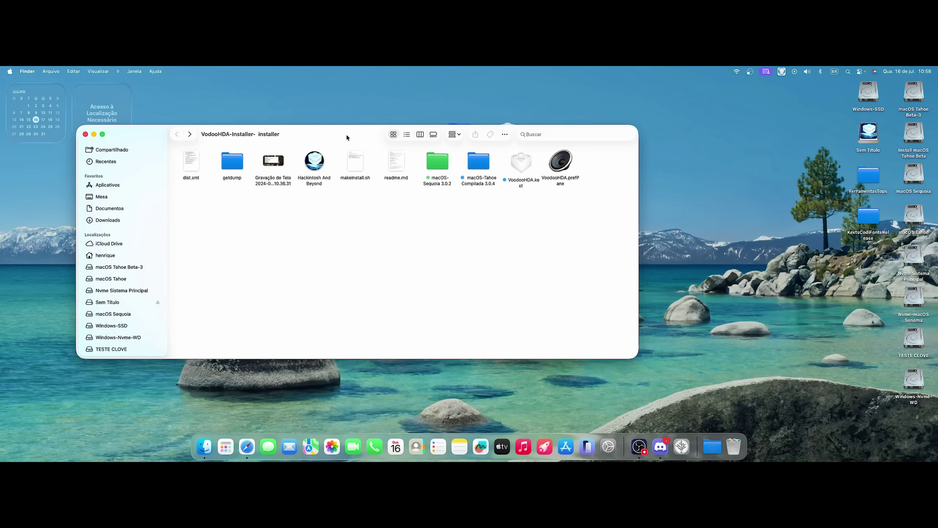
drag(346, 135, 351, 139)
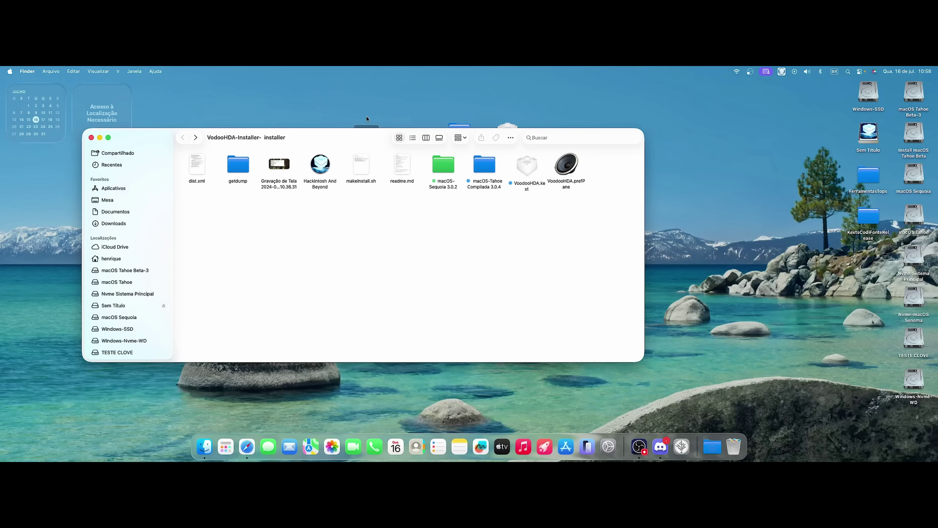
- Mount the first EFI partition through OpenEFI, entering the administrator password
click(782, 72)
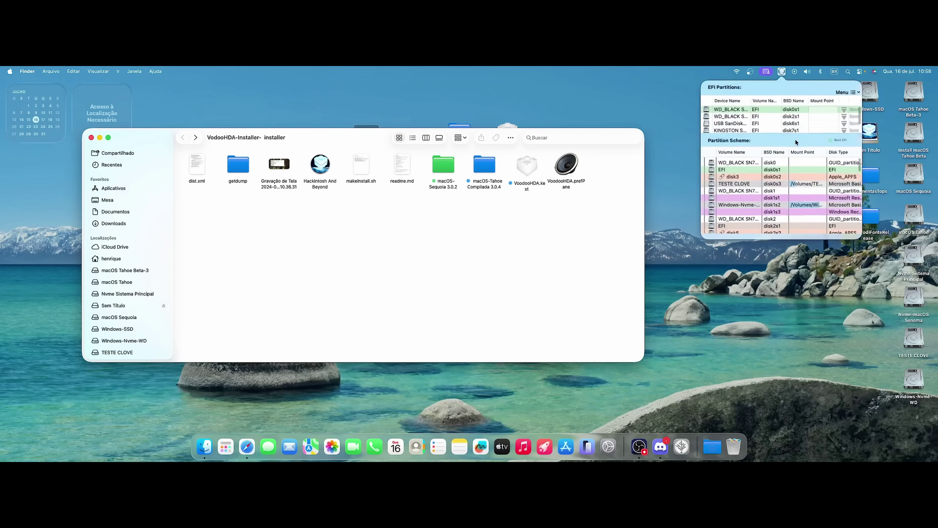
click(843, 111)
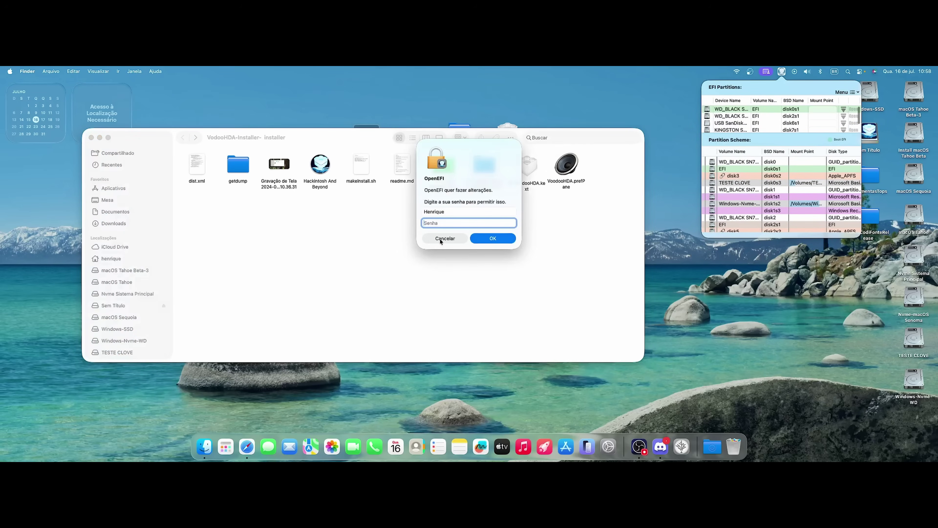
click(442, 238)
click(782, 72)
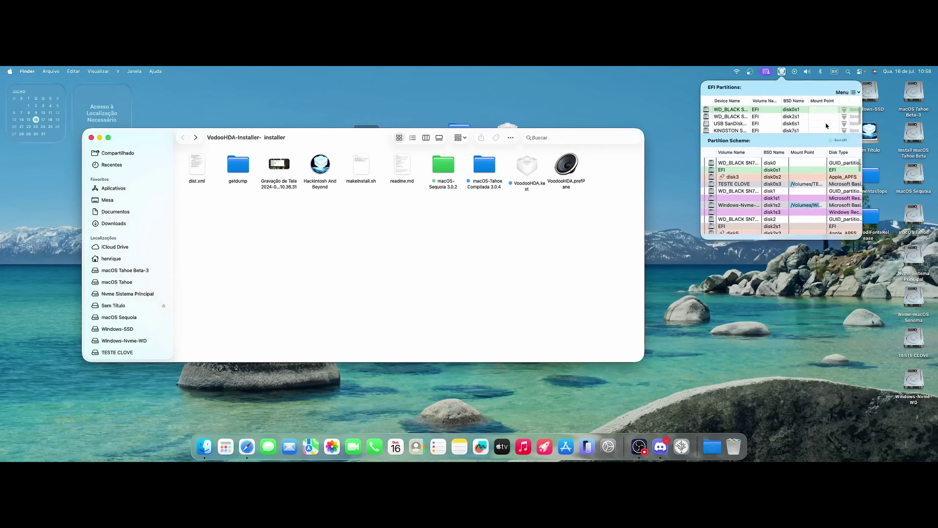
click(843, 111)
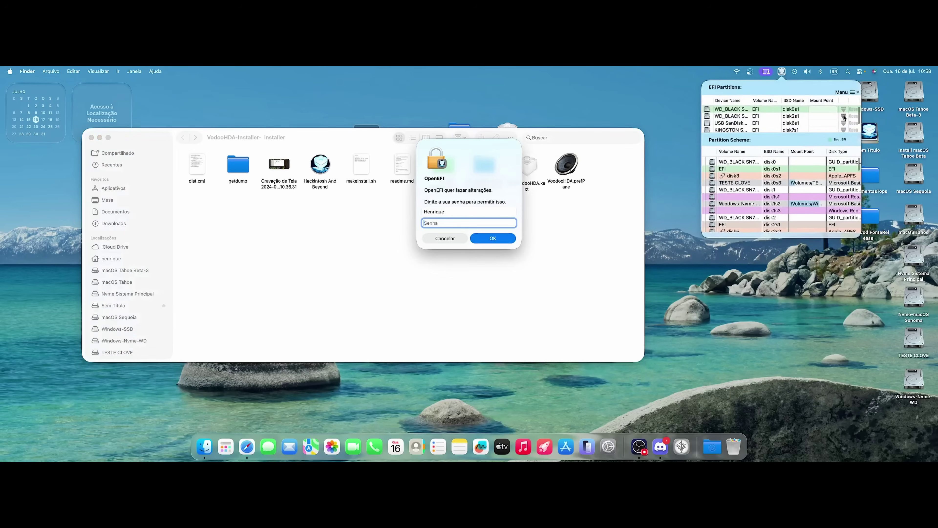
text(***)
click(481, 237)
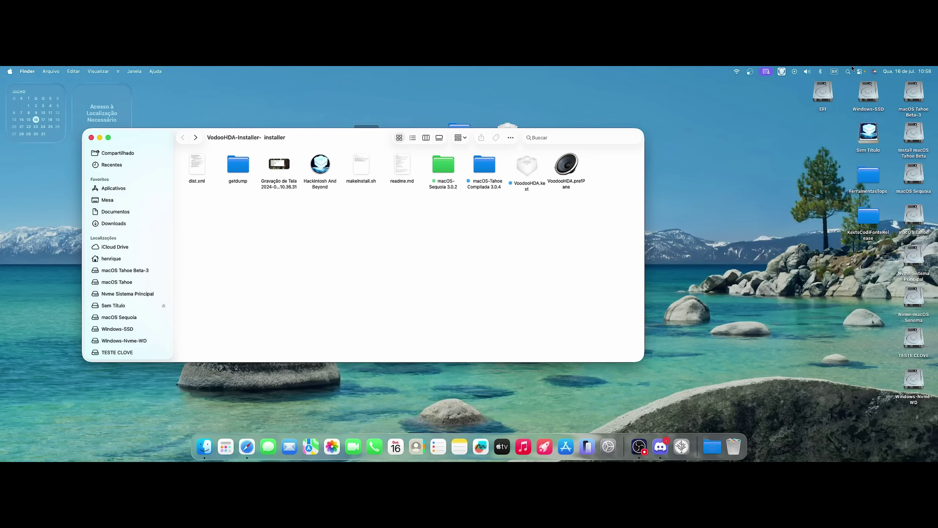
- Open the mounted EFI volume and navigate to EFI > OC, closing the installer window
double_click(822, 93)
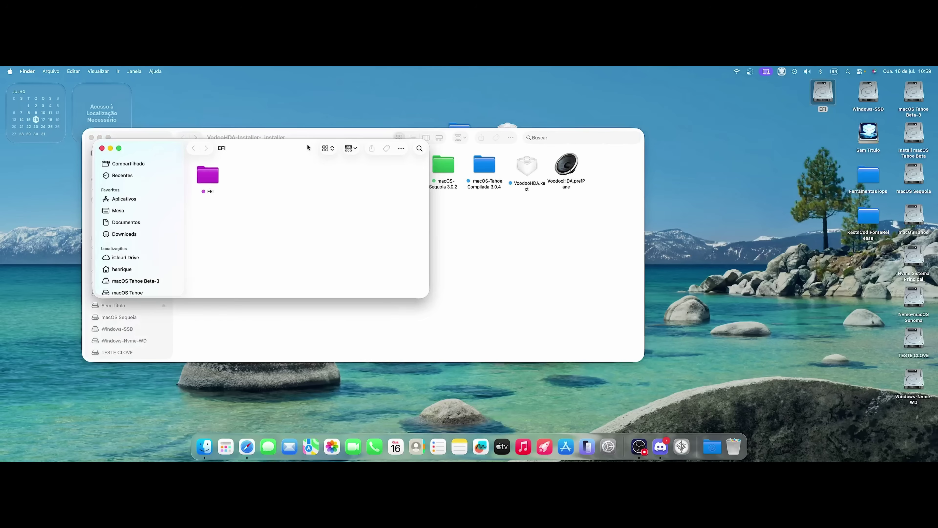
drag(305, 147, 642, 232)
double_click(556, 260)
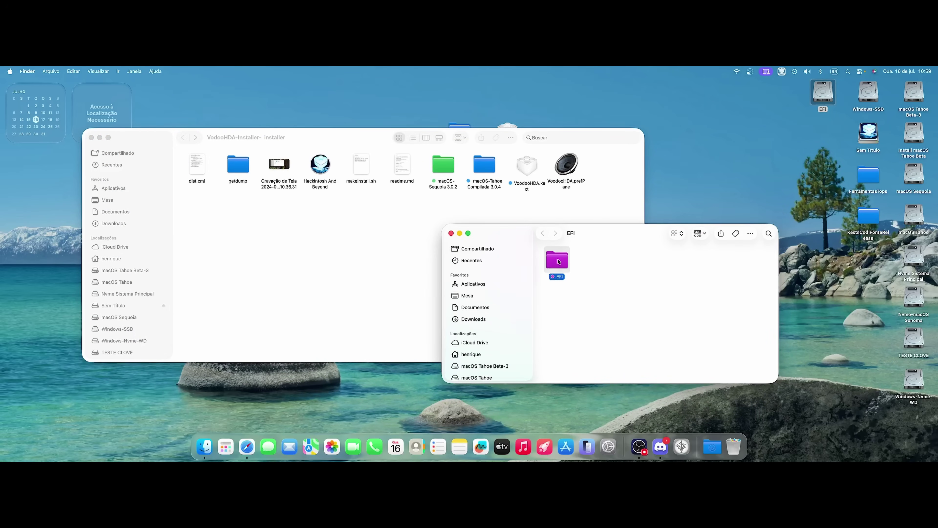
click(92, 137)
drag(580, 237, 301, 218)
double_click(310, 244)
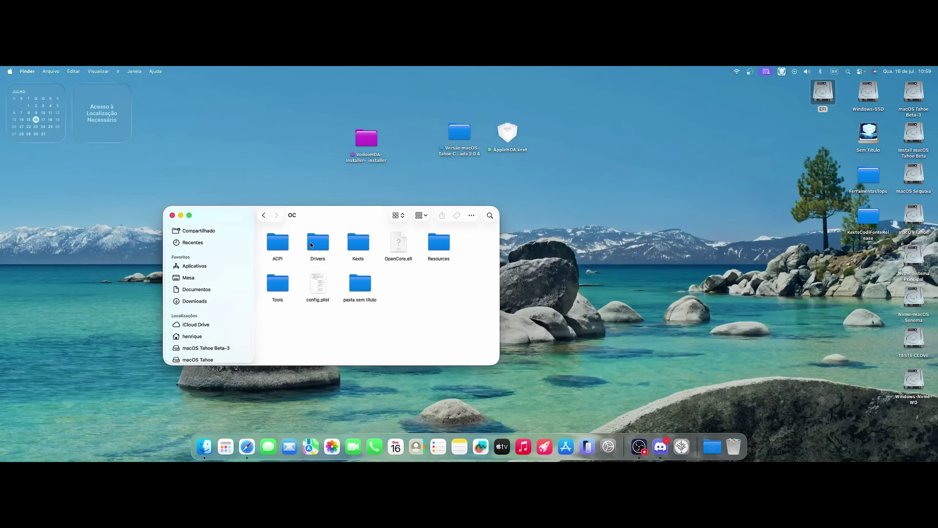
- Open config.plist in ProperTree, expand DeviceProperties > Add and widen the Key column
double_click(317, 285)
drag(447, 138, 445, 131)
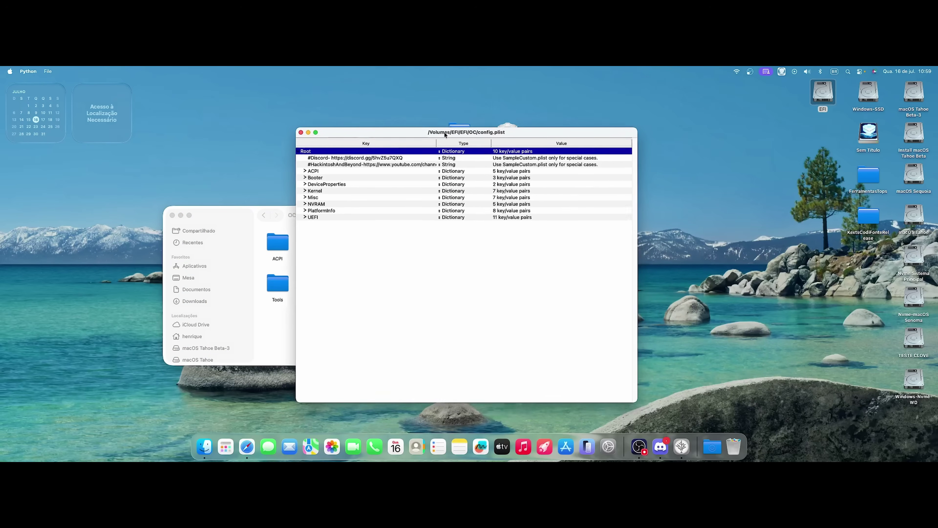
click(305, 182)
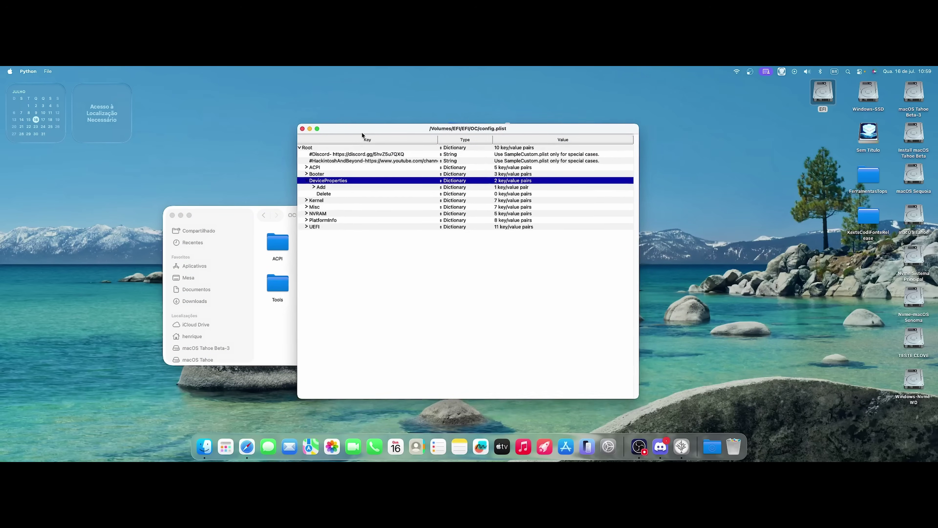
drag(362, 131, 432, 134)
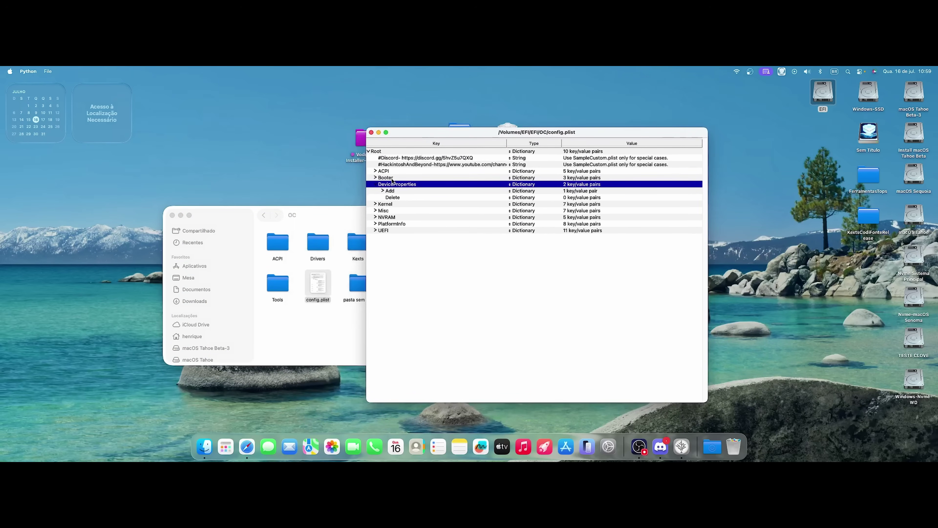
click(382, 191)
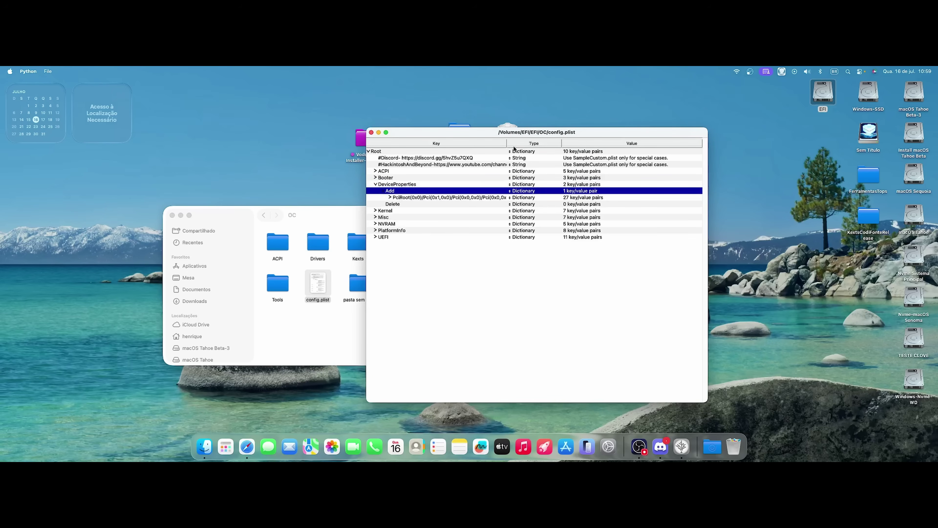
drag(507, 144, 547, 144)
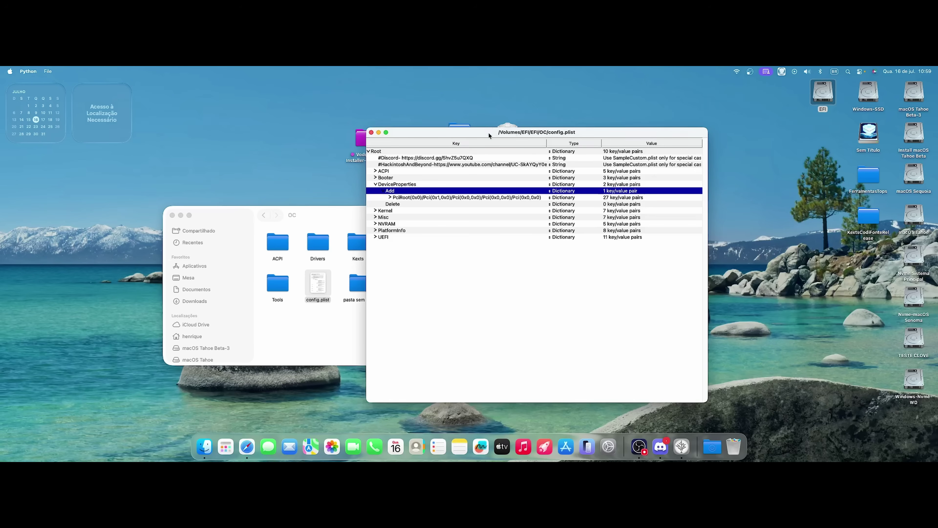
- Expand the PciRoot entry to view its 27 properties, then collapse it again
drag(489, 132, 488, 127)
drag(546, 140, 543, 139)
drag(477, 129, 478, 131)
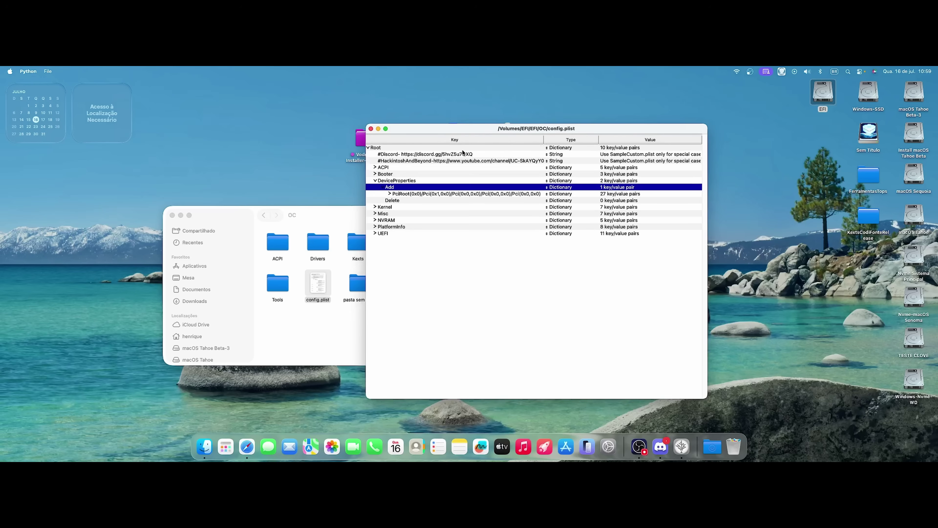
click(390, 195)
click(390, 195)
click(390, 194)
drag(446, 139, 442, 138)
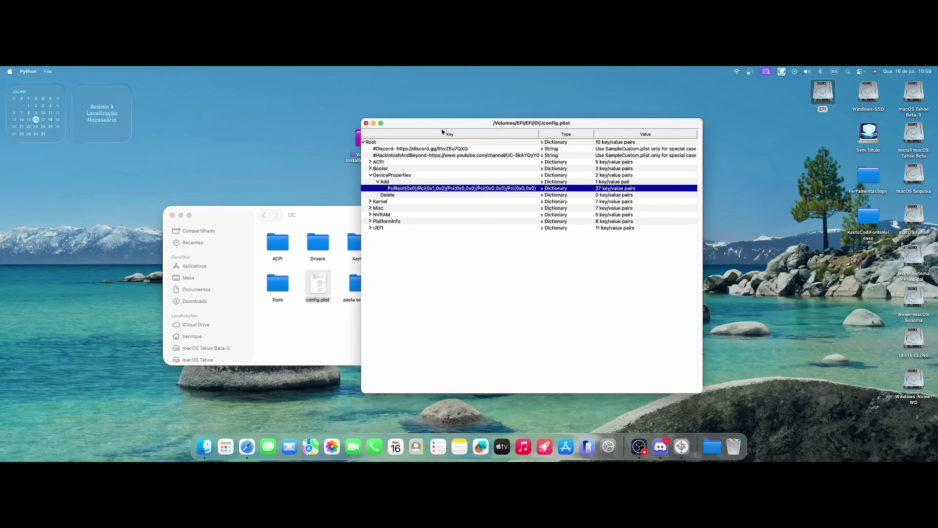
drag(514, 123, 504, 121)
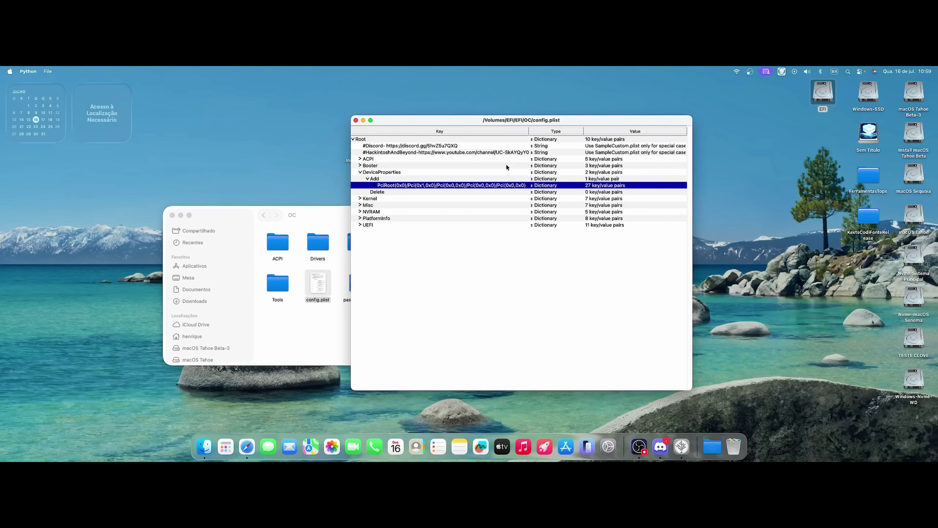
drag(413, 129, 483, 124)
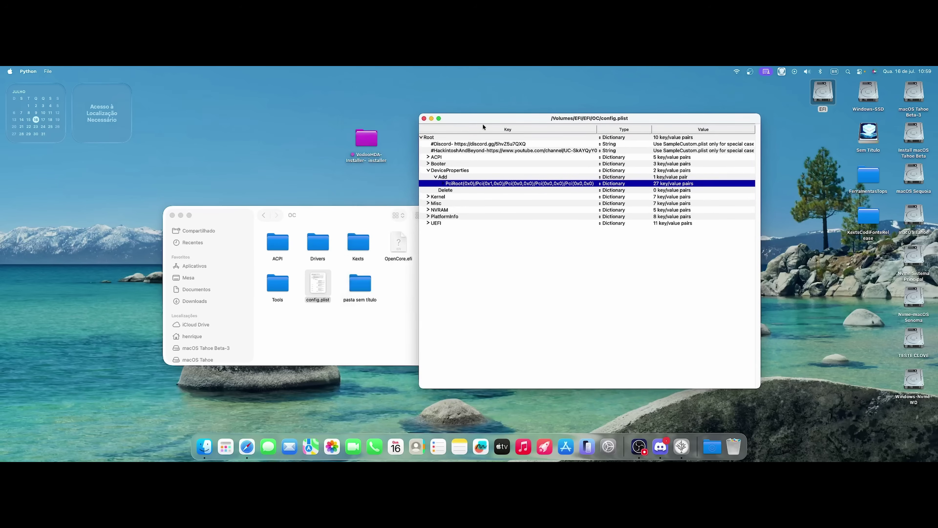
- Expand NVRAM > Add > 7C436110-AB2A-4BBB-A880-FE41995C9F82 to show its seven keys
click(428, 209)
click(435, 217)
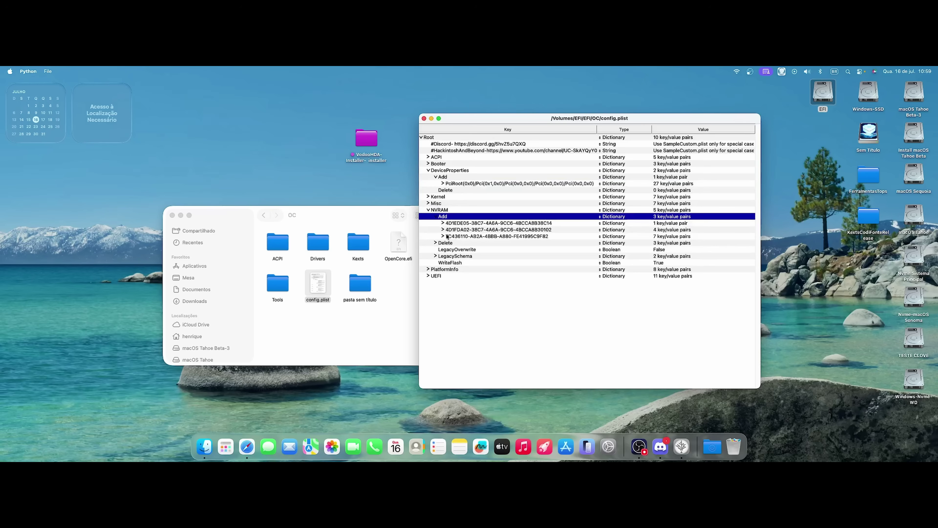
click(445, 237)
click(443, 236)
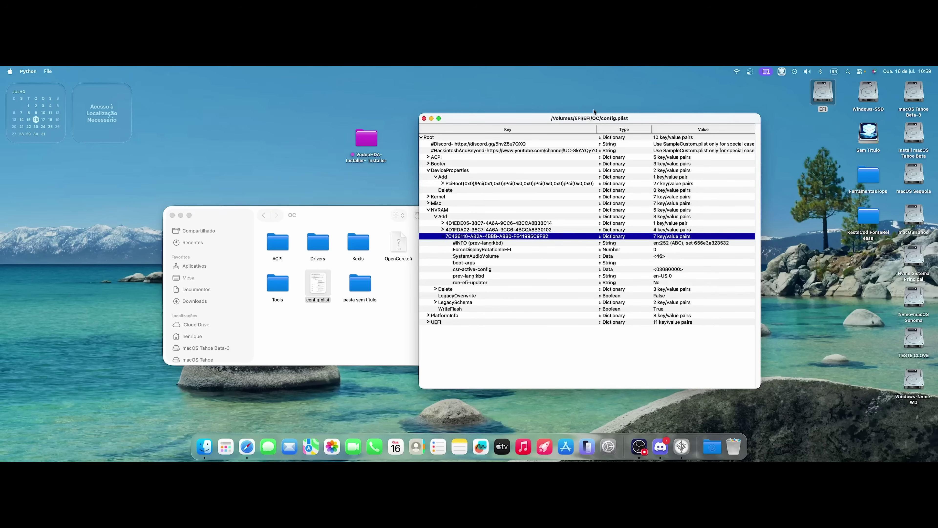
drag(596, 119, 533, 100)
- Try an alcid value in boot-args, then commit boot-args as an empty string
click(455, 244)
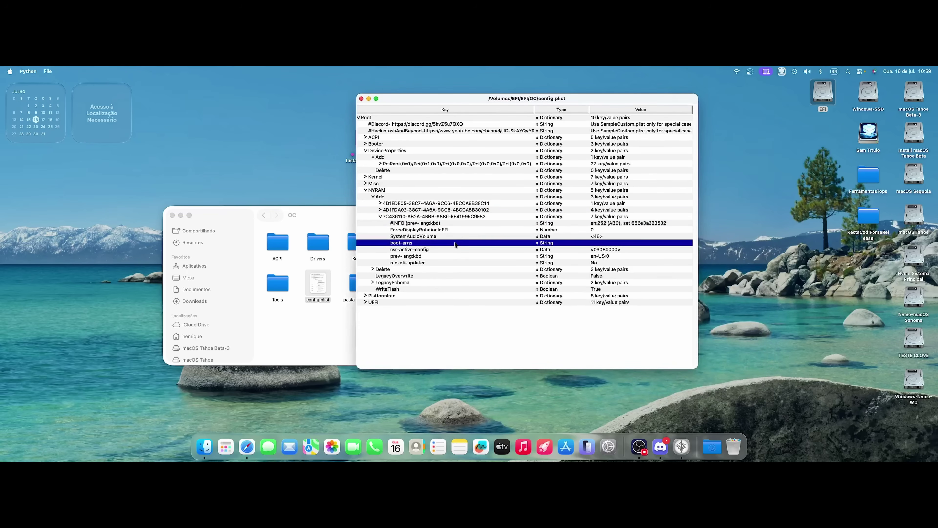
double_click(597, 243)
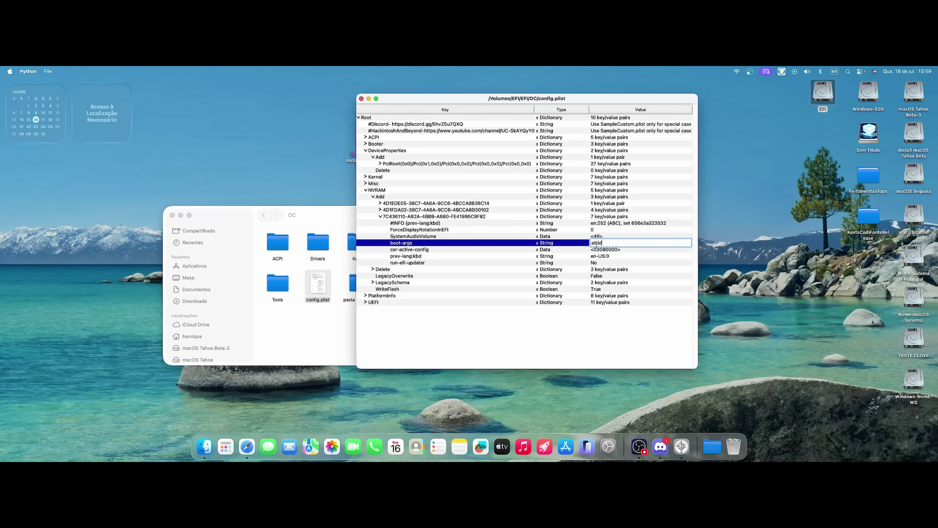
text(alcid=7)
key(BackSpace)
text(14)
key(BackSpace)
key(BackSpace)
key(BackSpace)
key(BackSpace)
key(BackSpace)
key(Return)
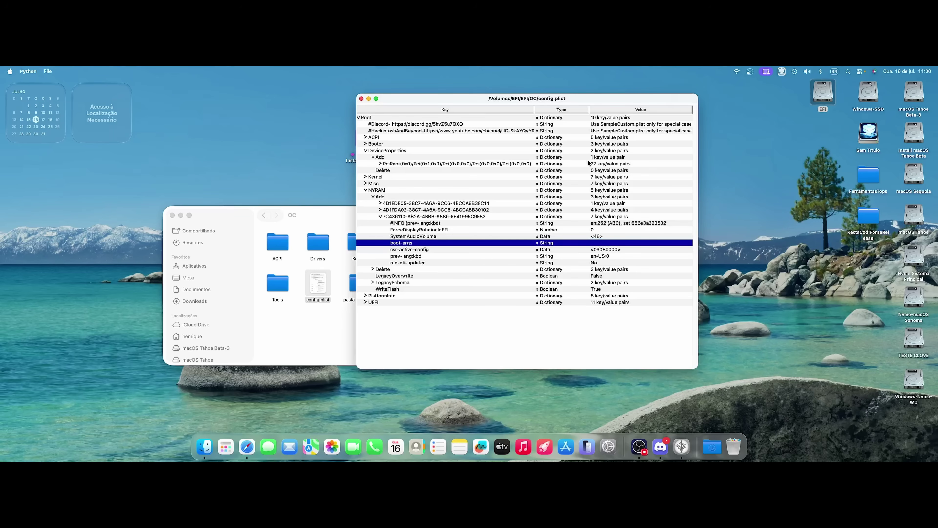
- Review csr-active-config and recommit its value 03080000
drag(581, 98, 605, 102)
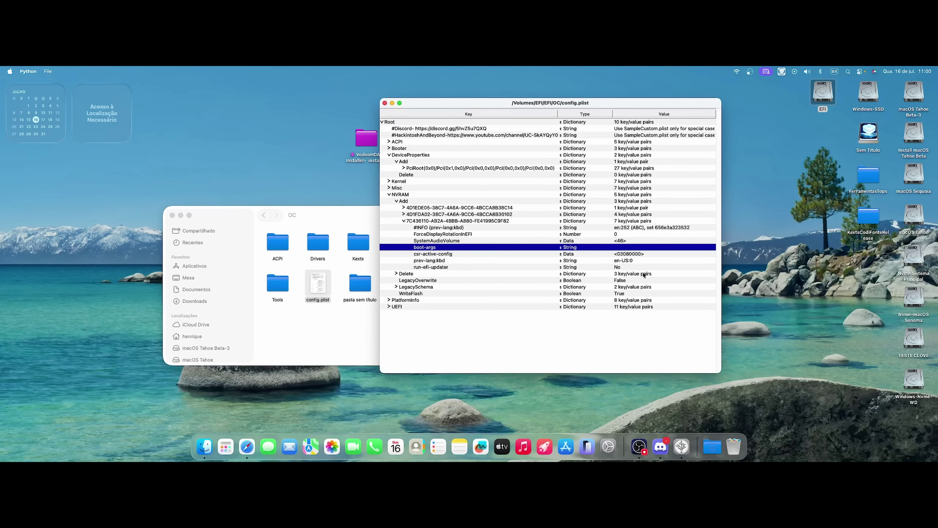
click(634, 254)
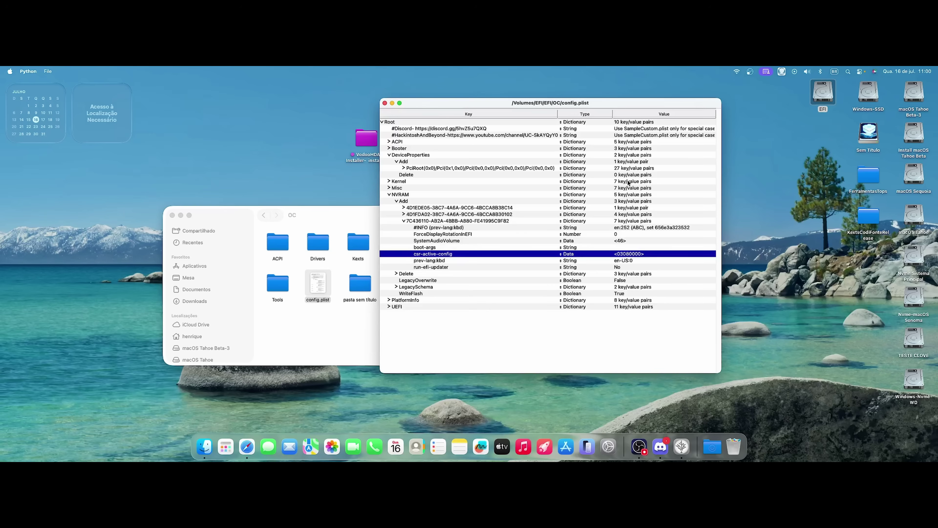
drag(609, 103, 624, 102)
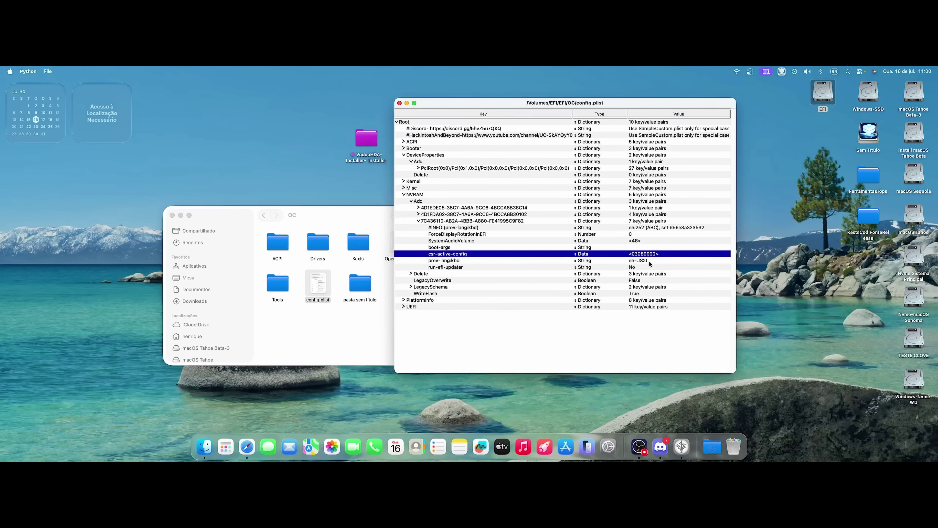
mouse_move(628, 104)
mouse_down()
mouse_move(668, 95)
mouse_move(605, 116)
mouse_move(619, 114)
mouse_up()
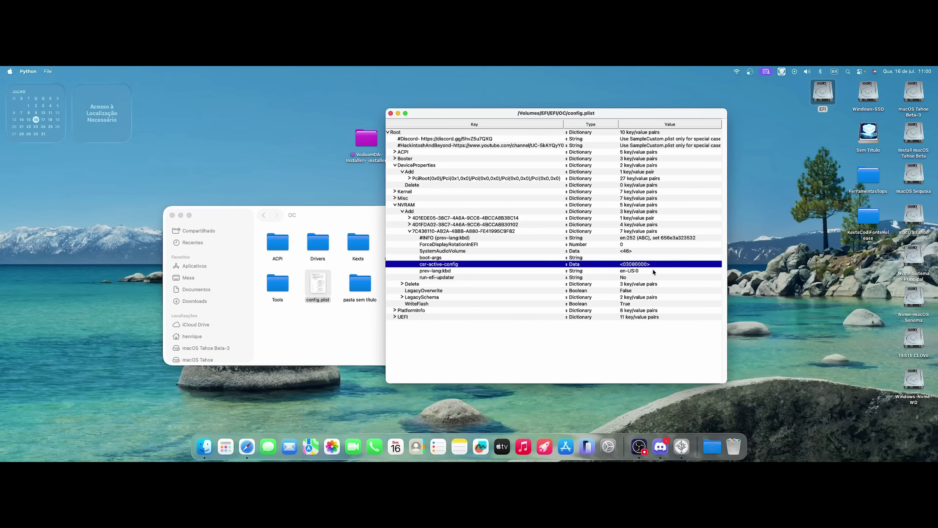
drag(615, 113, 614, 110)
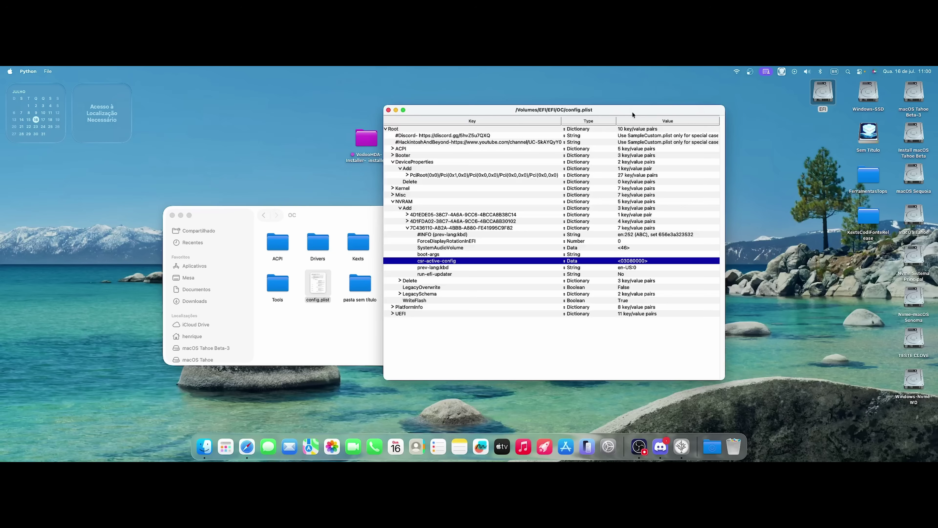
drag(632, 112, 635, 111)
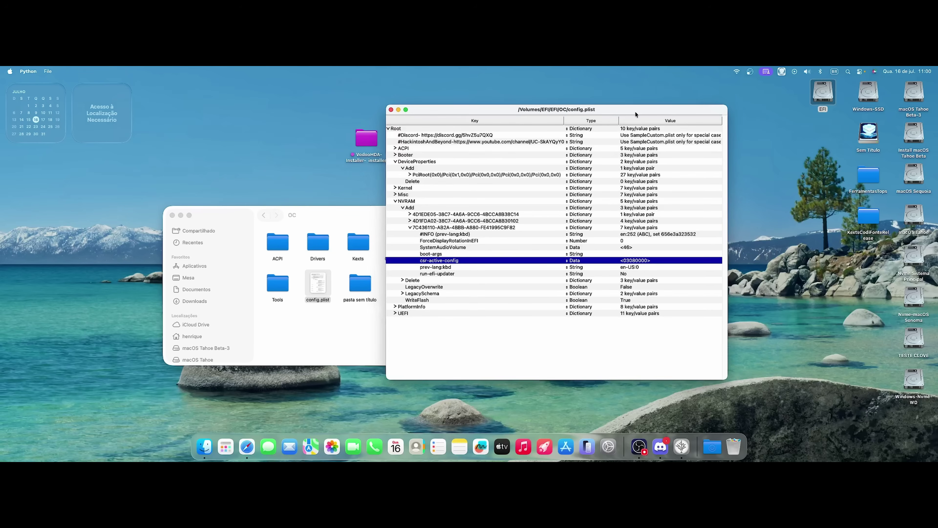
double_click(642, 260)
click(664, 256)
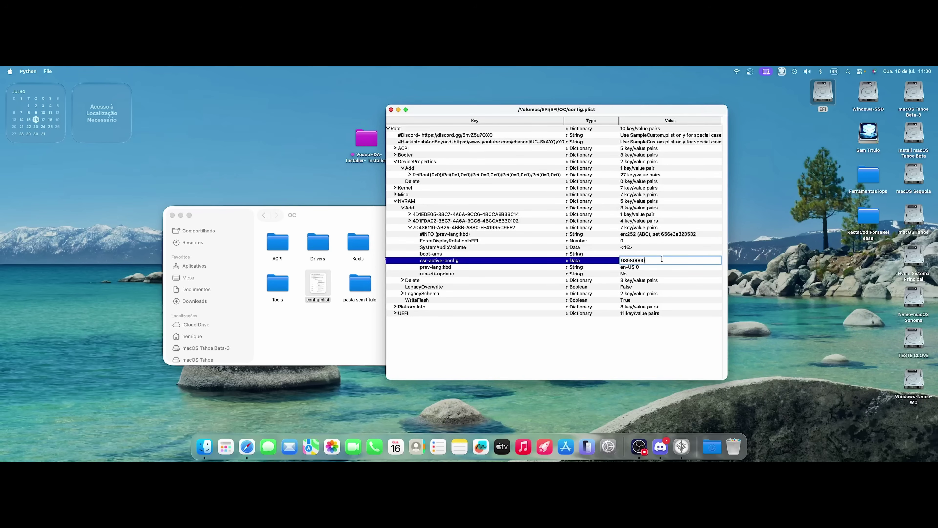
key(Return)
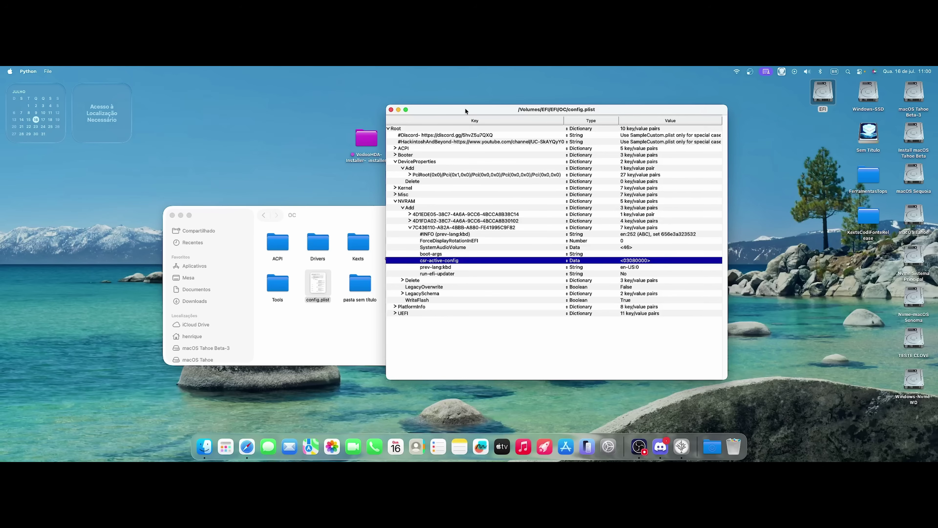
- Collapse DeviceProperties > Add and close the config.plist editor
drag(466, 109, 434, 104)
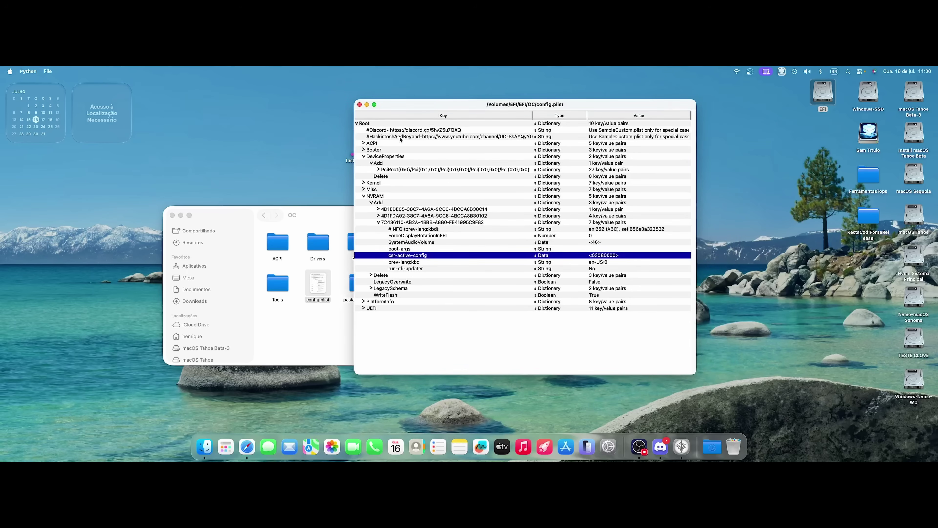
click(371, 163)
click(359, 104)
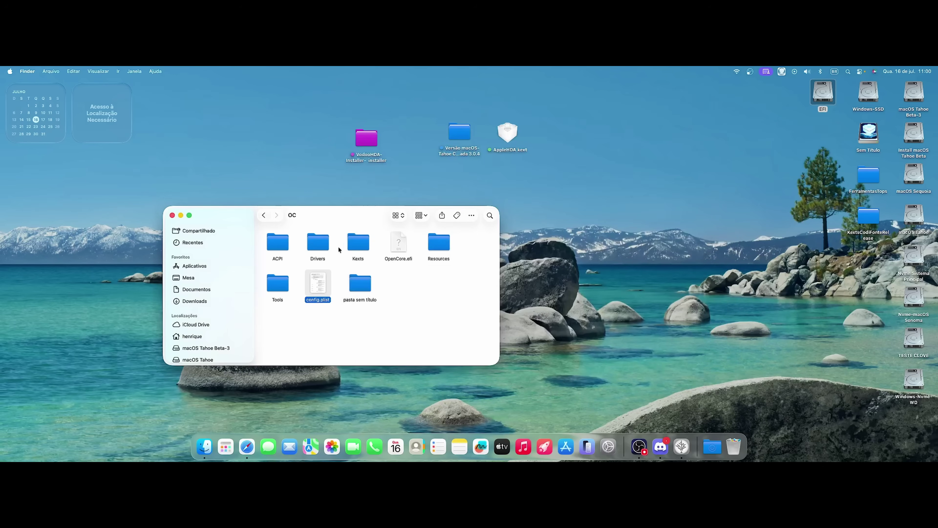
- Open the ACPI folder inside OC and open SSDT-Audio in MaciASL
drag(339, 216, 363, 208)
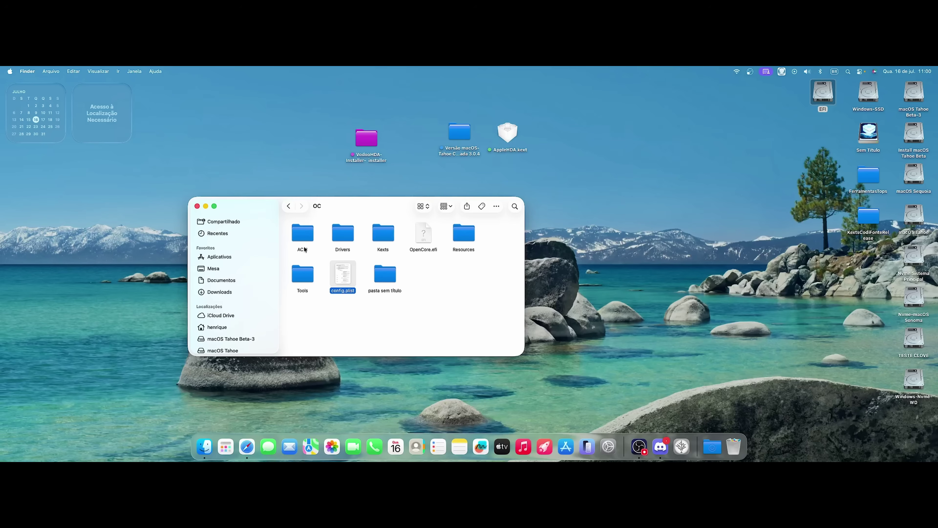
click(309, 236)
double_click(310, 236)
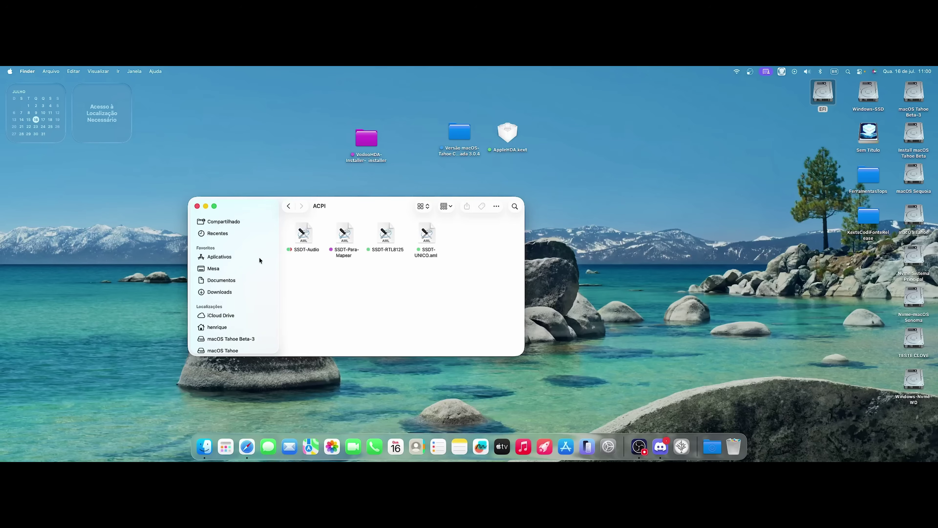
drag(363, 216, 371, 208)
double_click(311, 224)
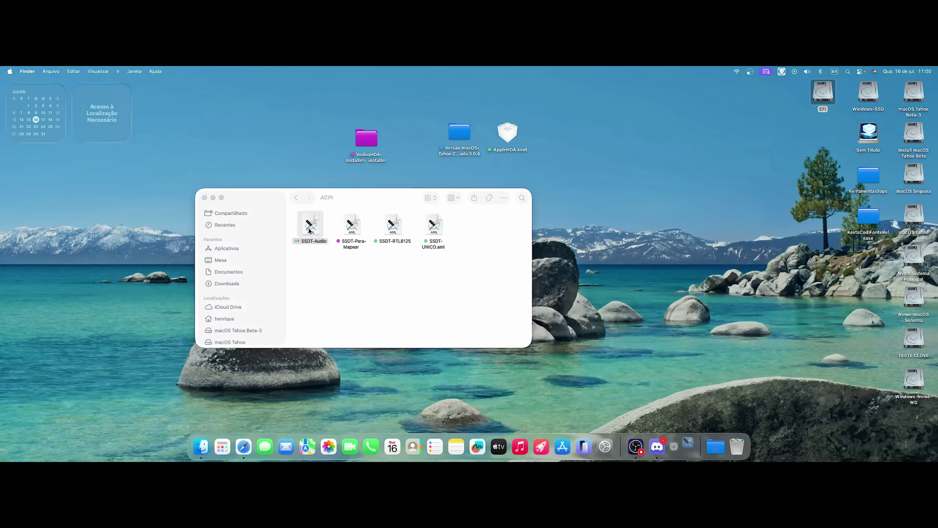
- Compile SSDT-Audio with layout-id 0x07, 0x00, 0x00, 0x00, confirming 0 errors and 0 warnings
drag(479, 114, 522, 109)
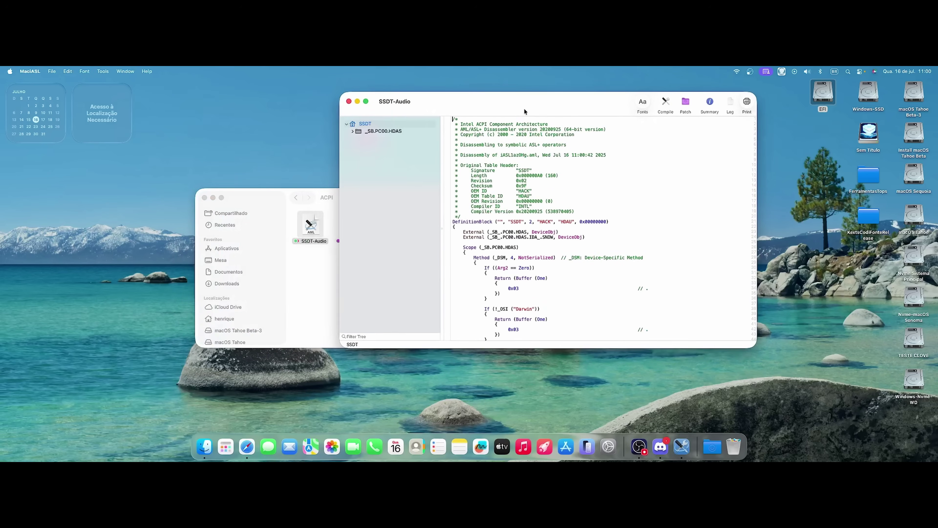
scroll(456, 258, down, 5)
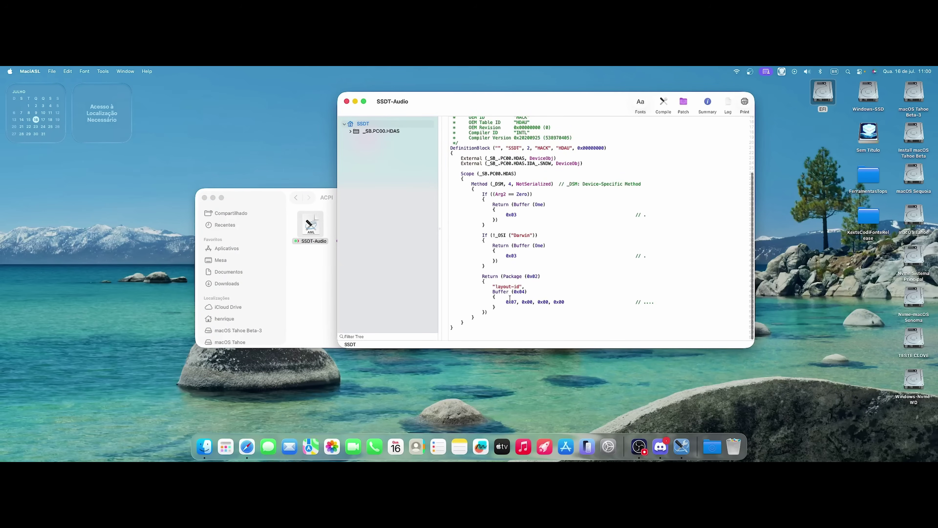
drag(504, 303, 569, 302)
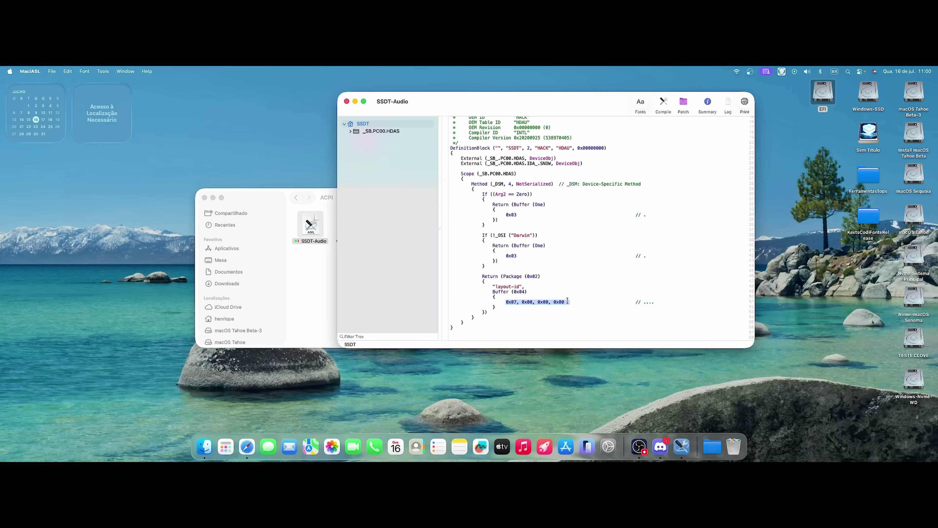
click(664, 102)
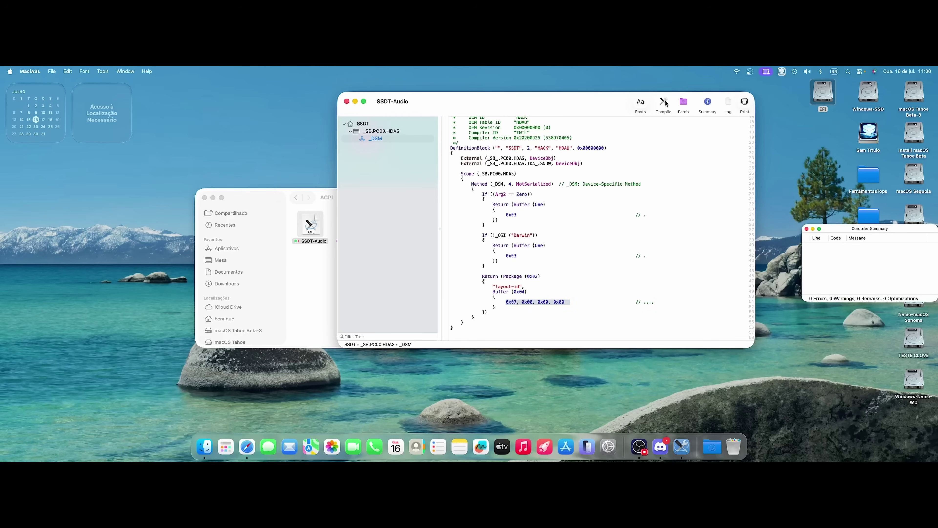
click(806, 228)
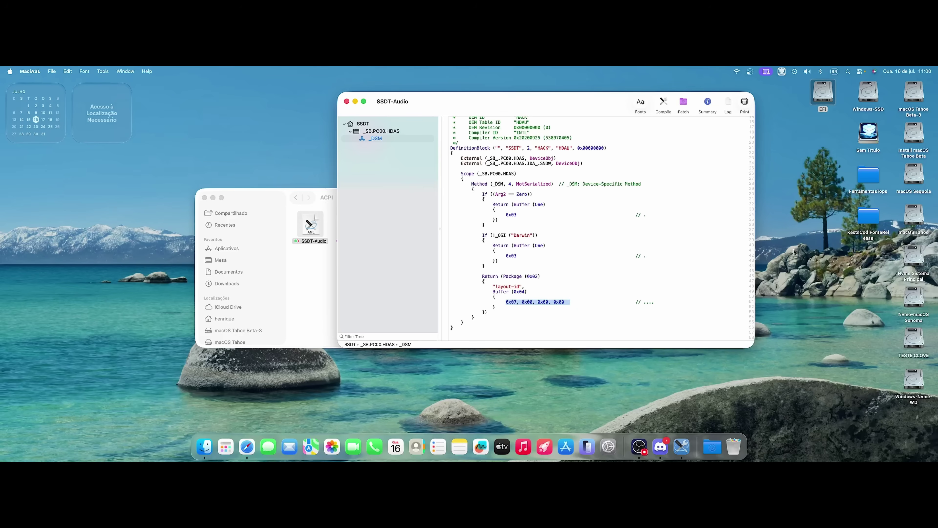
- In the VoodooHDA settings pane, raise IMix to about a third and turn on Enhance stereo
click(608, 446)
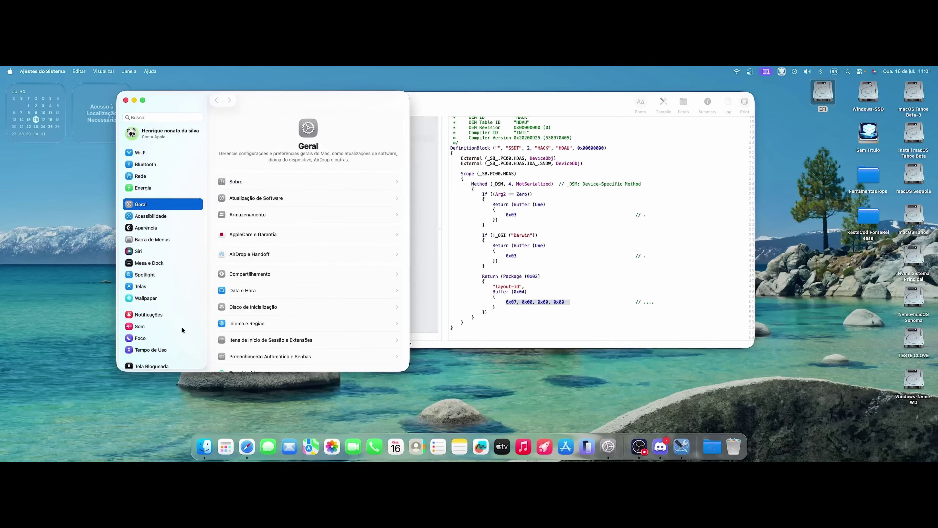
scroll(182, 327, down, 5)
click(164, 359)
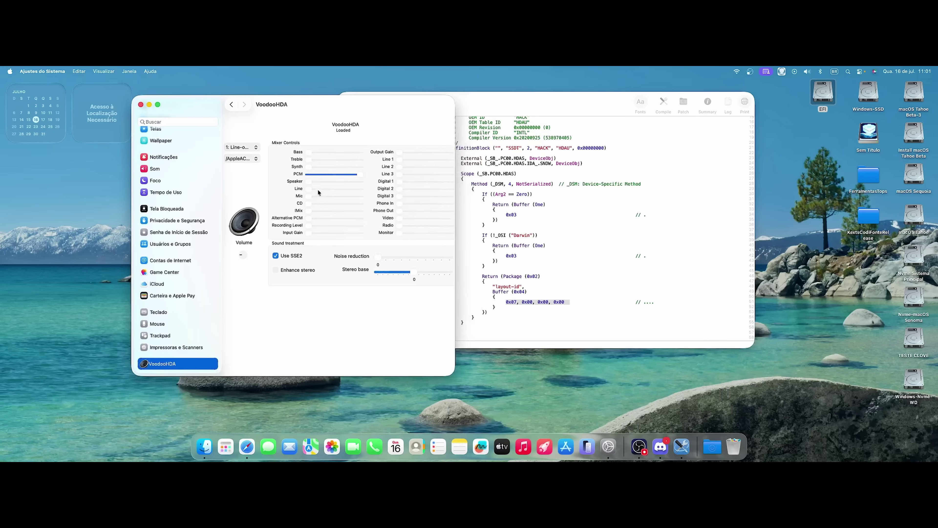
drag(310, 210, 318, 233)
click(298, 270)
drag(363, 105, 313, 96)
- Close the VoodooHDA System Settings window, leaving the SSDT-Audio code window in view
click(598, 110)
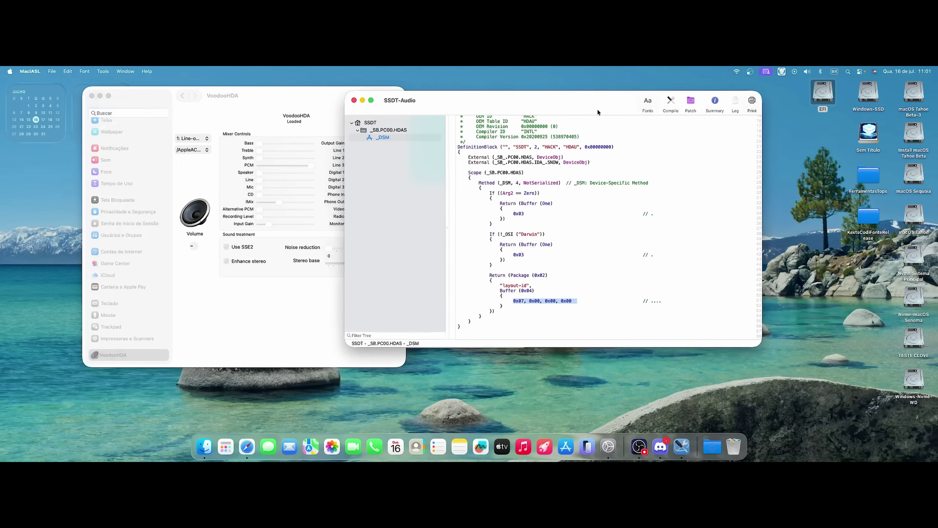
click(249, 105)
click(92, 95)
click(585, 100)
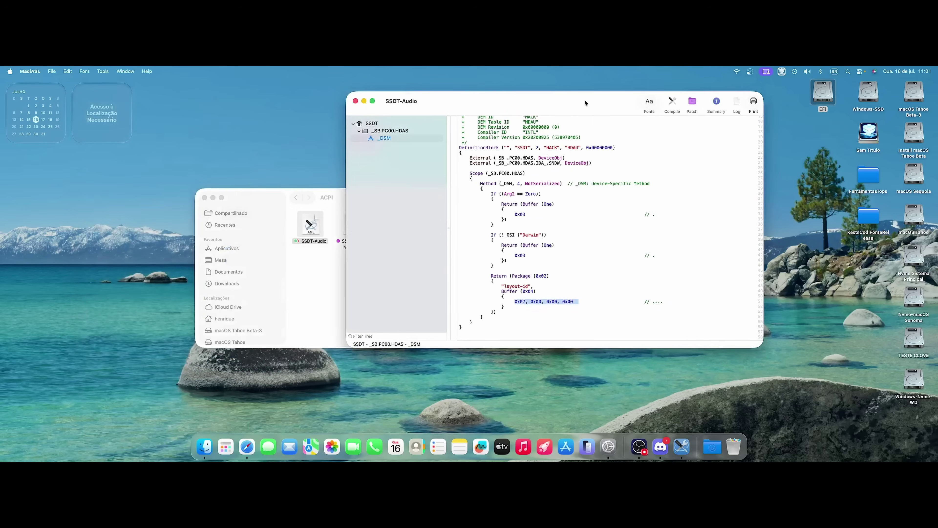
drag(585, 99, 584, 120)
- Go back from the ACPI folder to the EFI folder and reopen OC in Finder
click(309, 338)
drag(374, 201, 271, 201)
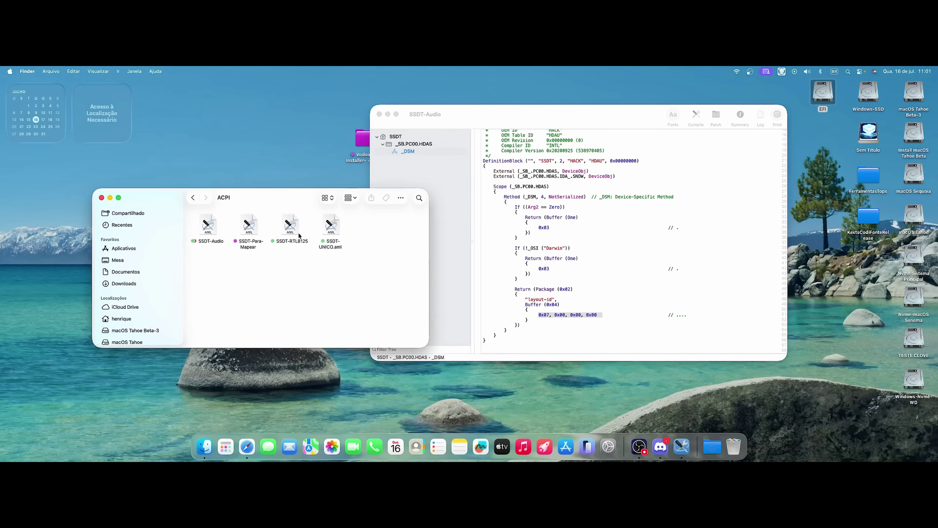
drag(503, 114, 520, 121)
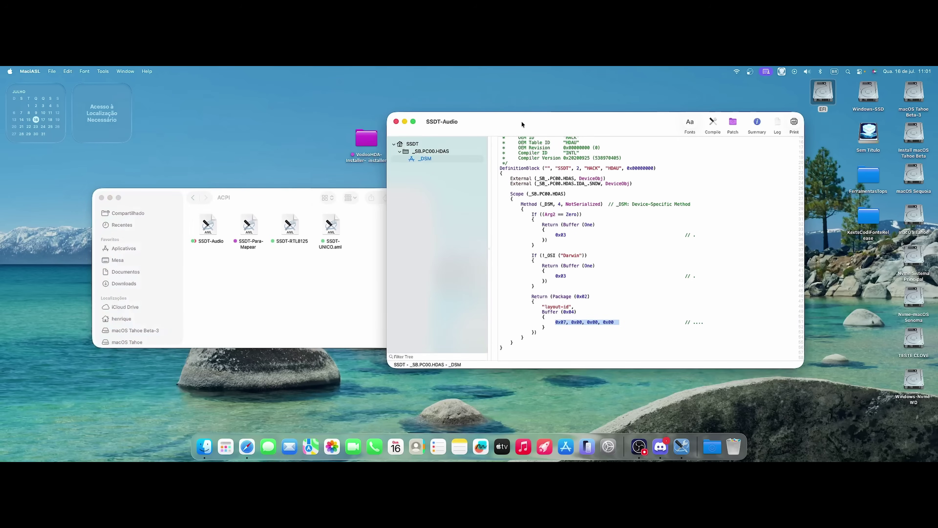
click(352, 337)
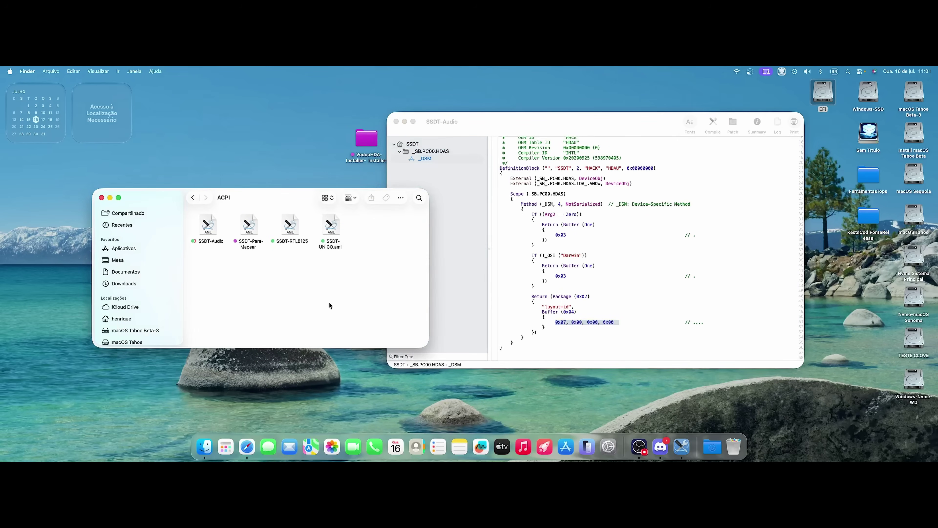
click(194, 198)
click(193, 199)
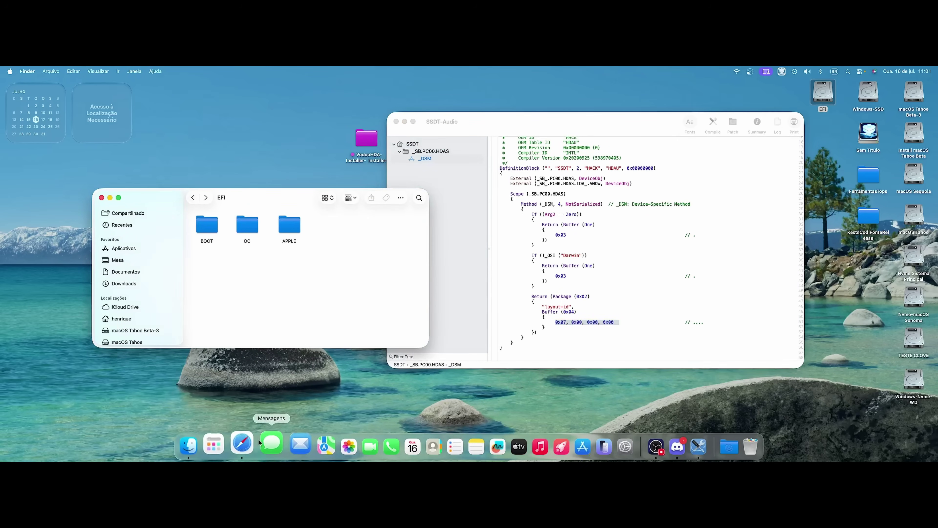
double_click(247, 224)
click(203, 223)
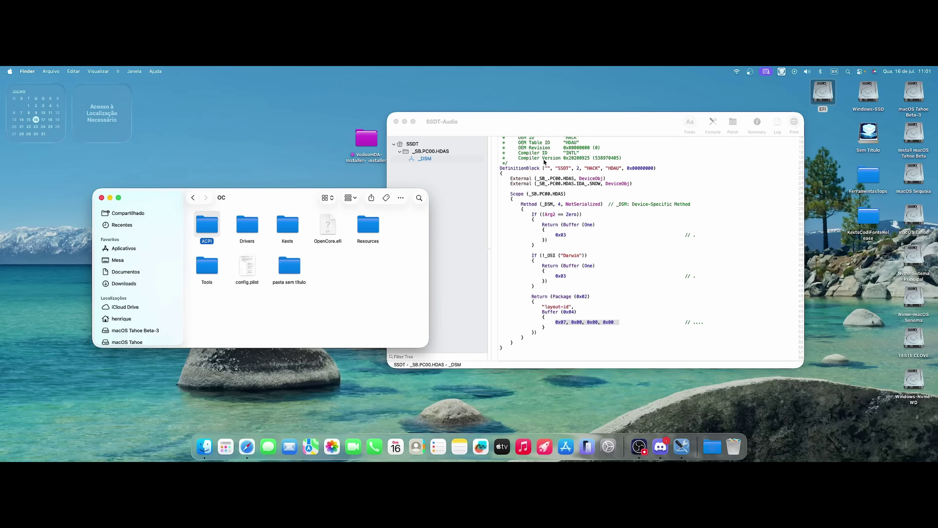
- Restore Safari, scroll the README to Instructions in English and select PCI0.HDEF in the example path
click(247, 446)
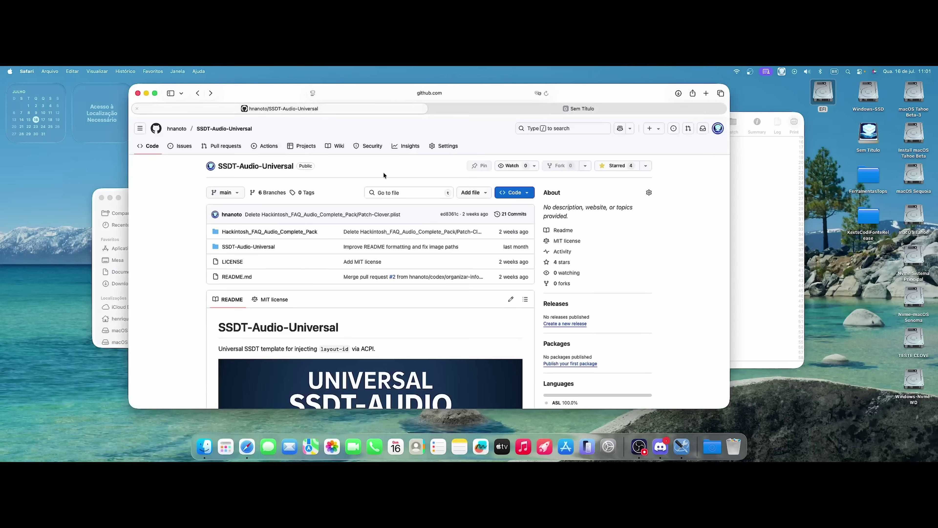
scroll(393, 214, down, 6)
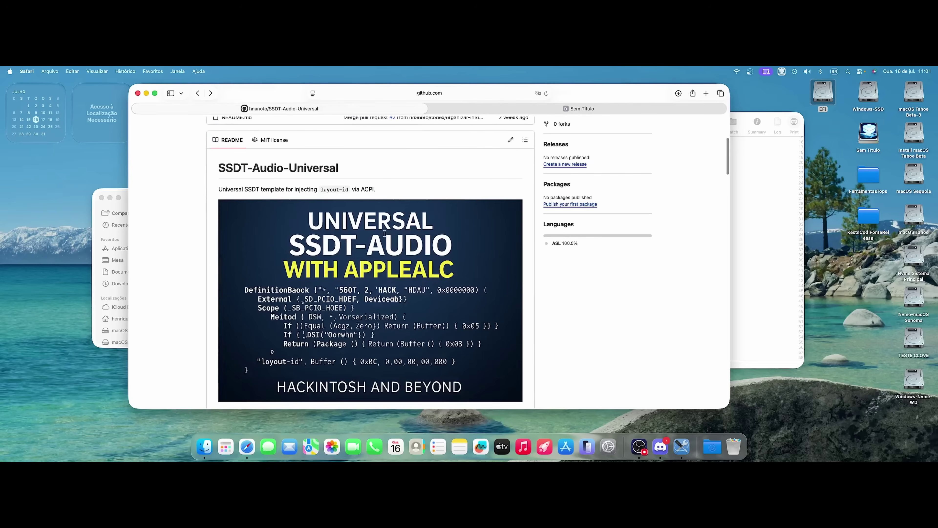
scroll(385, 236, down, 8)
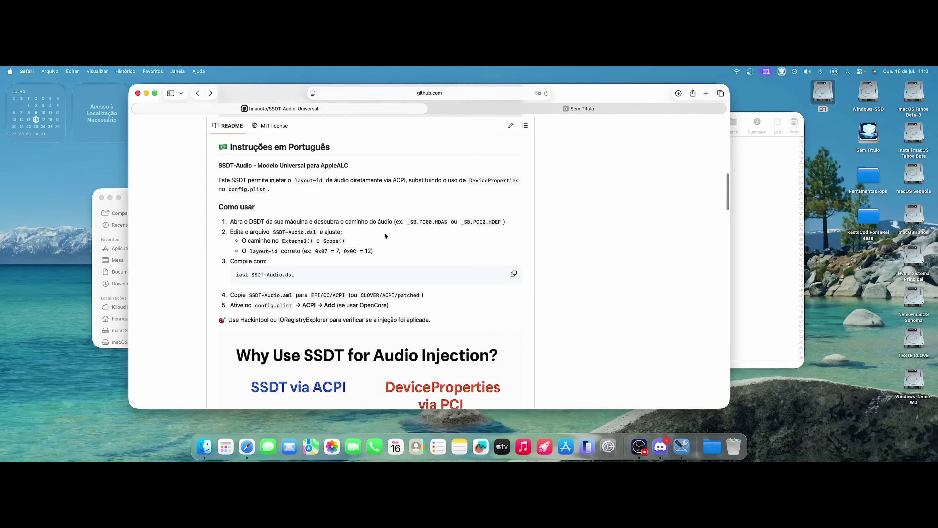
scroll(384, 232, down, 1)
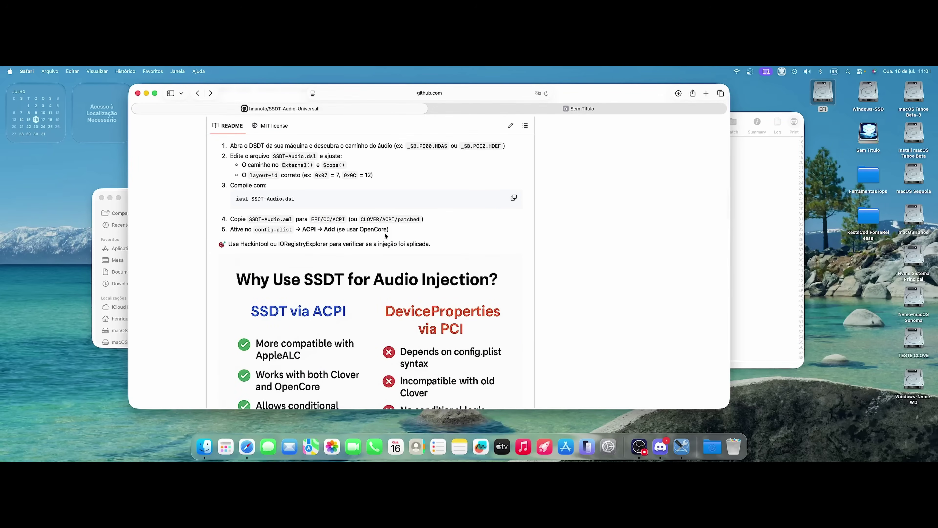
scroll(394, 241, down, 10)
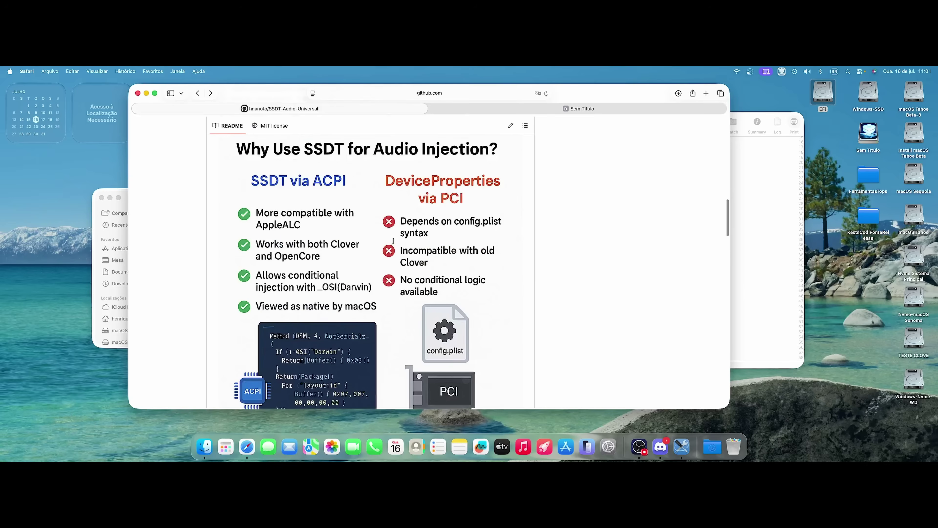
scroll(394, 244, up, 5)
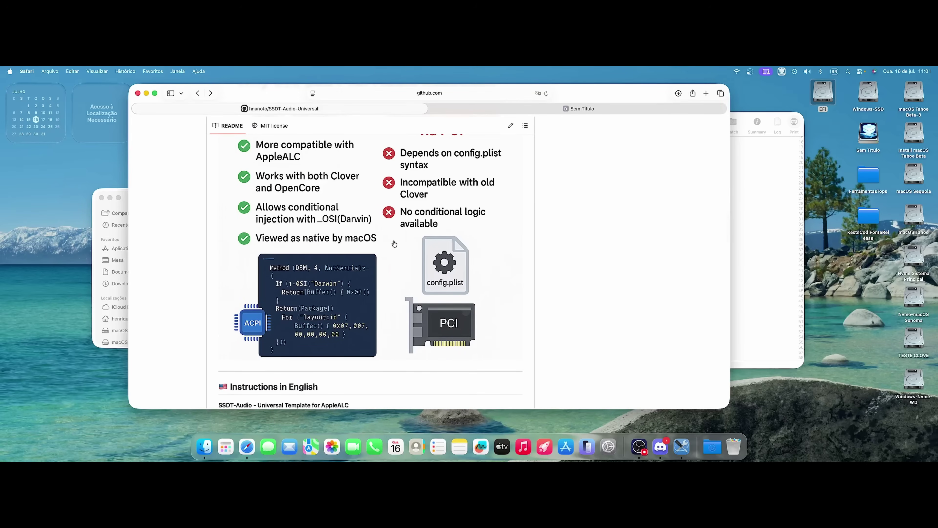
scroll(395, 244, down, 8)
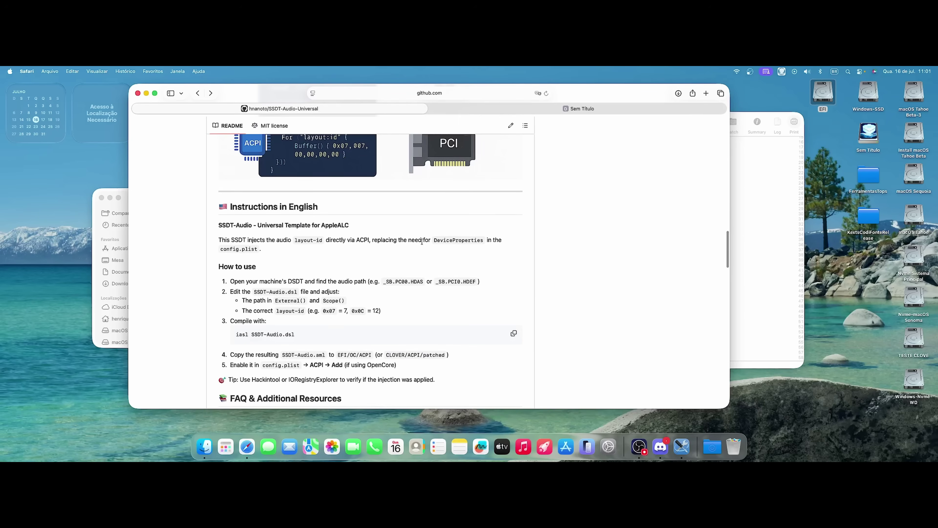
scroll(407, 259, down, 1)
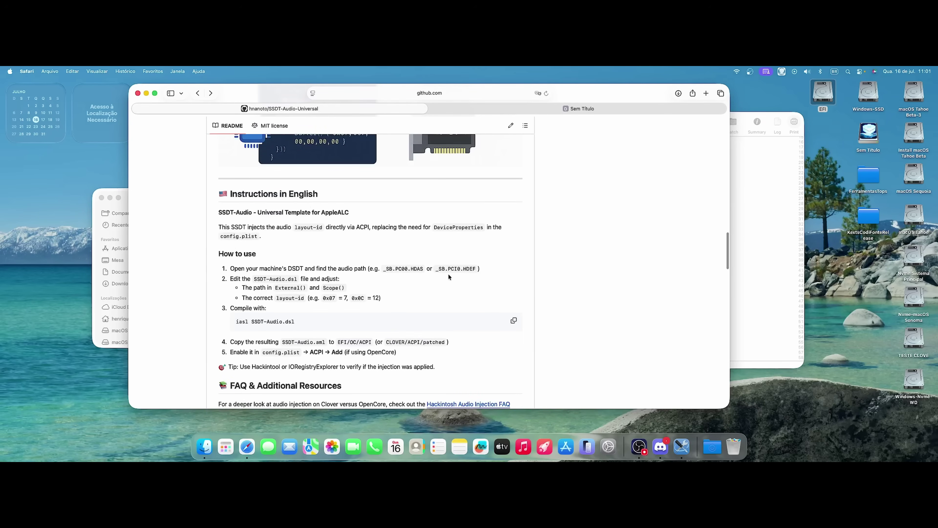
drag(448, 269, 475, 269)
- Arrange the Safari README window beside the SSDT-Audio code window
drag(625, 91, 624, 96)
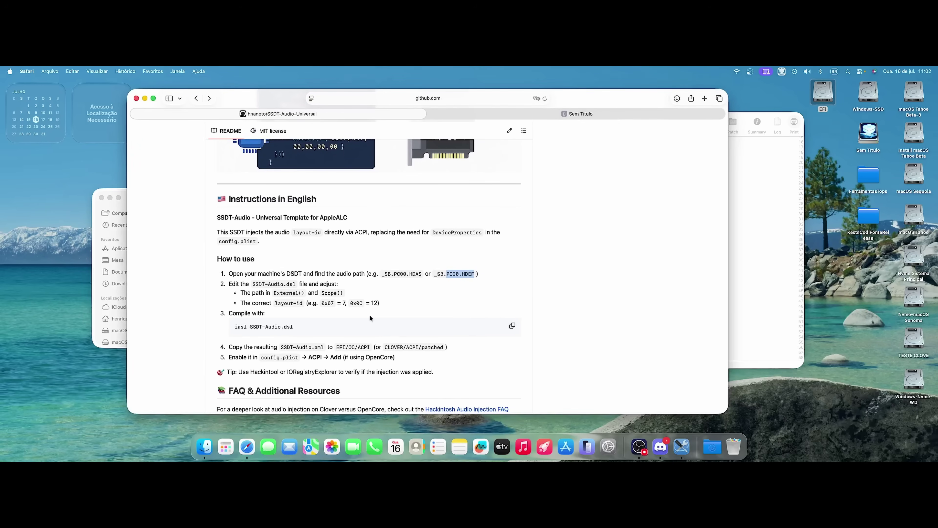
scroll(366, 325, down, 1)
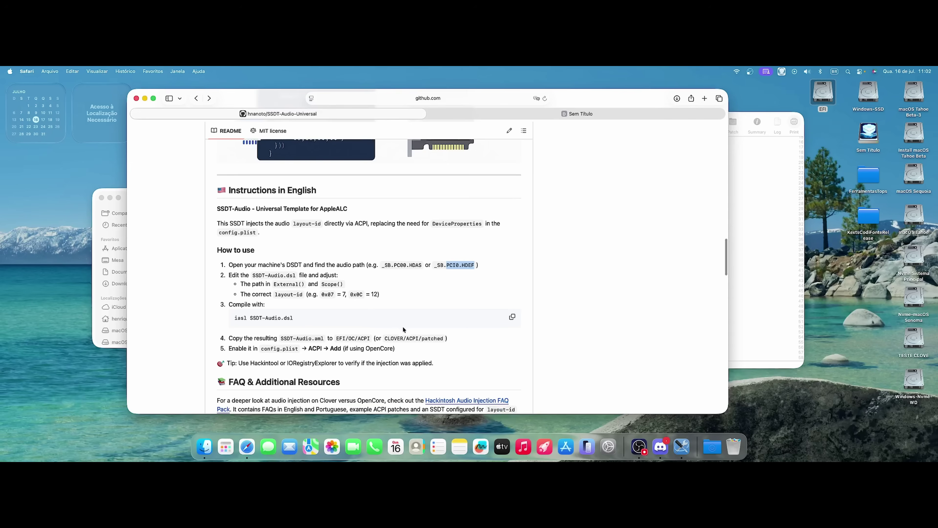
drag(616, 95, 621, 93)
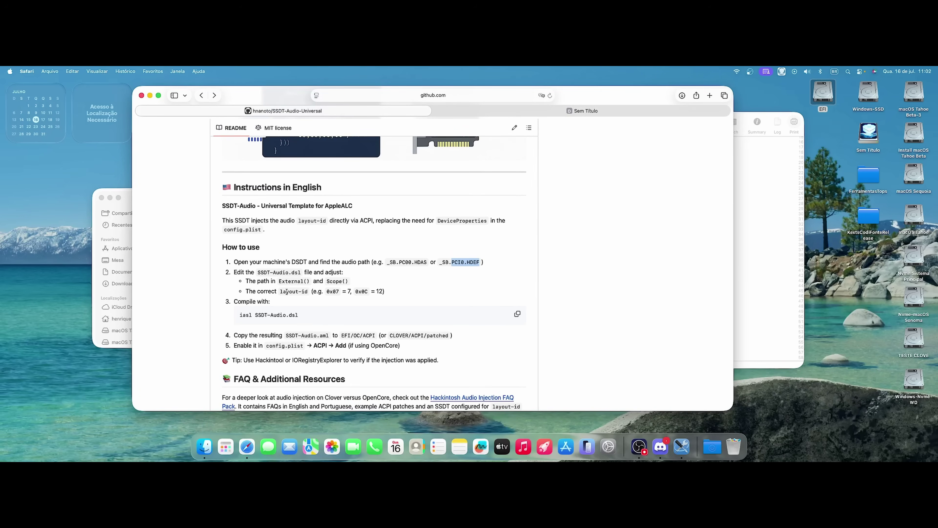
mouse_move(585, 98)
mouse_down()
mouse_move(574, 150)
mouse_move(691, 90)
mouse_move(585, 109)
mouse_up()
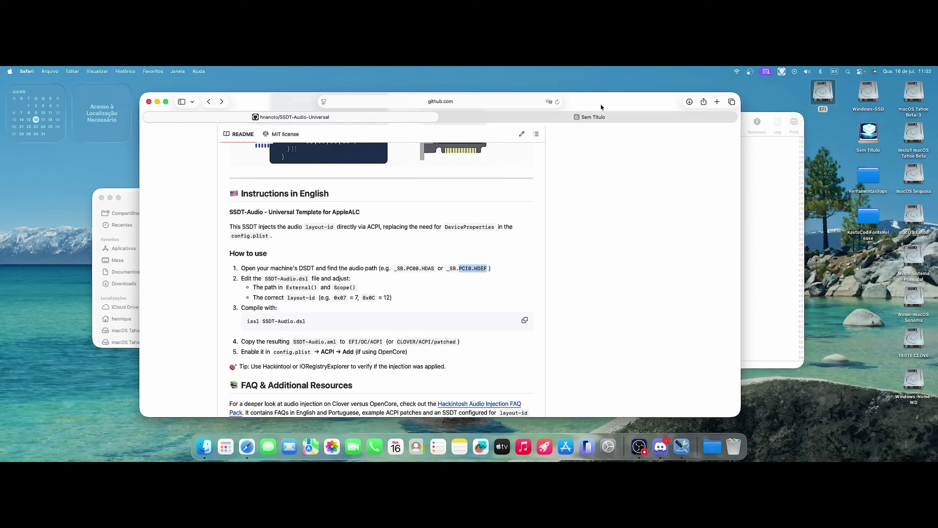
drag(600, 104, 573, 104)
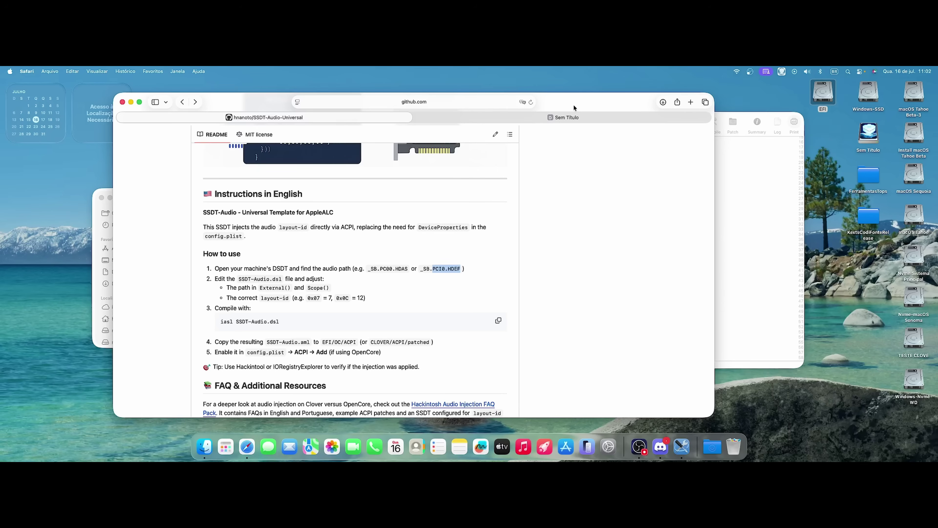
drag(573, 104, 532, 184)
drag(520, 125, 635, 216)
drag(519, 137, 539, 134)
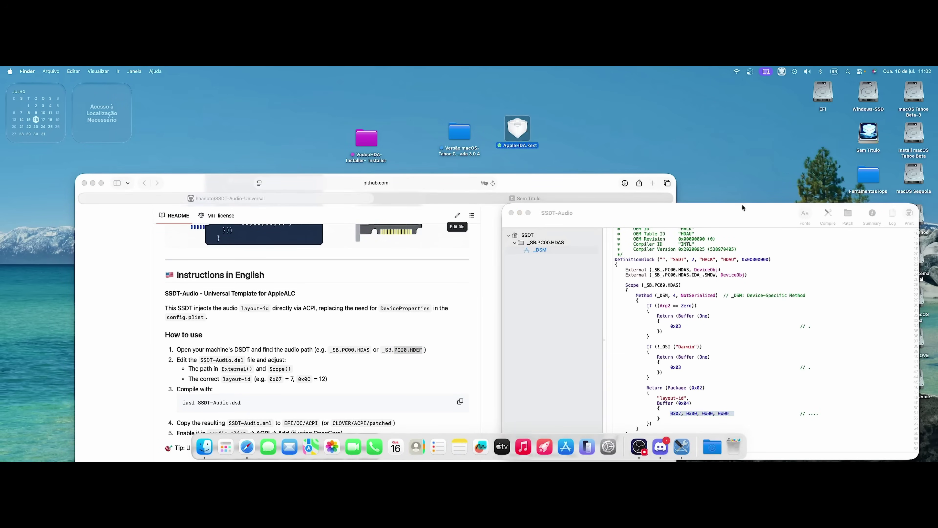
- Place the MaciASL SSDT-Audio window beside the GitHub README, ending with the README in front
drag(744, 209, 610, 164)
drag(509, 165, 530, 149)
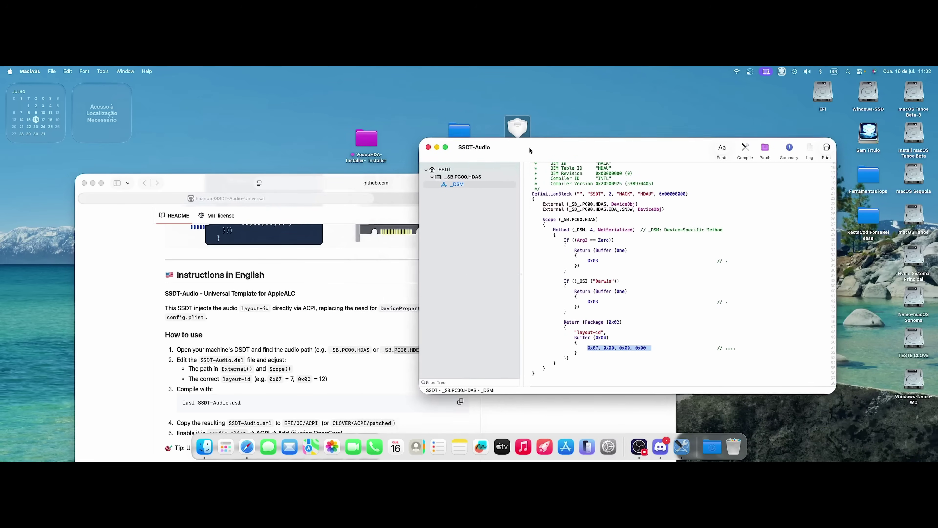
drag(179, 176, 201, 104)
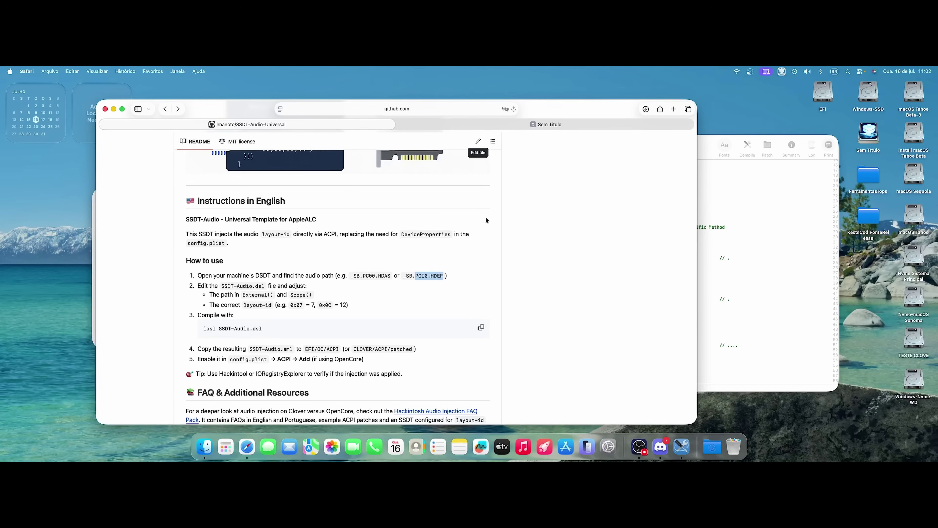
drag(537, 111, 539, 108)
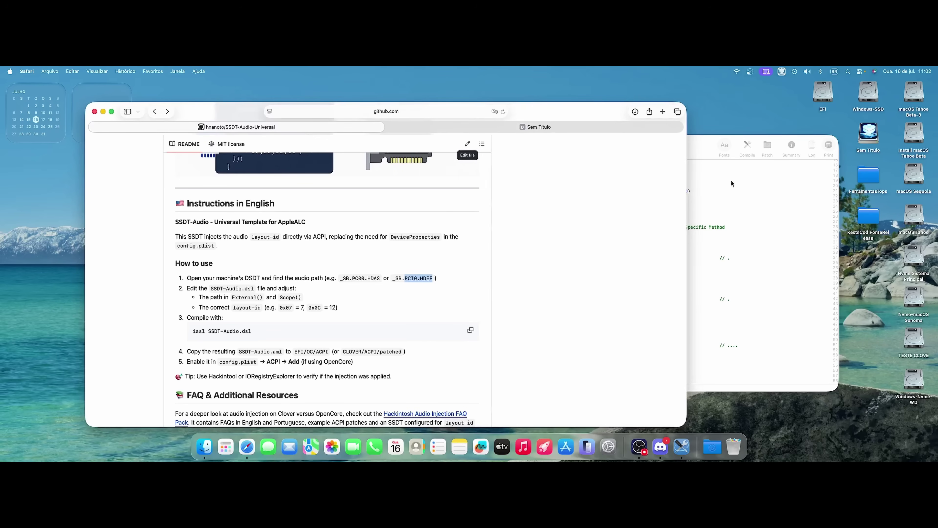
drag(697, 149, 664, 147)
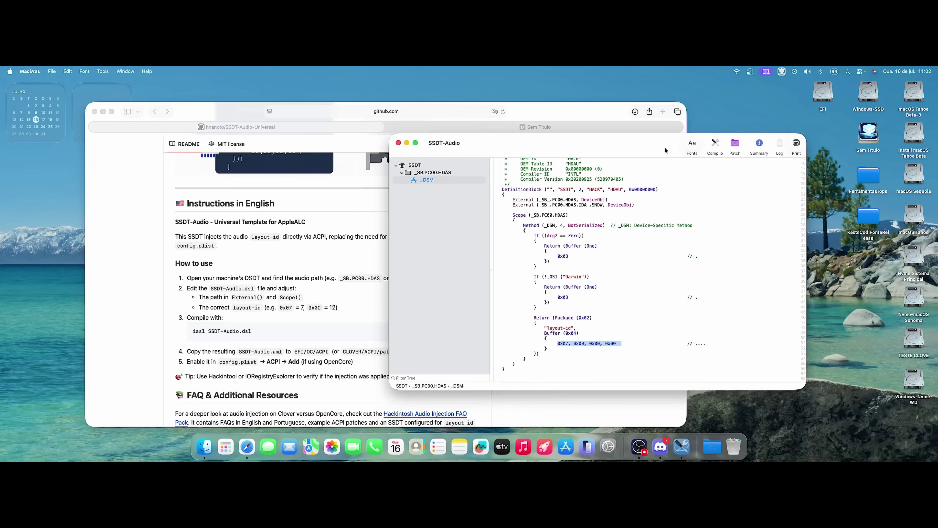
drag(625, 149, 645, 149)
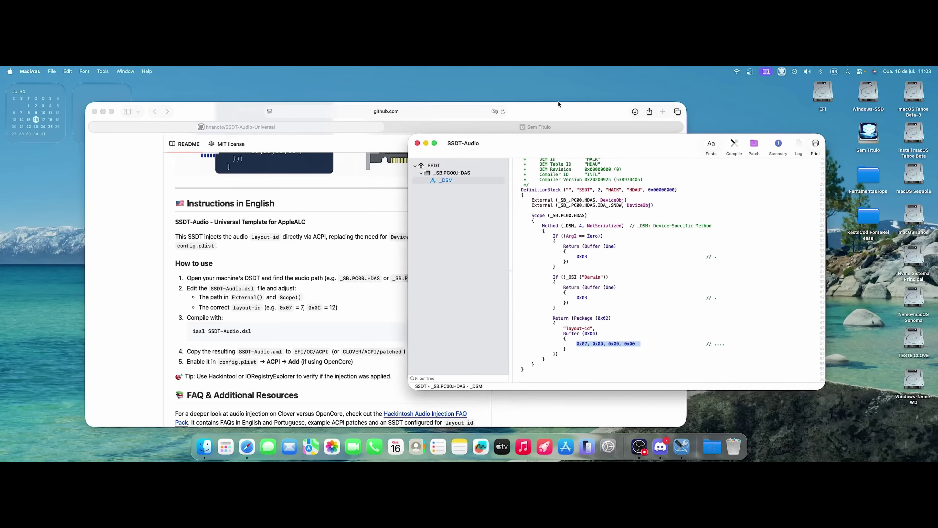
click(560, 115)
- Scroll to the README's HDEF versus HDAS FAQ and highlight HDEF in the diagram
scroll(333, 309, down, 15)
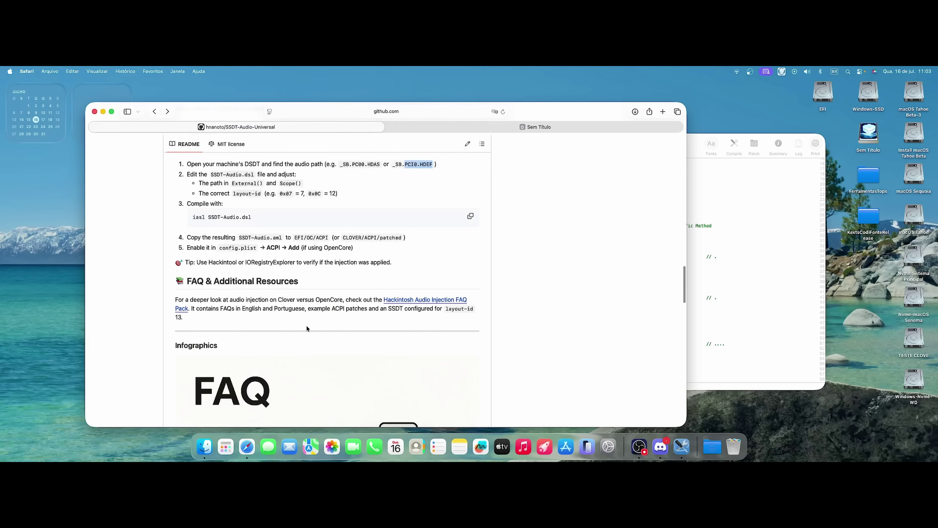
scroll(358, 306, up, 10)
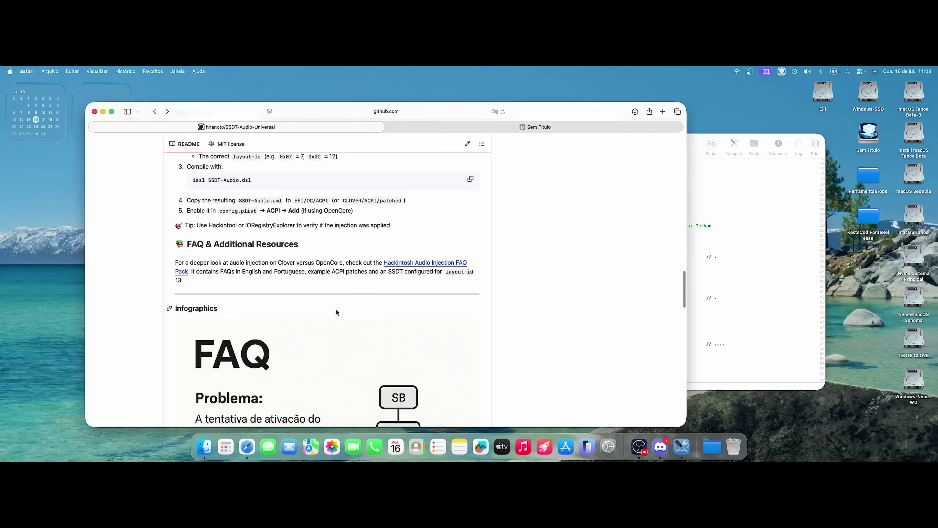
scroll(352, 304, down, 10)
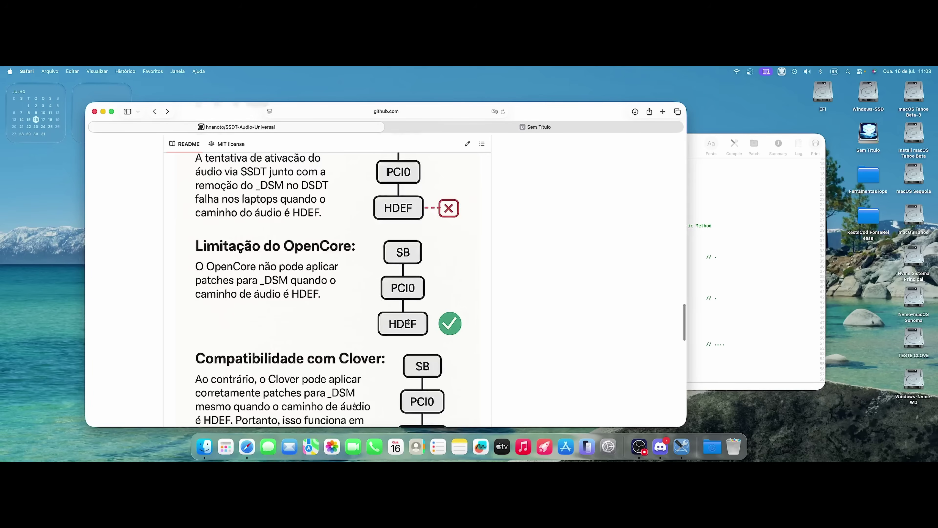
double_click(395, 324)
scroll(402, 253, down, 1)
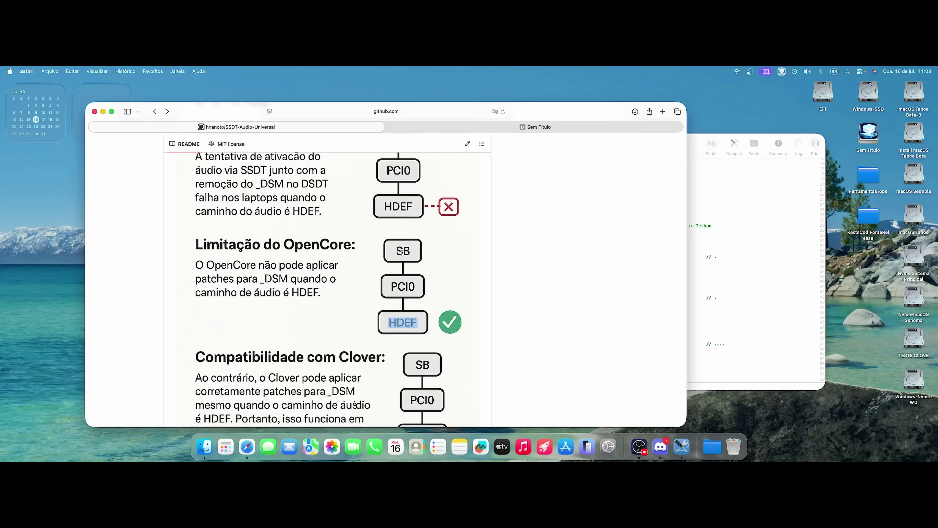
scroll(396, 271, down, 1)
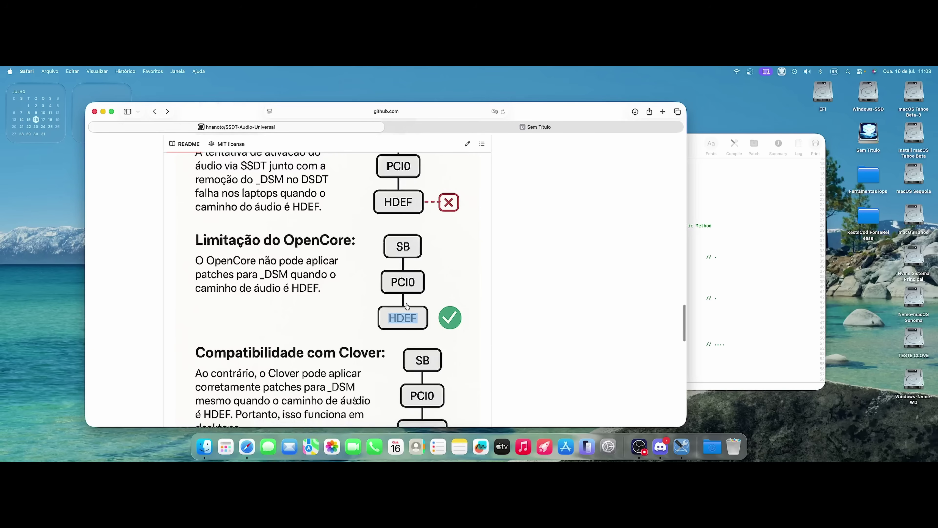
scroll(407, 305, up, 5)
scroll(361, 219, up, 8)
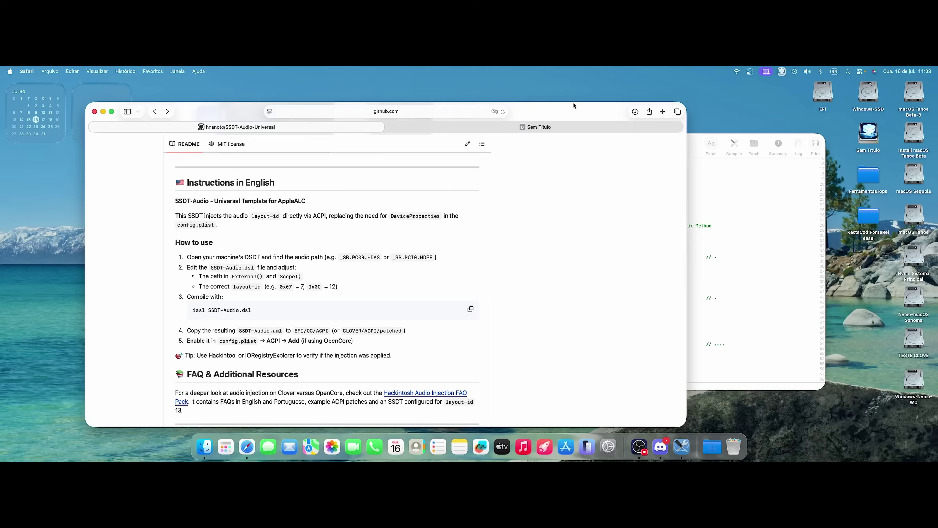
- Scroll through the remaining FAQ infographics back to the top, then minimize Safari
drag(574, 106, 557, 110)
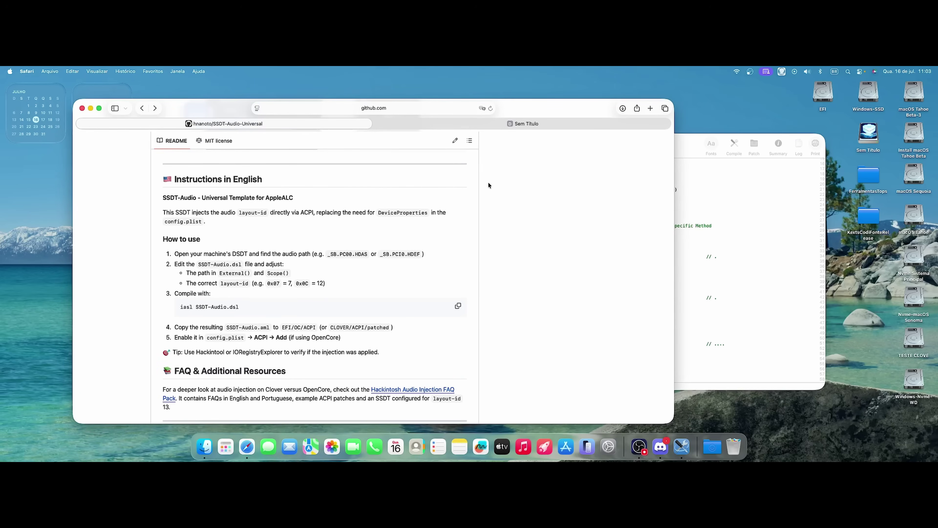
scroll(418, 251, down, 1)
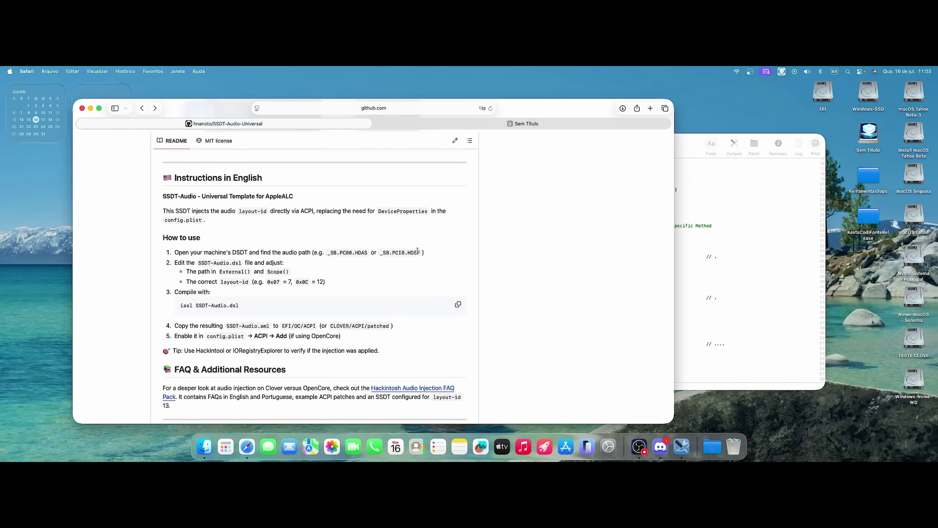
drag(525, 101, 532, 106)
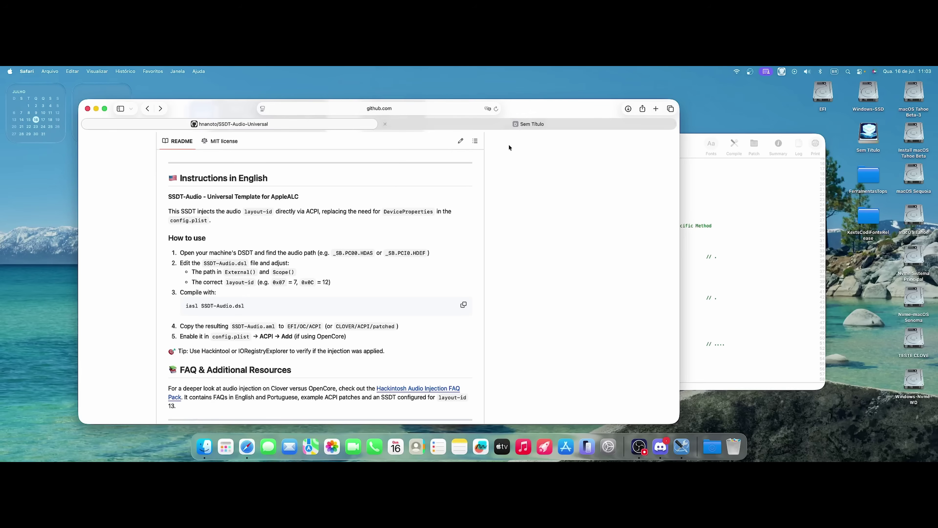
scroll(418, 295, down, 10)
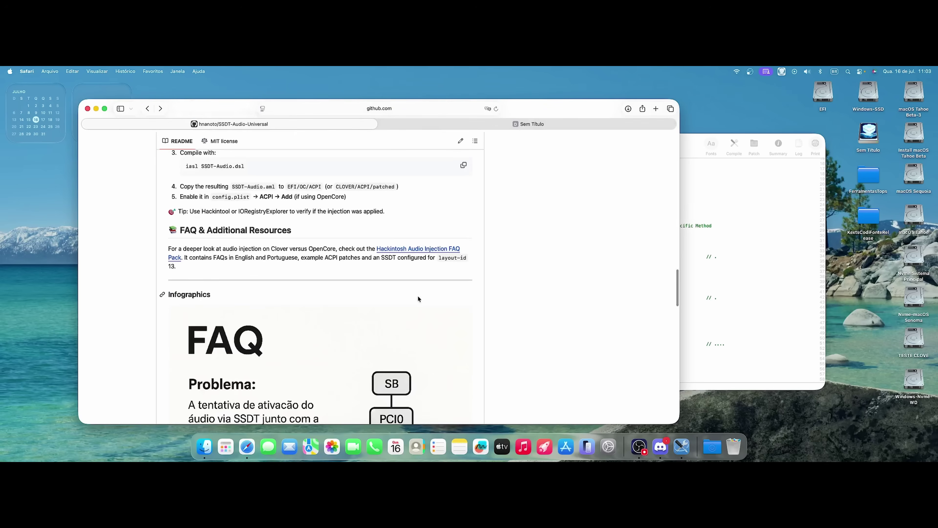
scroll(435, 341, down, 5)
scroll(436, 341, down, 2)
scroll(398, 245, down, 4)
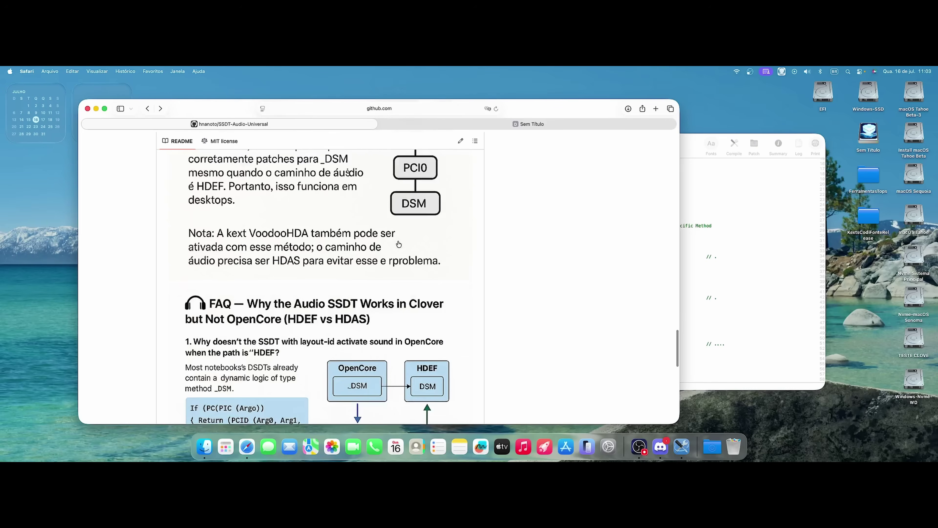
scroll(368, 250, up, 15)
scroll(368, 250, up, 10)
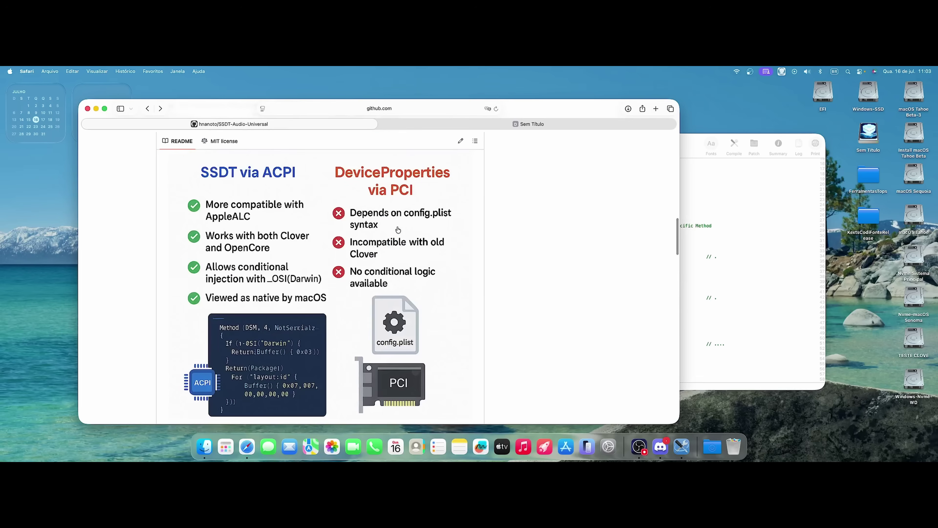
scroll(419, 205, up, 12)
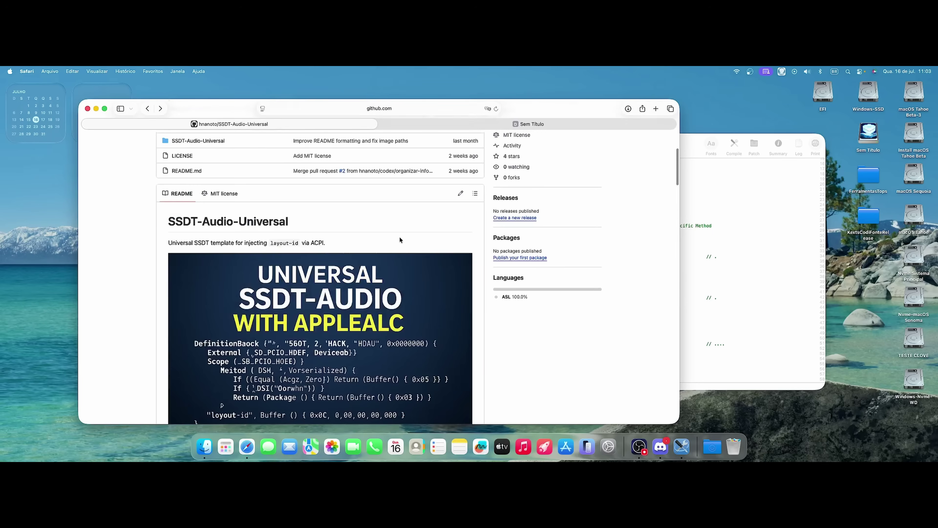
scroll(399, 232, up, 3)
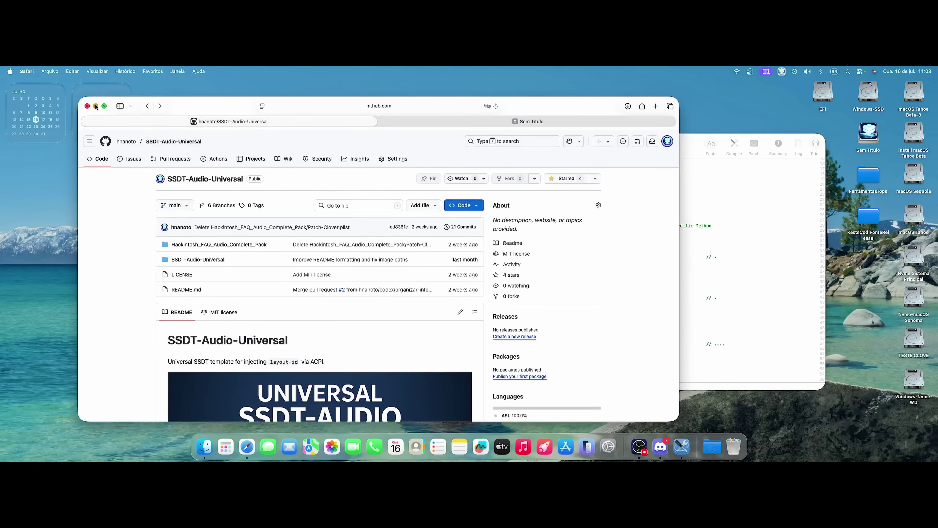
key(super+m)
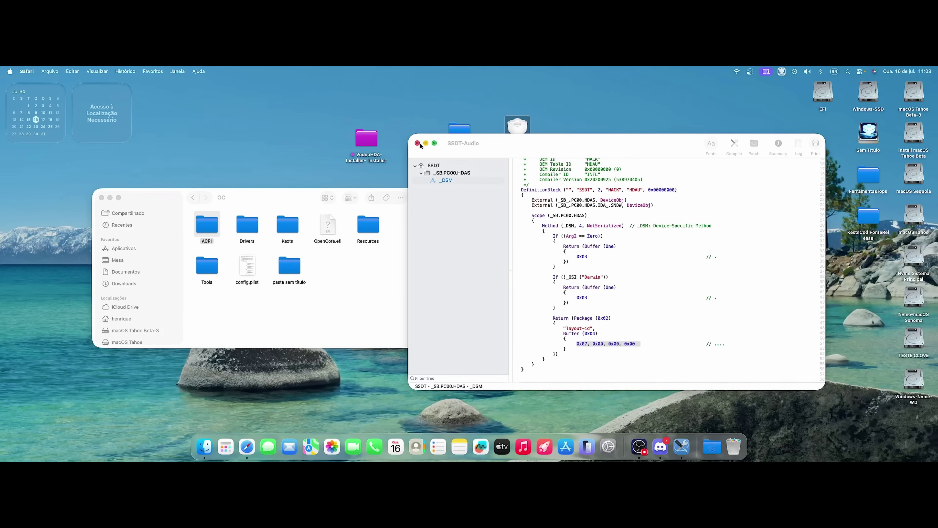
- Close the SSDT-Audio code and OC folder windows and open the VoodooHDA installer folder
click(417, 143)
click(101, 197)
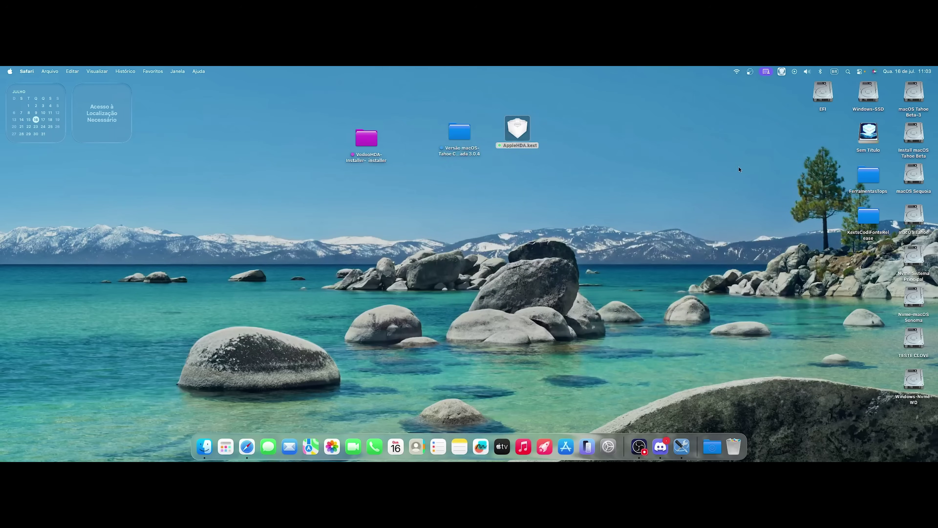
click(671, 155)
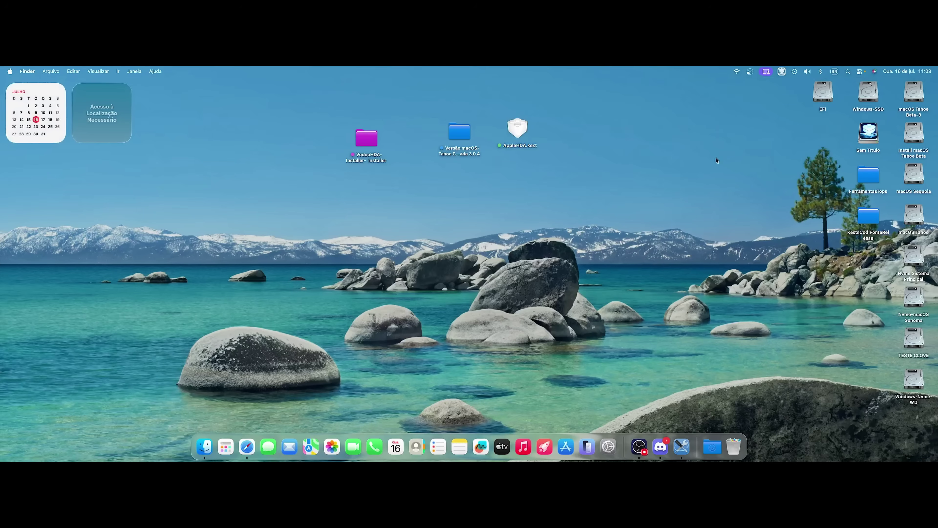
double_click(360, 142)
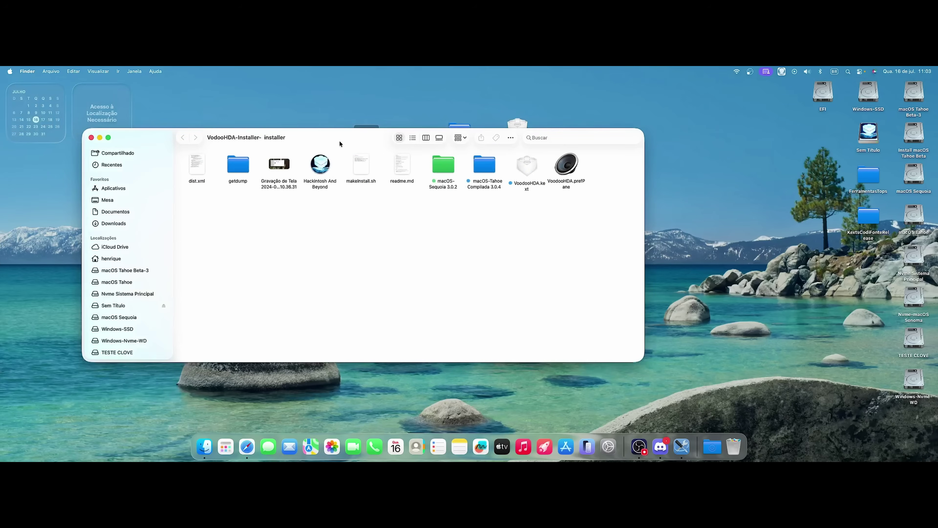
- Open macOS Tahoe Beta-3 > Biblioteca > Extensions and show VoodooHDA.kext's package contents
double_click(913, 92)
drag(247, 136, 604, 232)
double_click(563, 259)
scroll(652, 287, down, 3)
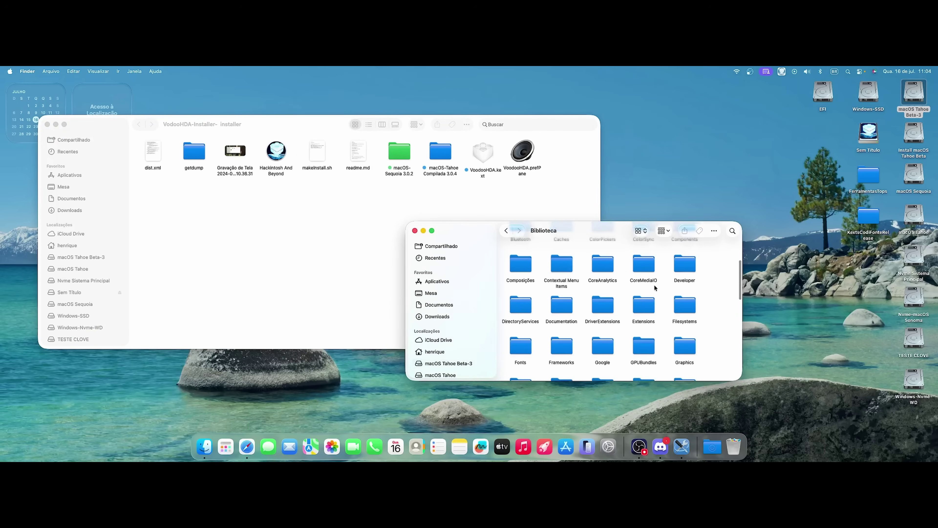
click(507, 230)
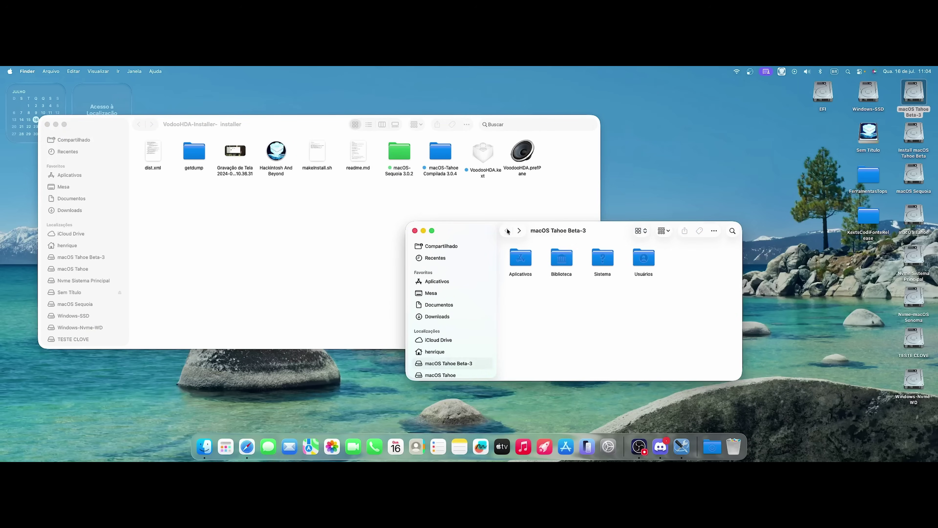
double_click(561, 259)
double_click(642, 308)
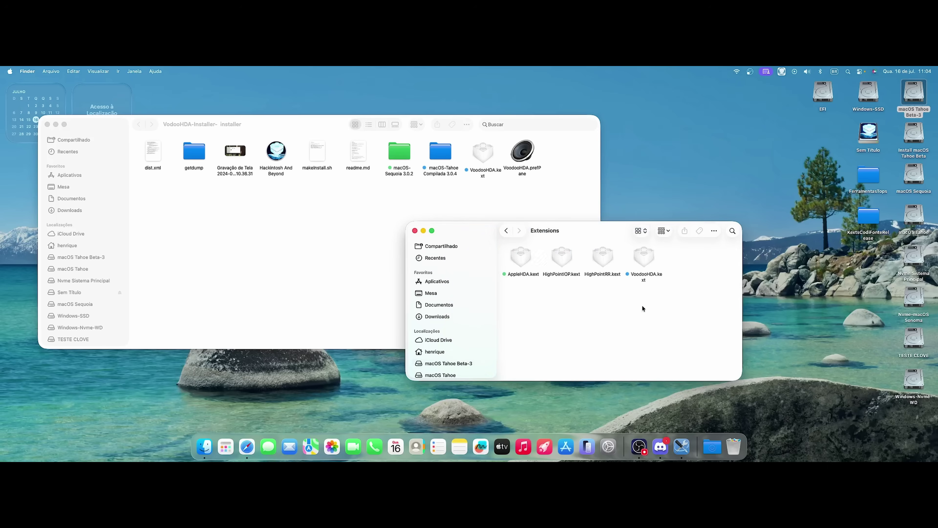
drag(573, 229, 662, 214)
click(704, 234)
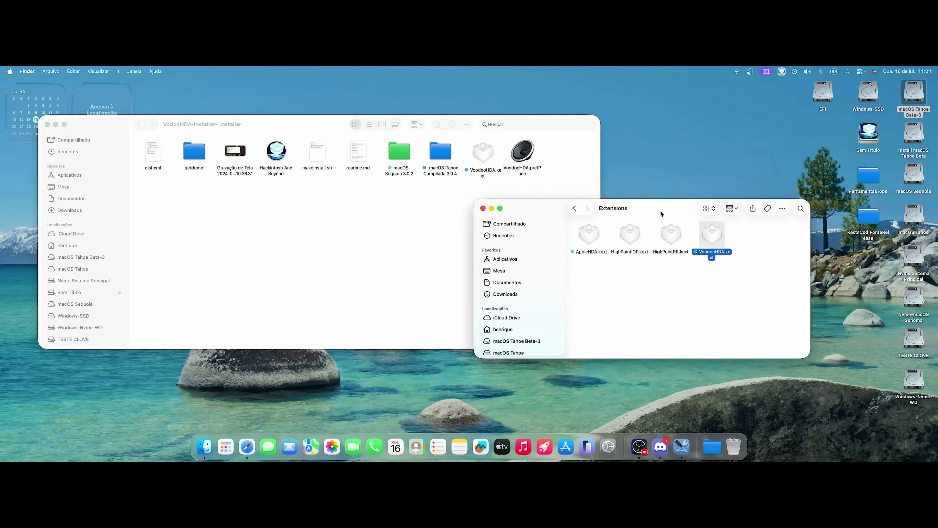
right_click(709, 236)
click(733, 259)
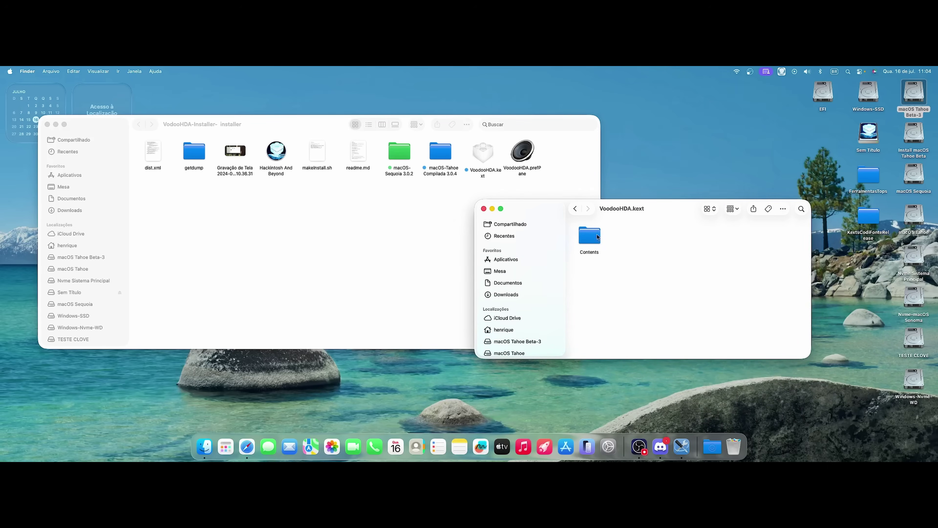
- Open VoodooHDA.kext's Contents/Info.plist, check CFBundleVersion reads 3.0.4, then close it
double_click(598, 237)
double_click(630, 236)
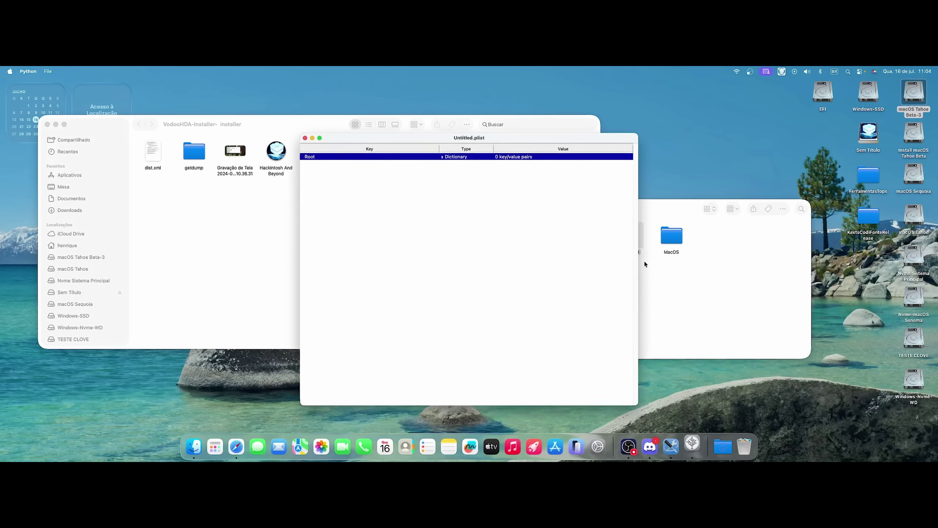
click(483, 227)
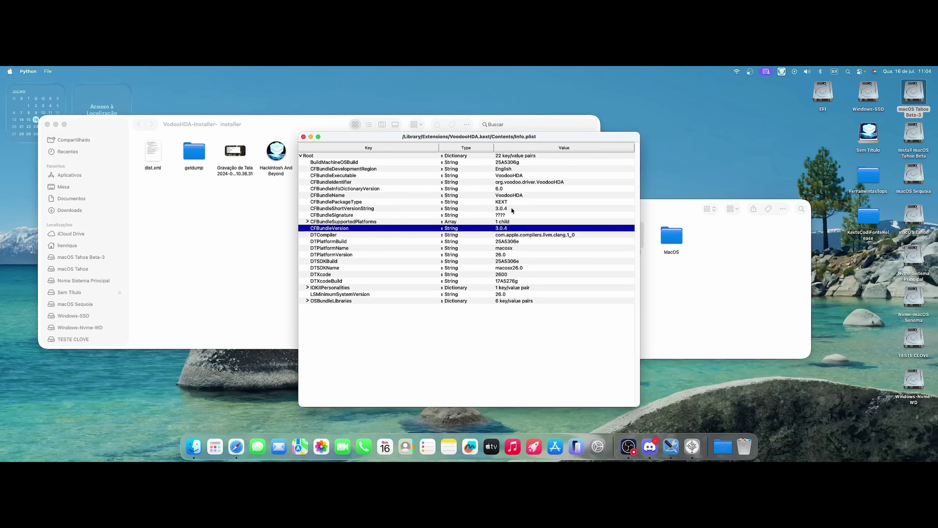
click(303, 136)
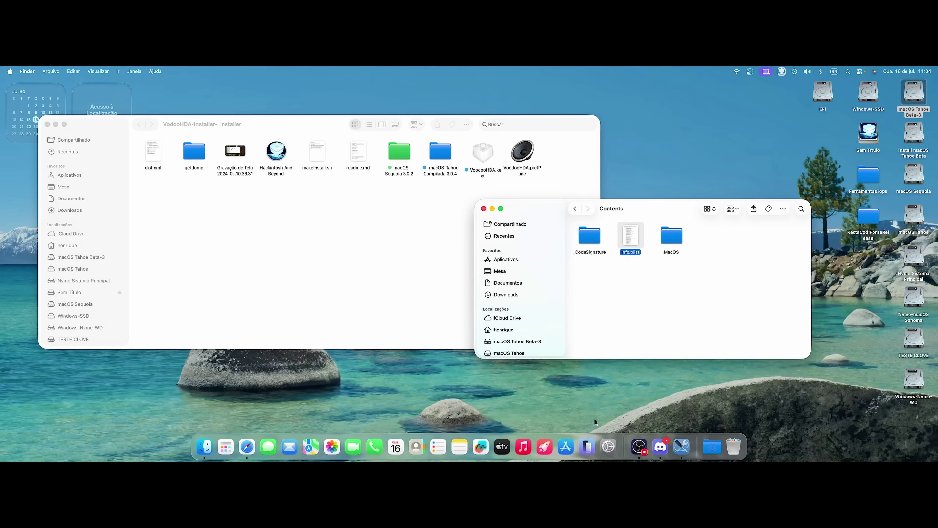
- Launch Hackintool via Spotlight and check VoodooHDA 3.0.4 in the Kexts list
key(super+space)
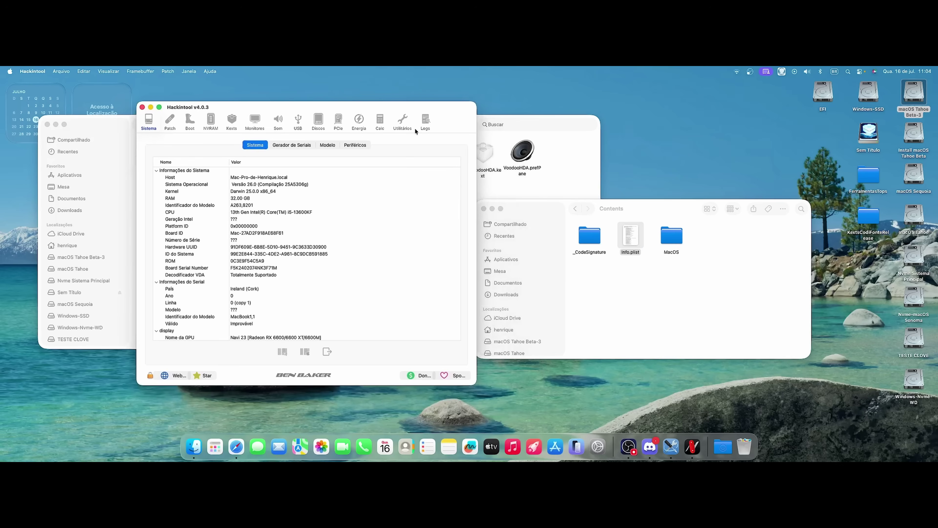
drag(445, 119, 623, 111)
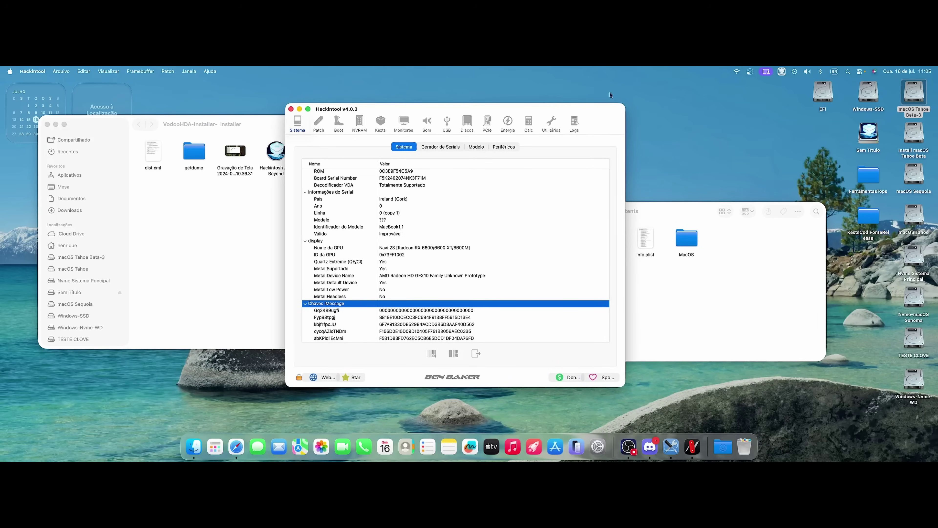
drag(602, 112, 596, 109)
click(385, 118)
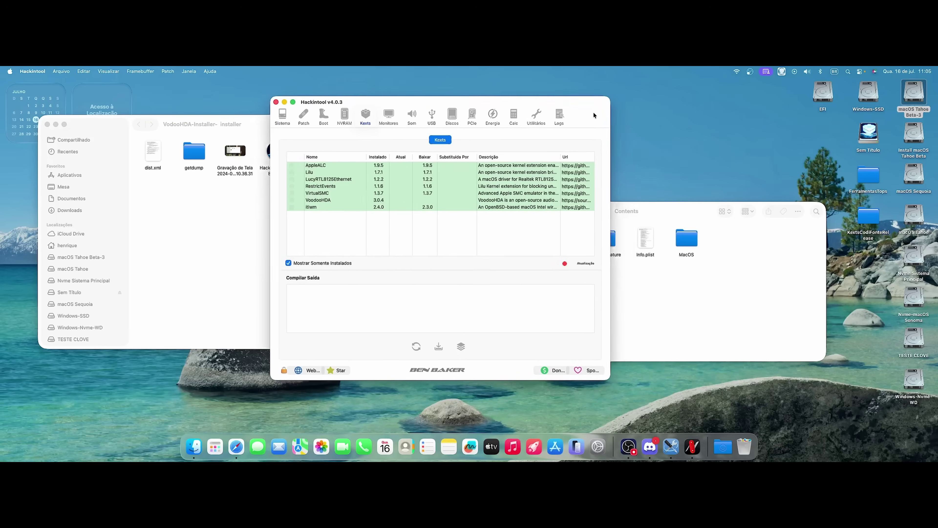
- Show the Alder Lake-S XHCI controller's USB ports, clearing and refreshing the list
drag(592, 113, 589, 114)
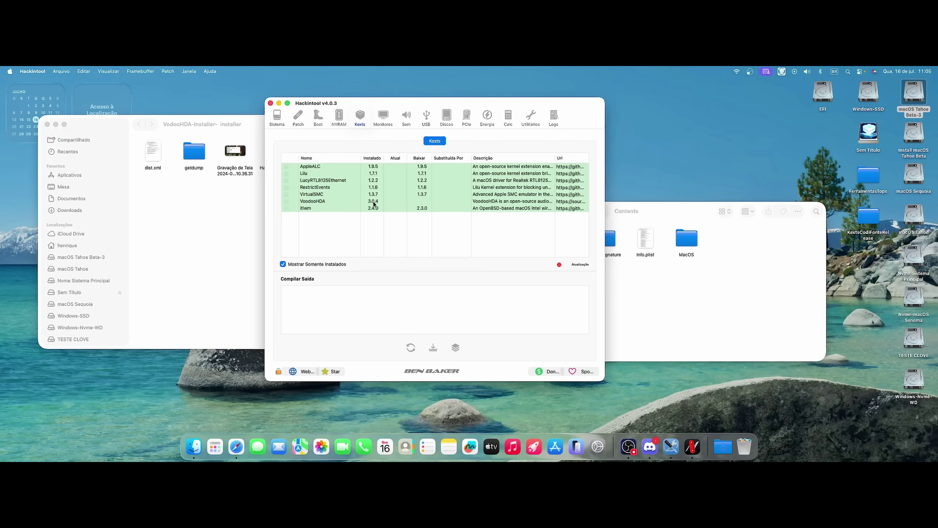
click(429, 118)
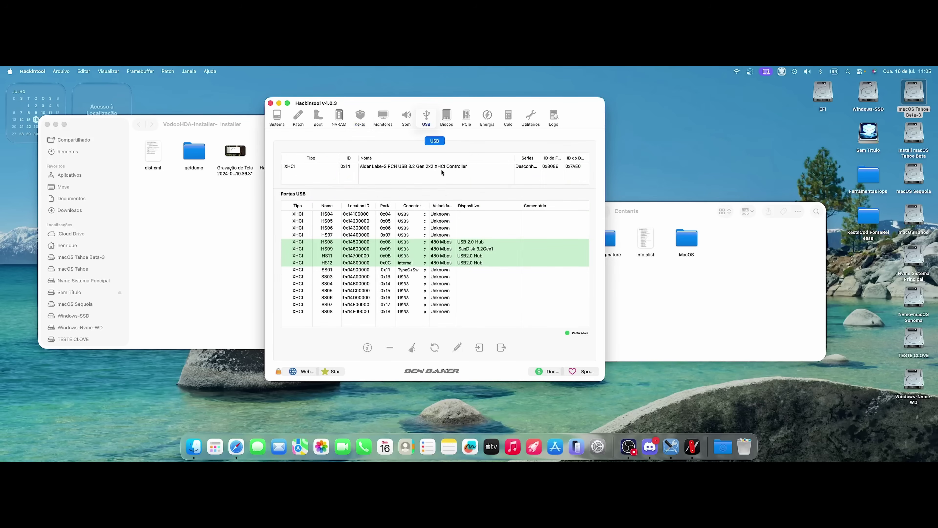
click(414, 347)
click(434, 348)
drag(582, 116, 588, 112)
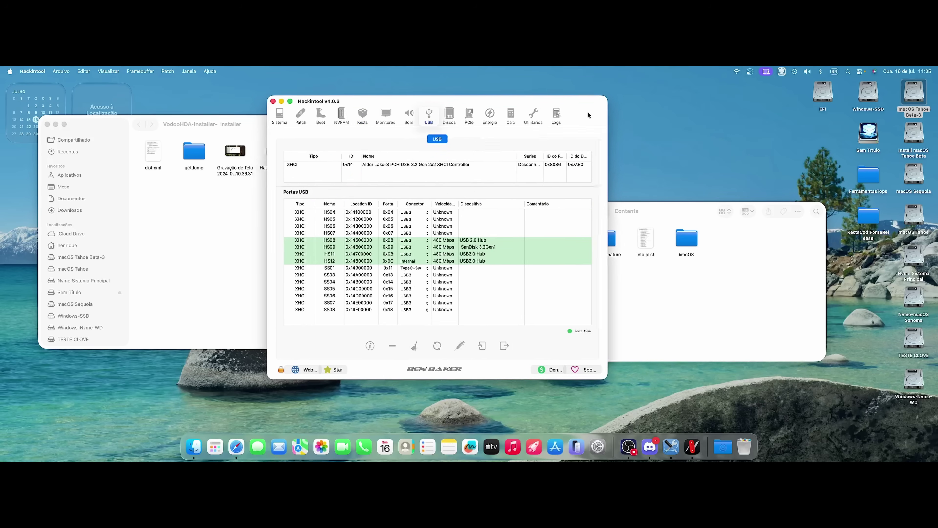
- Run Gerar Patch on the Patch tab and select the PciRoot(0x0)/Pci(0x1F,0x3) HD Audio dict
click(303, 114)
click(499, 154)
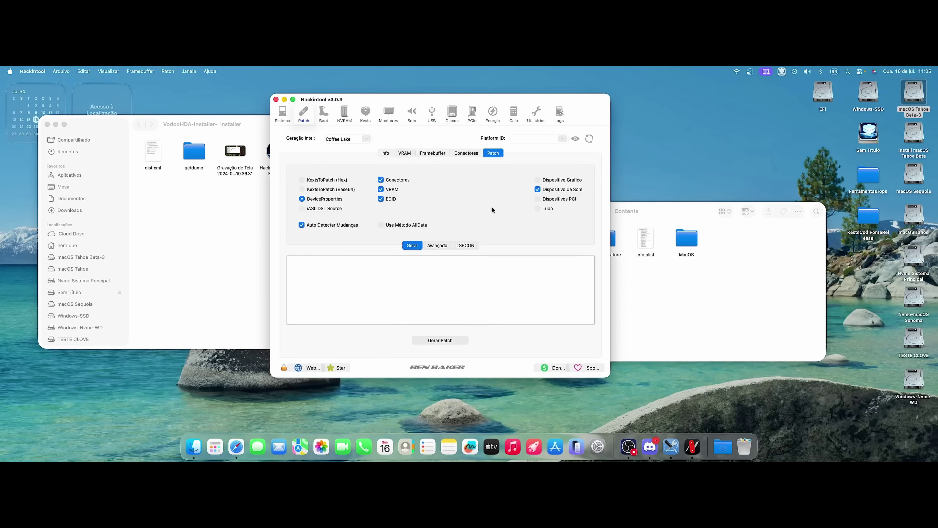
drag(603, 101, 604, 102)
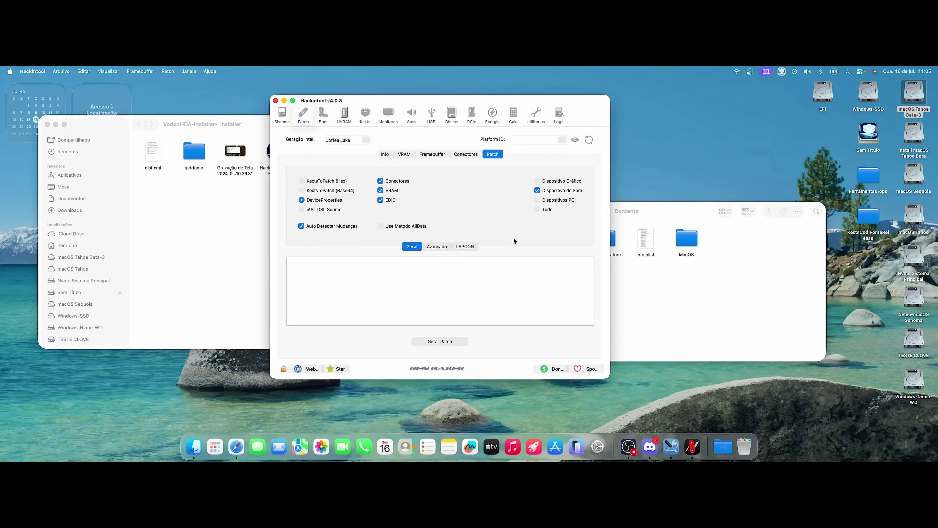
click(431, 341)
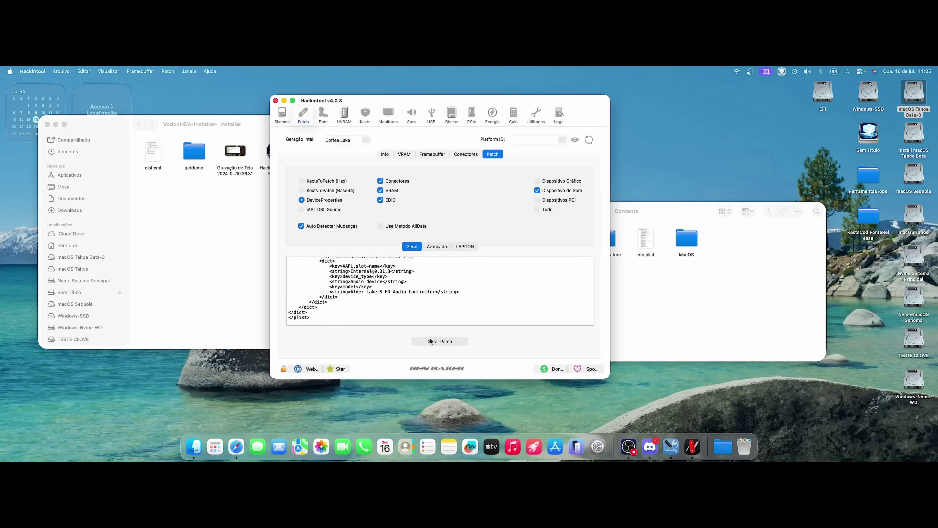
scroll(406, 302, up, 10)
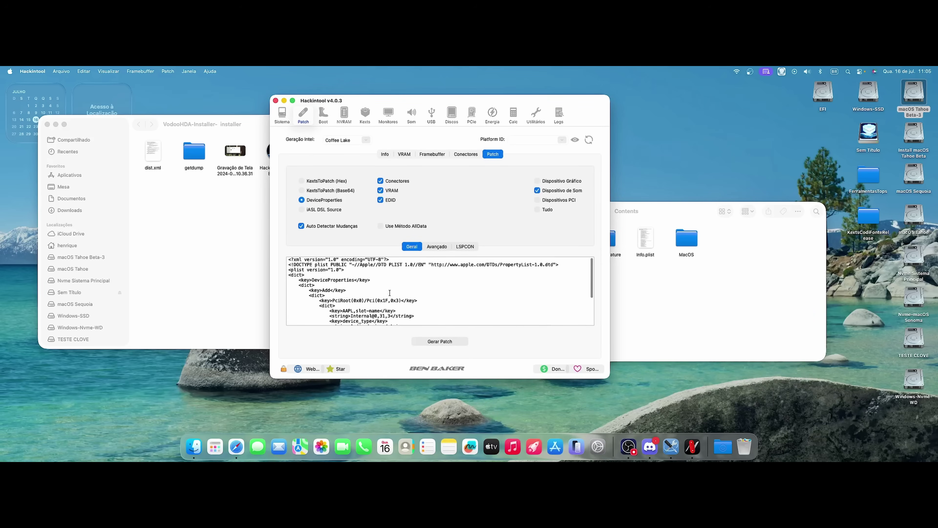
scroll(366, 288, down, 10)
scroll(365, 289, up, 1)
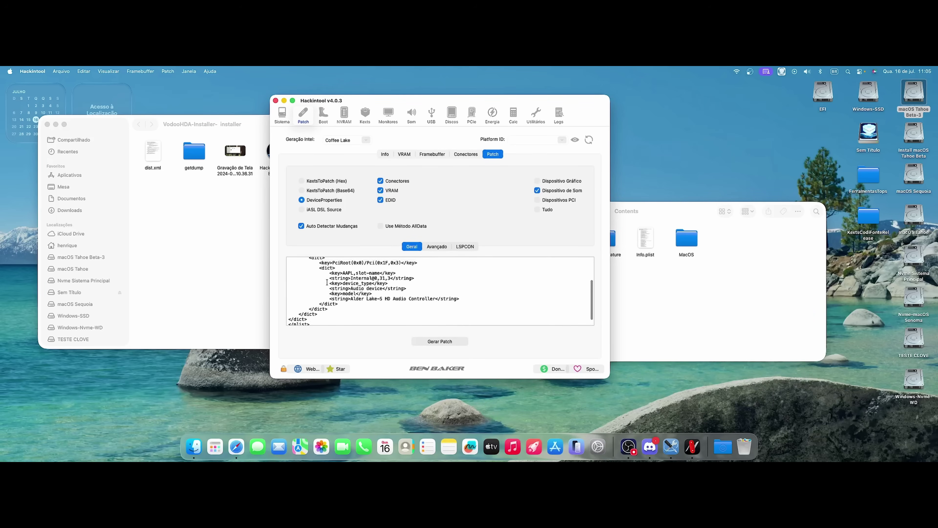
drag(321, 265, 391, 302)
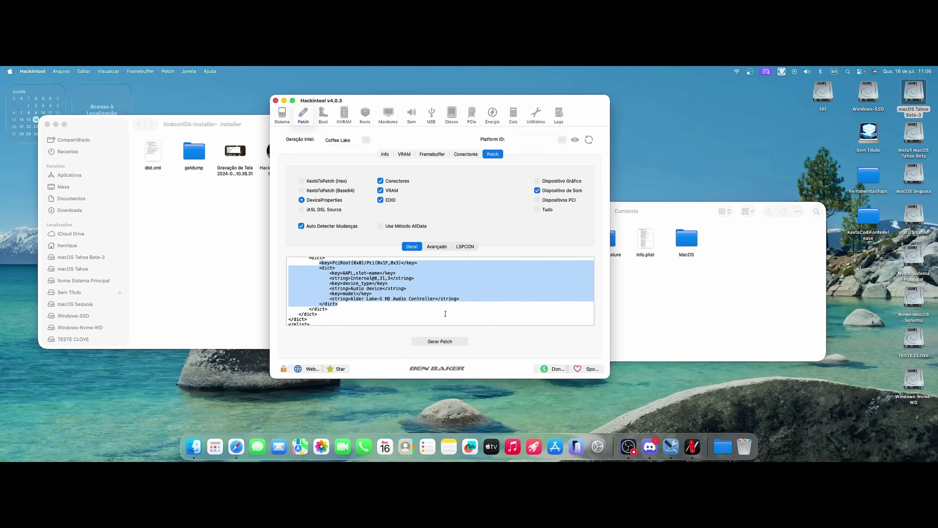
- Open the kext's Info.plist and paste the copied HD Audio entry into a new plist
click(672, 296)
double_click(642, 243)
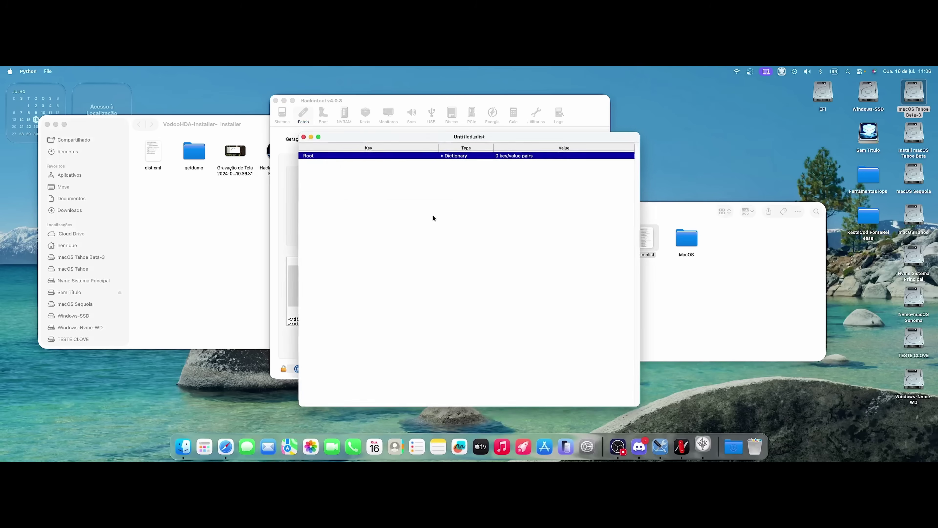
click(419, 208)
key(super+n)
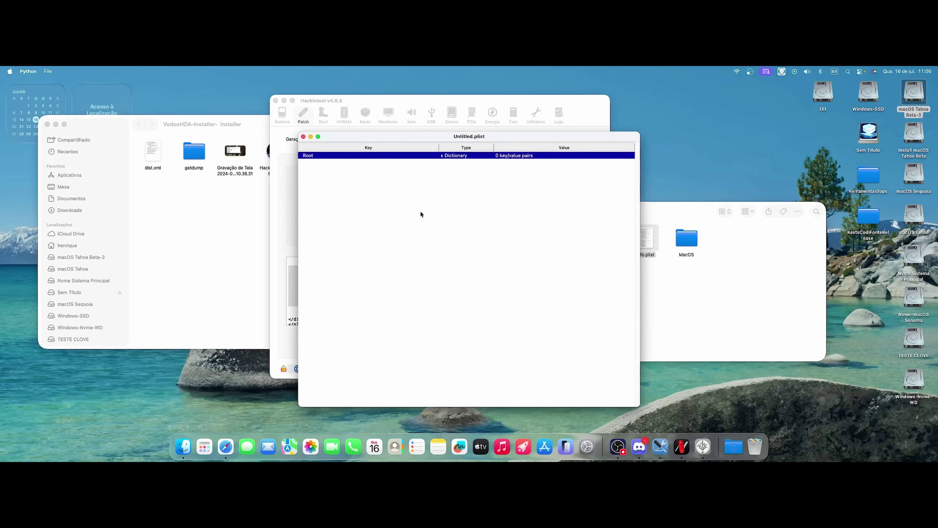
key(super+v)
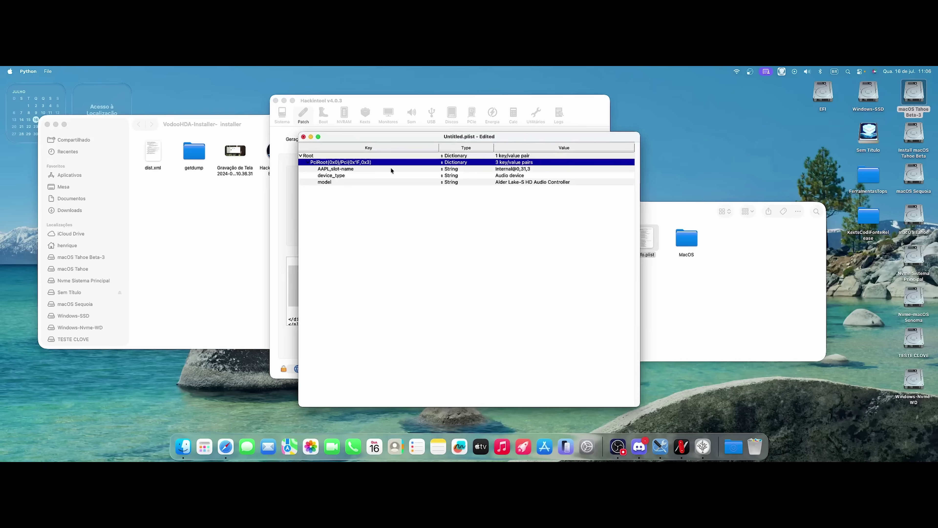
- Inspect the pasted audio device's model and device_type entries
drag(344, 140, 593, 118)
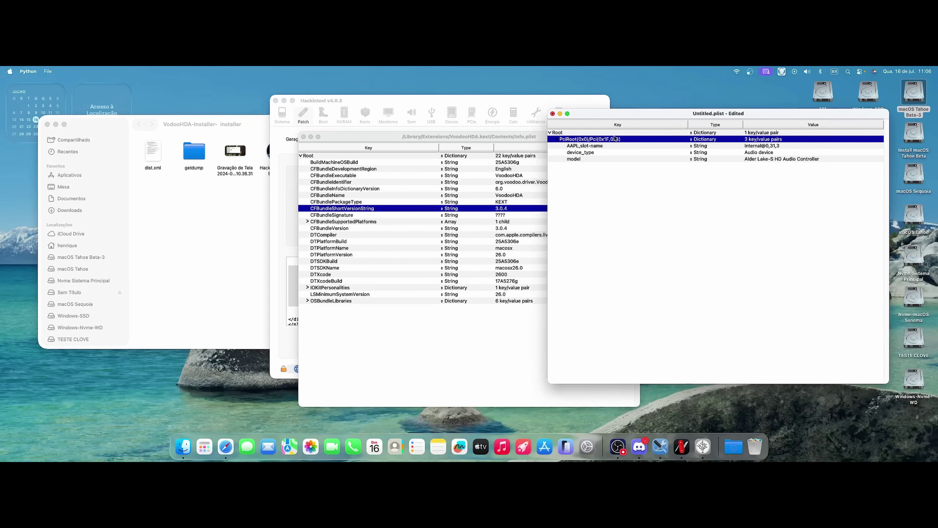
click(590, 159)
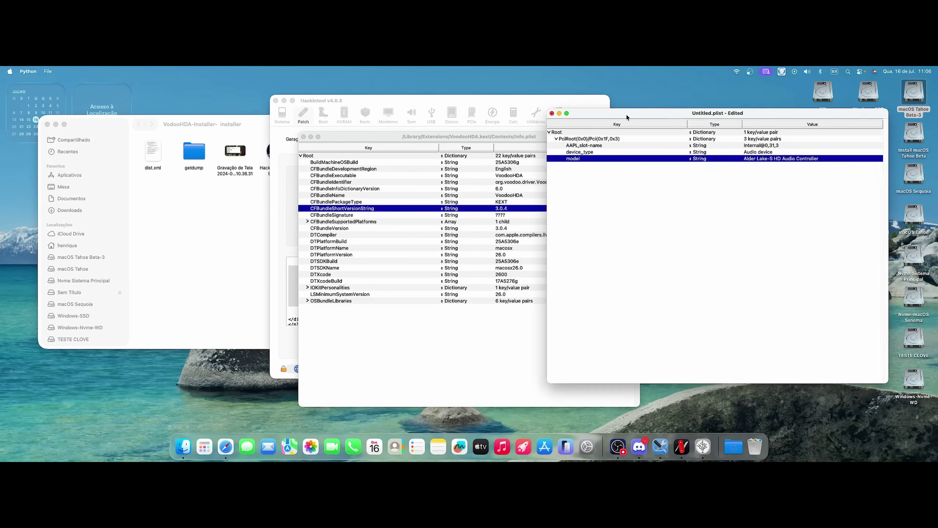
drag(625, 113, 620, 106)
click(590, 147)
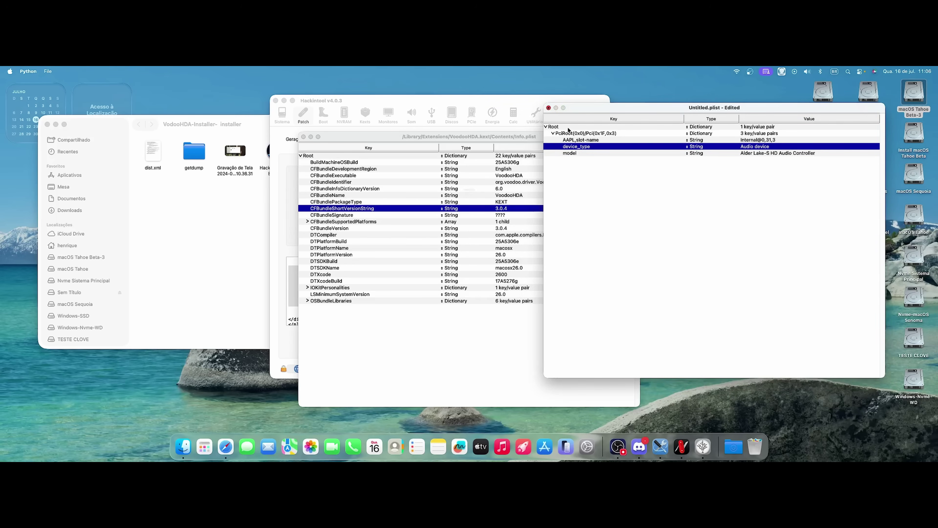
- Discard the untitled plist without saving, close Info.plist and quit Hackintool
click(548, 108)
click(506, 210)
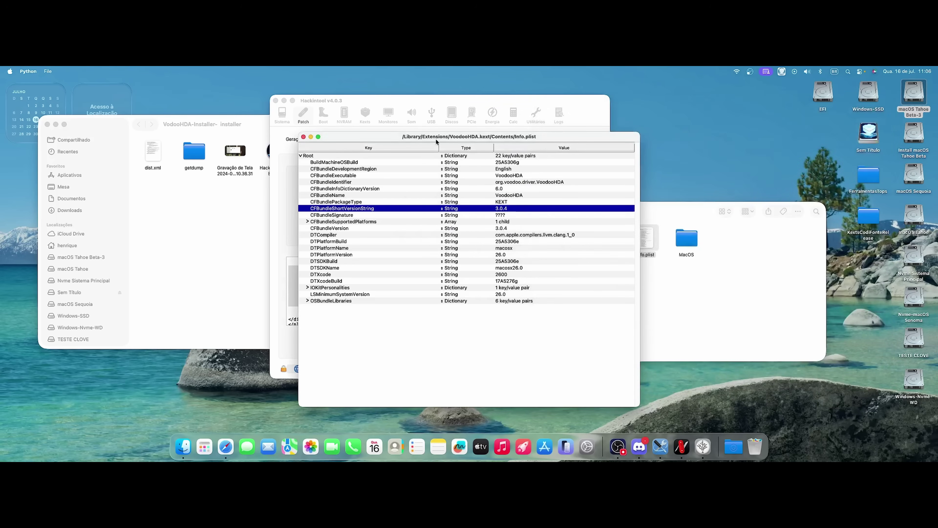
drag(436, 136, 432, 125)
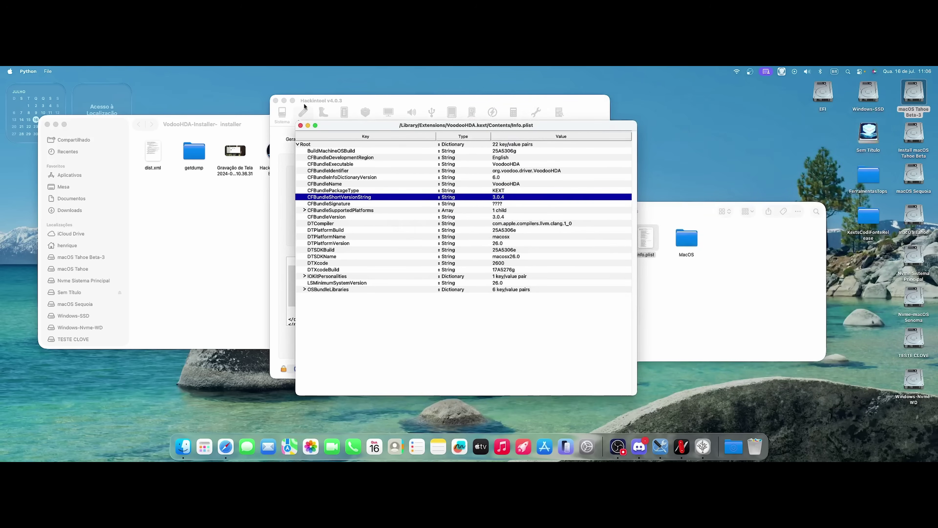
click(301, 125)
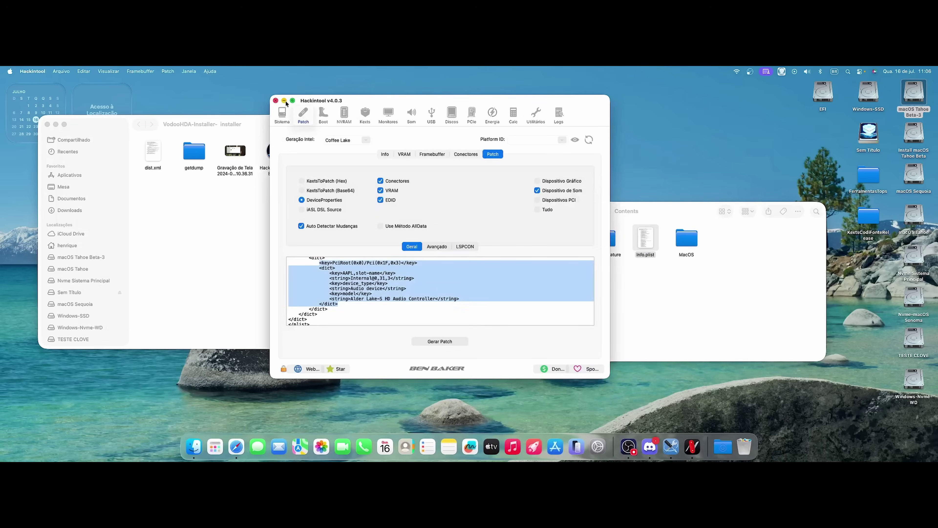
click(276, 100)
- Delete VoodooHDA.kext from Extensions, authorising with the admin password and emptying the Trash
drag(659, 213, 611, 203)
click(543, 201)
click(543, 201)
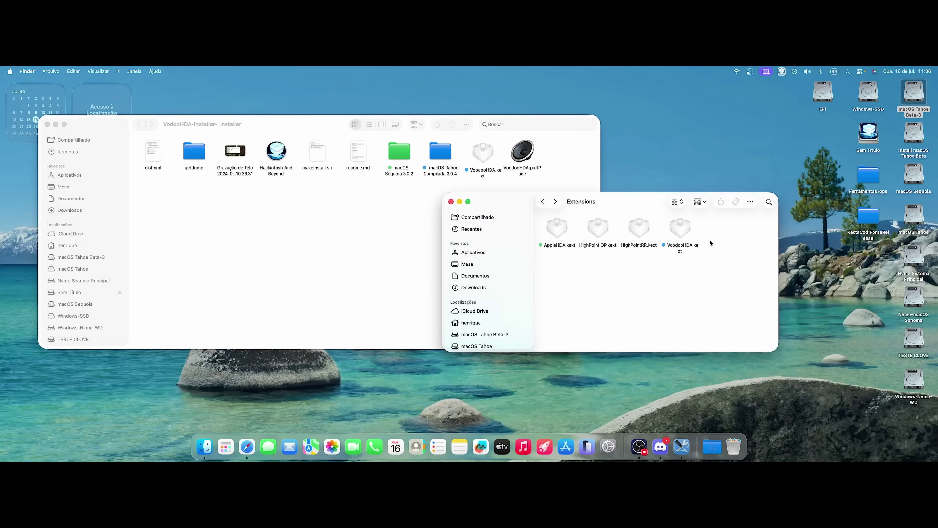
click(680, 232)
drag(636, 208, 695, 261)
mouse_move(293, 118)
mouse_down()
mouse_move(262, 110)
mouse_move(289, 114)
mouse_up()
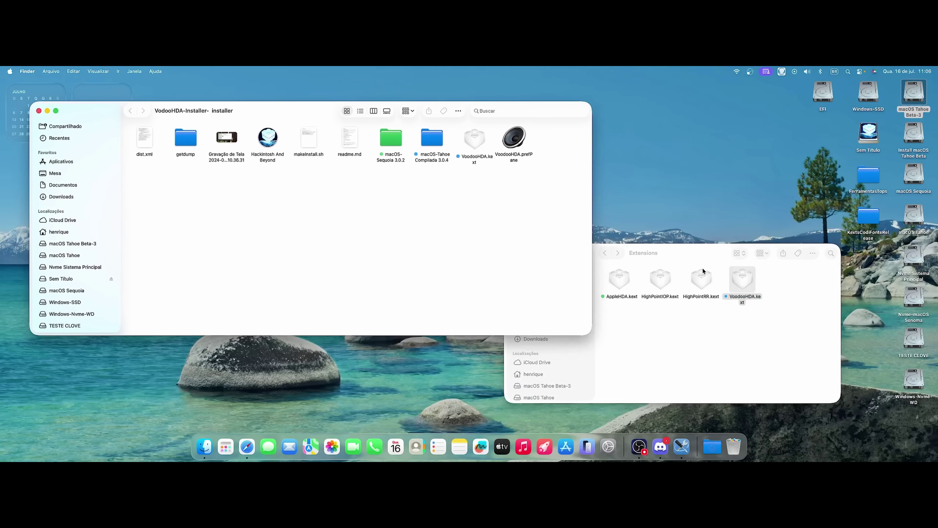
drag(697, 252, 668, 234)
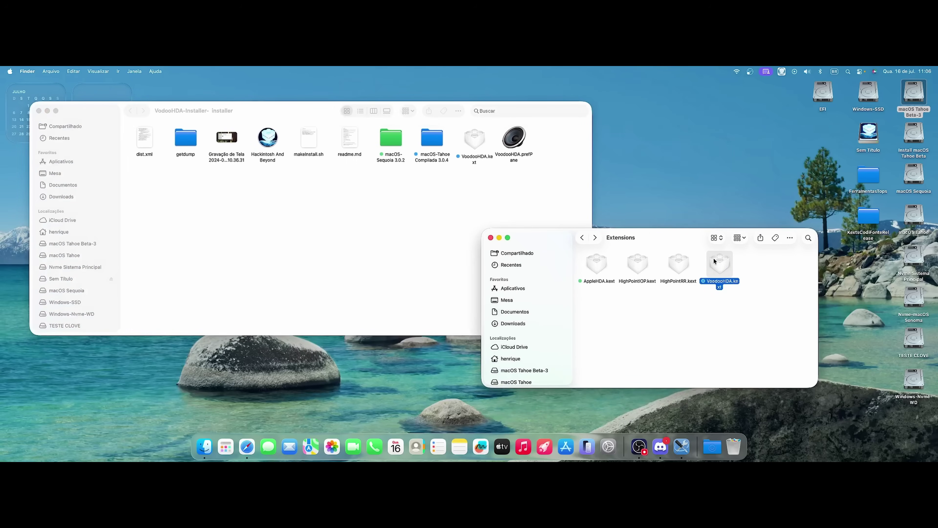
key(super+BackSpace)
text(****)
key(Return)
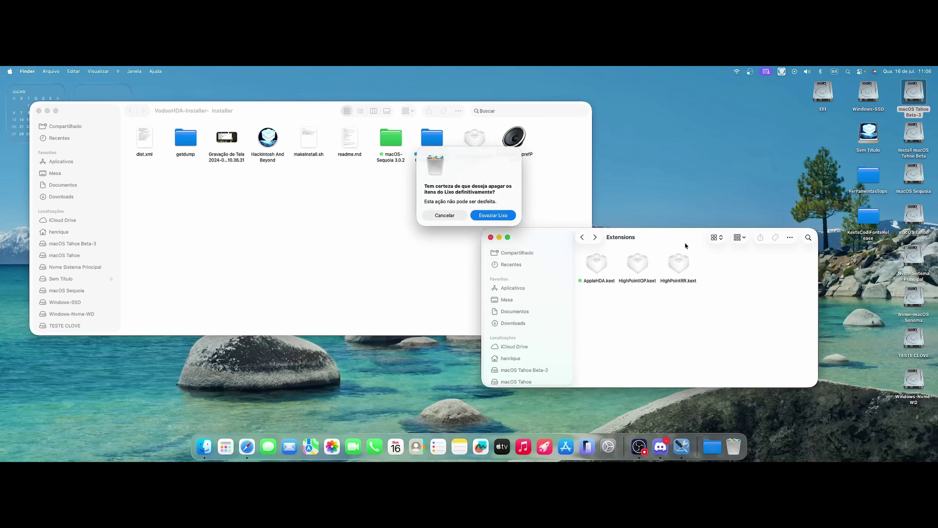
key(Return)
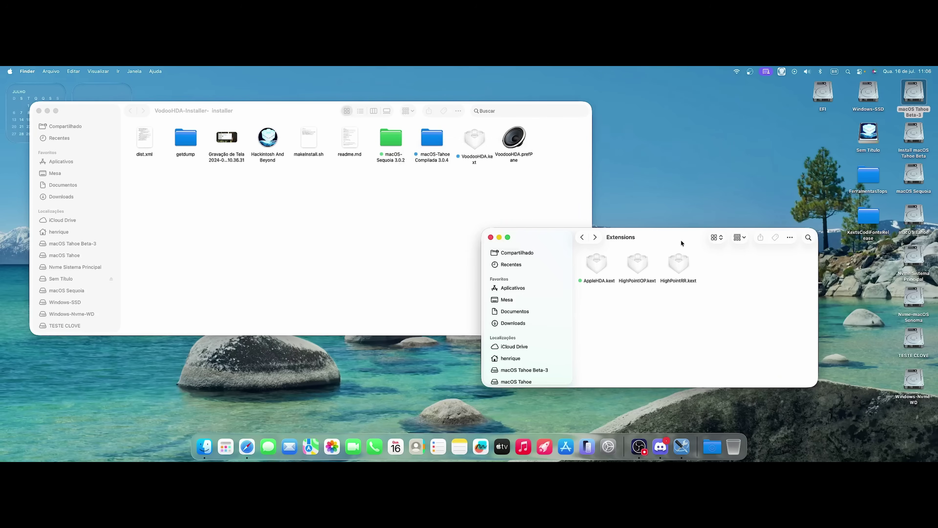
- Launch the Hackintosh And Beyond script and dismiss the blocked-app warning
drag(681, 240, 636, 234)
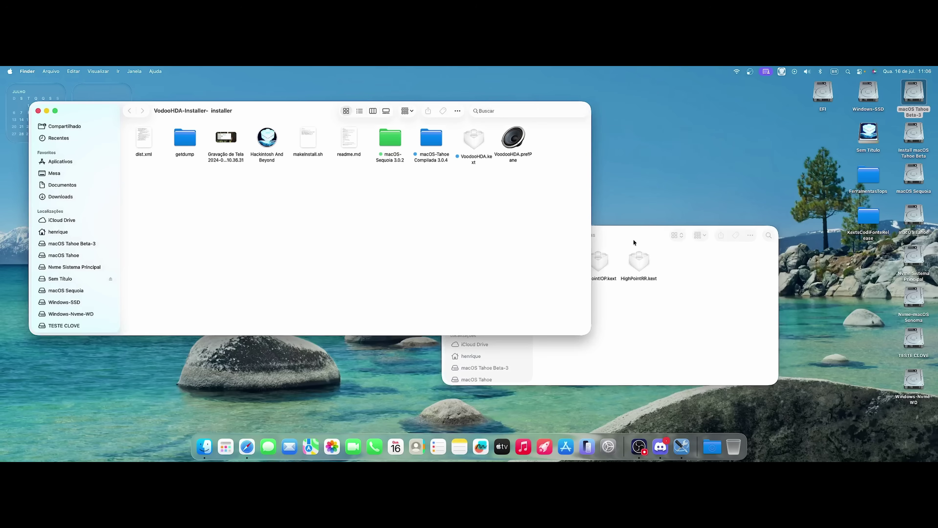
drag(634, 241, 656, 253)
drag(295, 114, 291, 109)
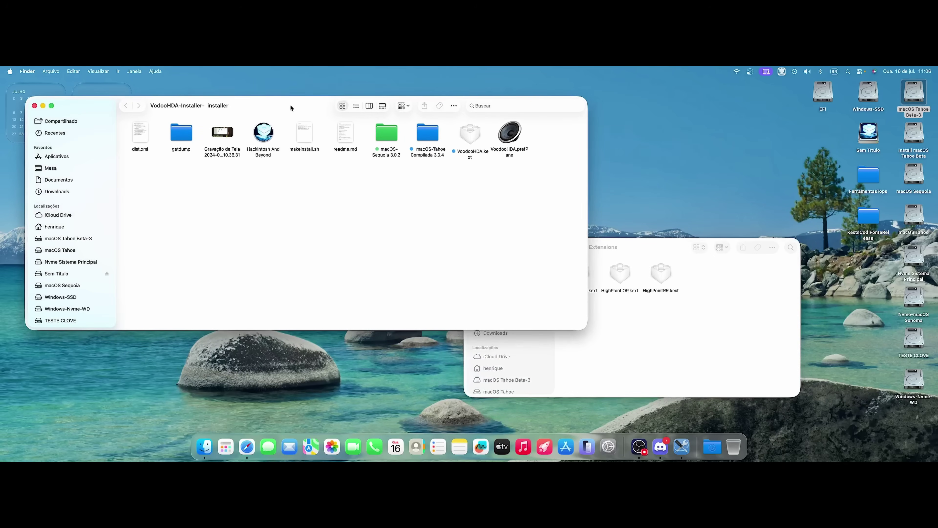
click(267, 134)
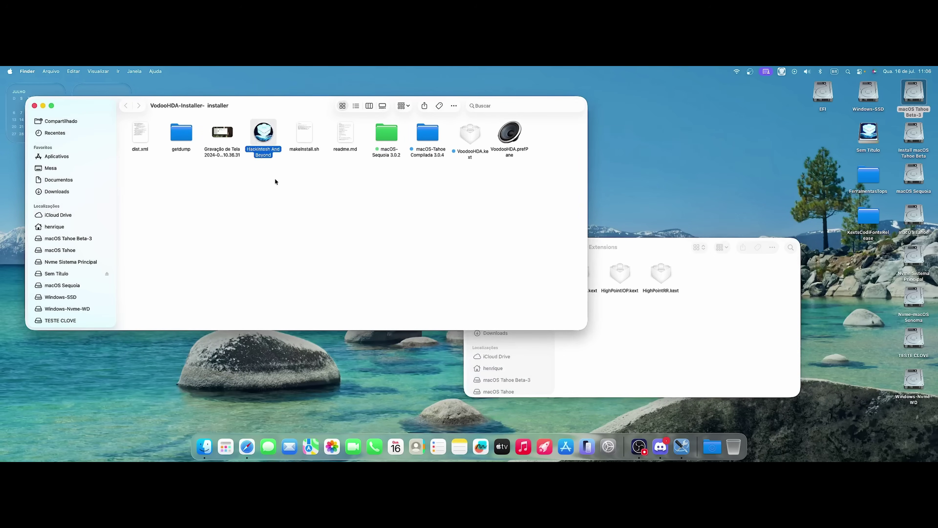
double_click(264, 133)
click(454, 238)
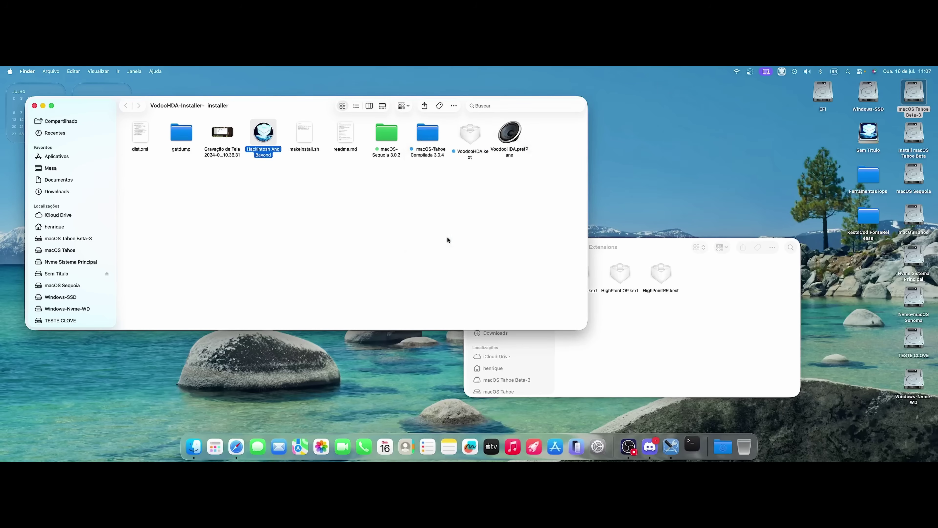
- In Privacidade e Segurança, choose Abrir Mesmo Assim for Hackintosh And Beyond and enter the admin password
click(608, 445)
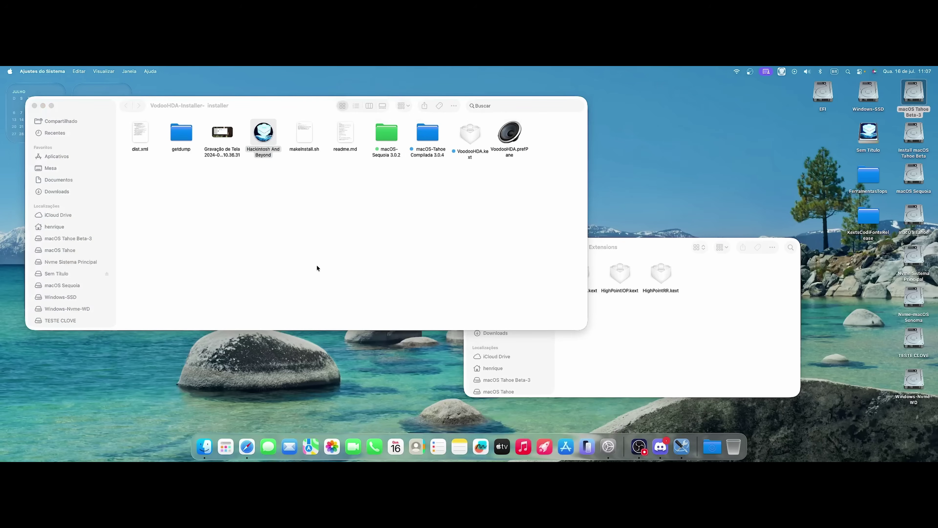
scroll(126, 247, down, 5)
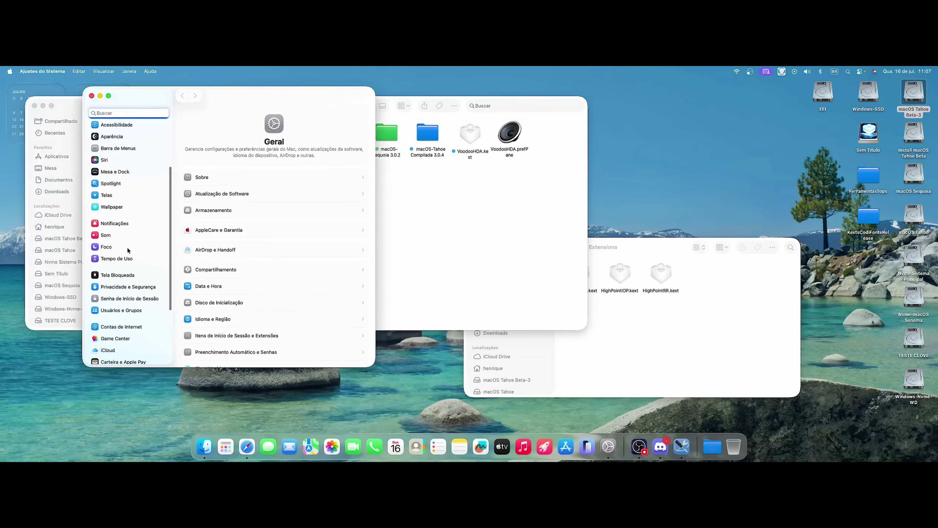
click(143, 215)
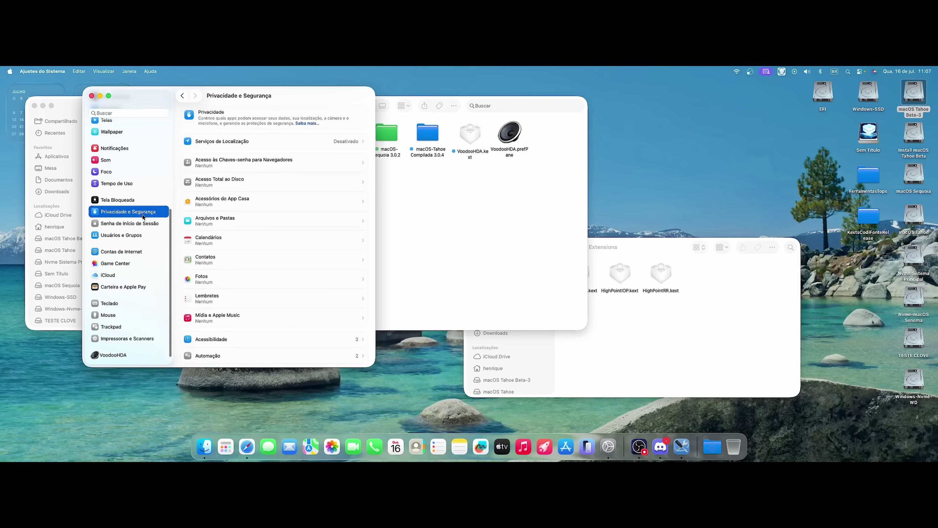
scroll(246, 297, down, 3)
scroll(245, 296, down, 5)
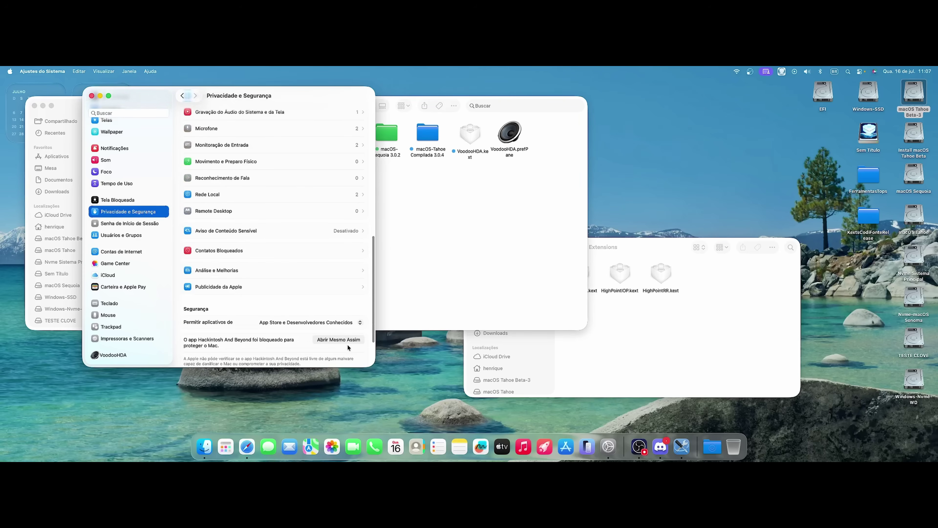
click(343, 341)
click(449, 235)
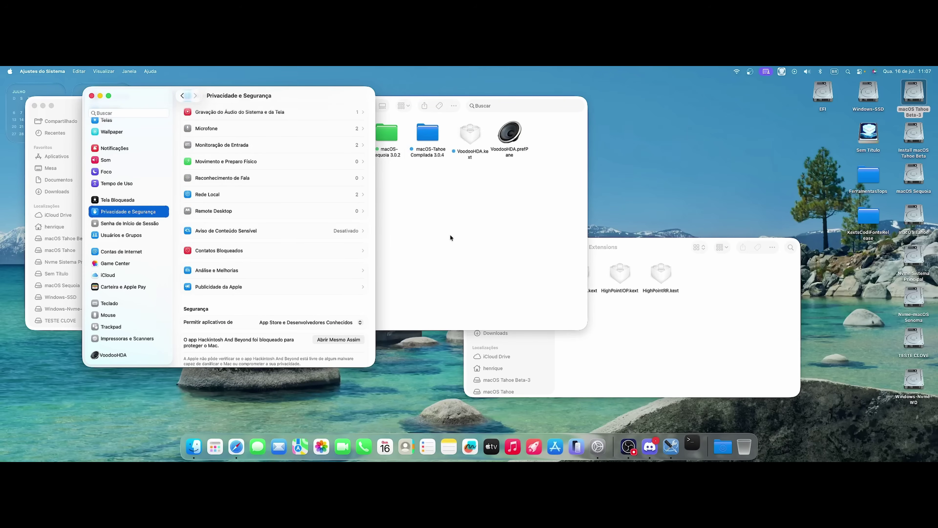
text(••••)
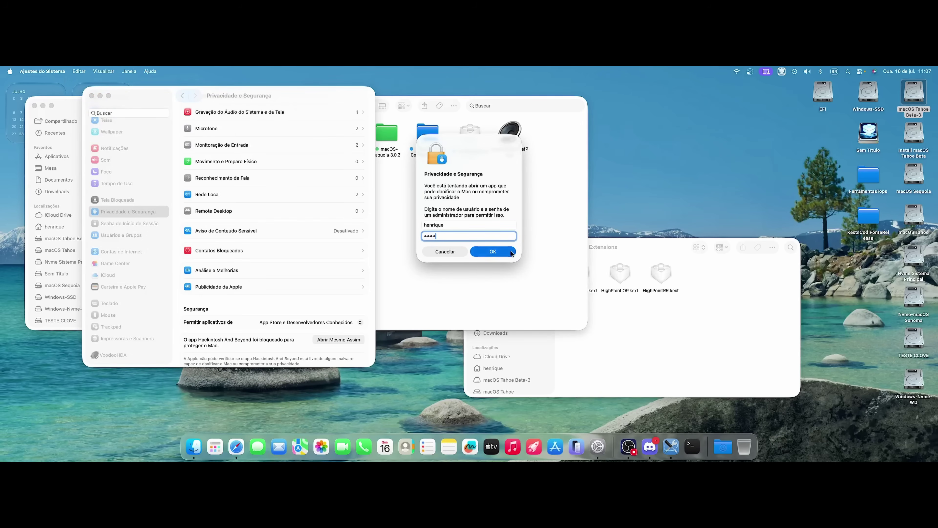
- Authorise the script to run, then close its output window and System Settings
click(493, 252)
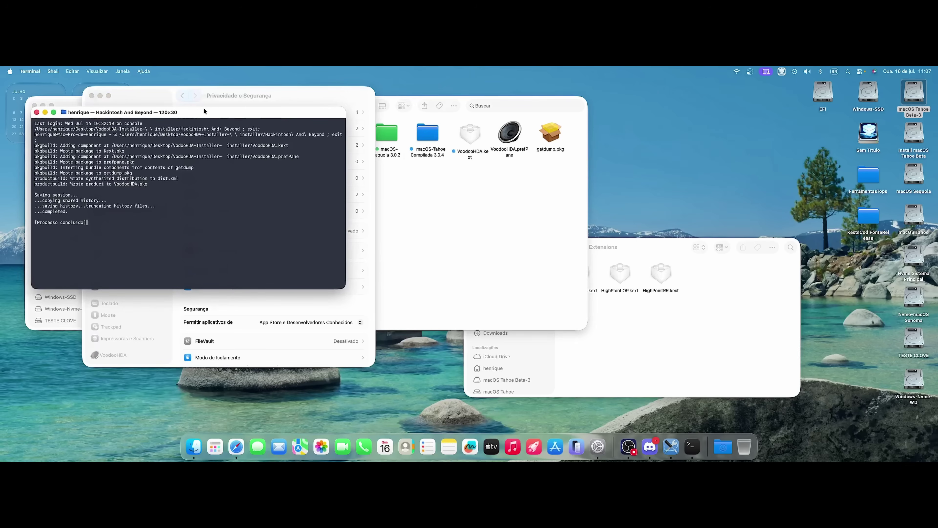
drag(205, 111, 264, 120)
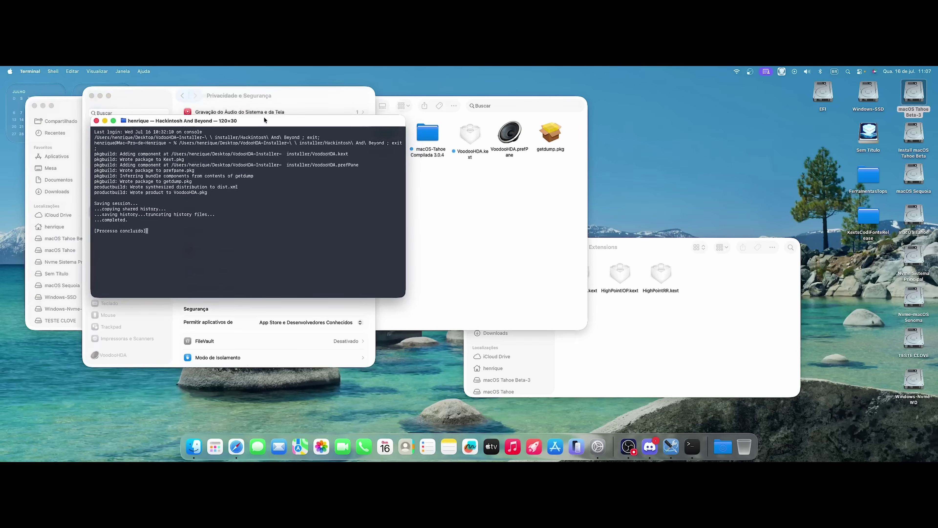
click(97, 121)
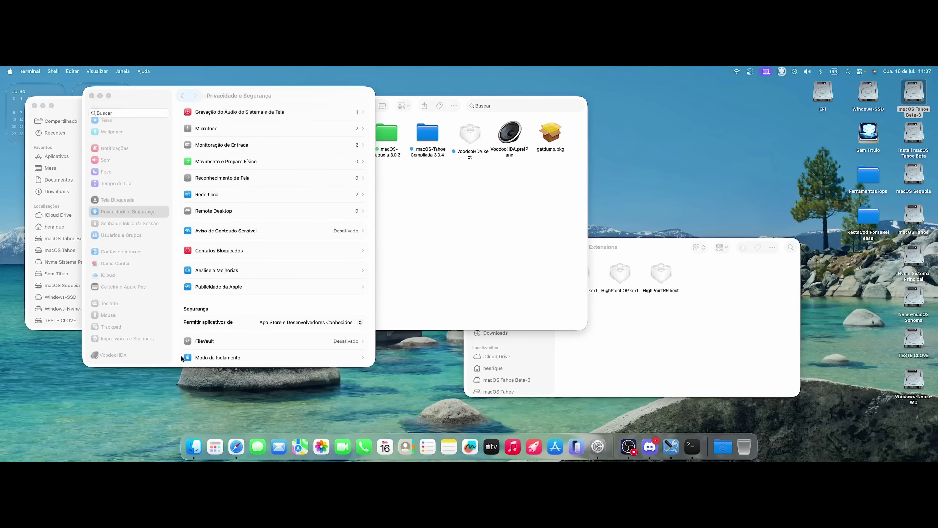
scroll(124, 355, down, 1)
click(123, 356)
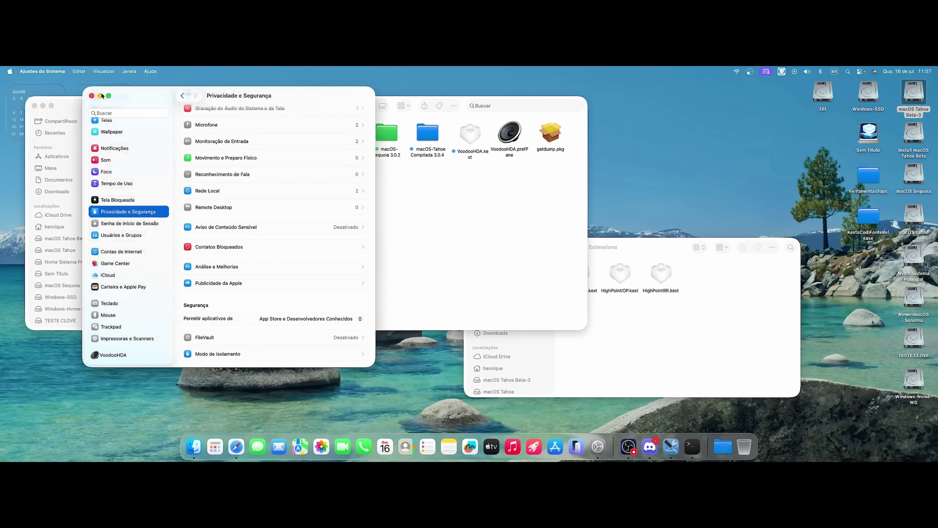
click(91, 95)
- Arrange the installer folder and Extensions windows side by side and select VoodooHDA.pkg
drag(317, 111, 277, 103)
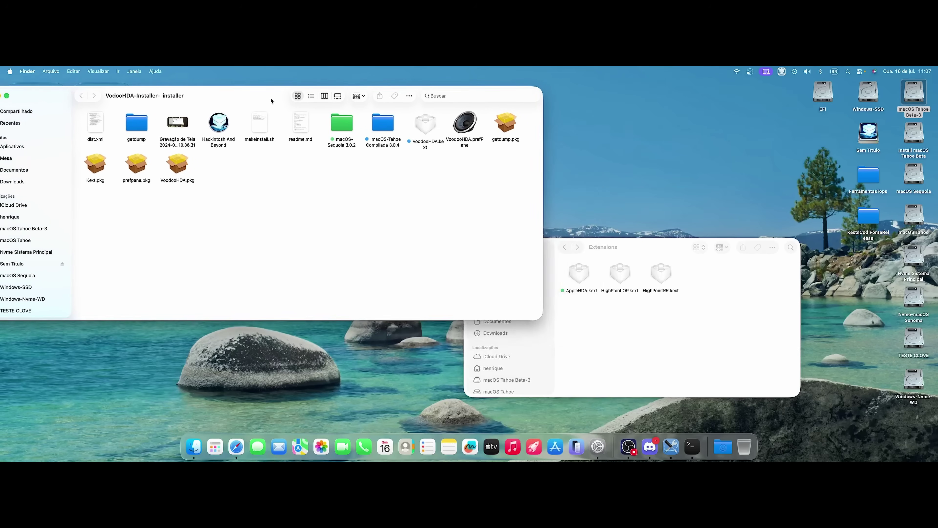
click(752, 356)
drag(643, 255, 725, 202)
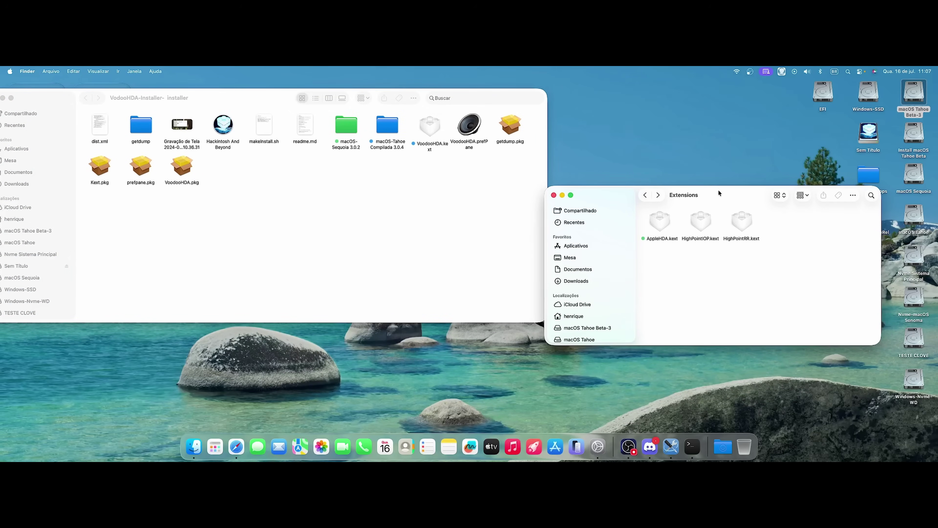
mouse_move(661, 221)
mouse_down()
mouse_move(686, 257)
mouse_move(663, 223)
mouse_up()
click(690, 262)
drag(719, 196, 718, 186)
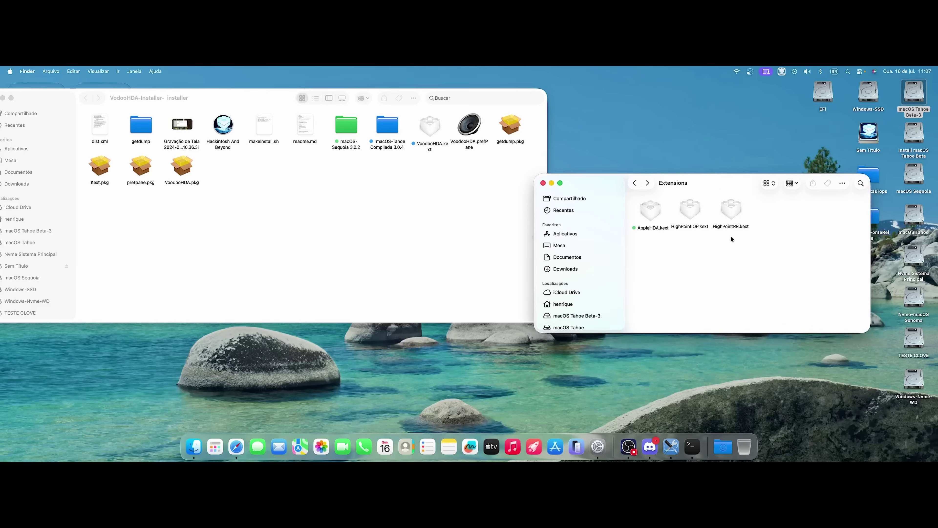
click(297, 215)
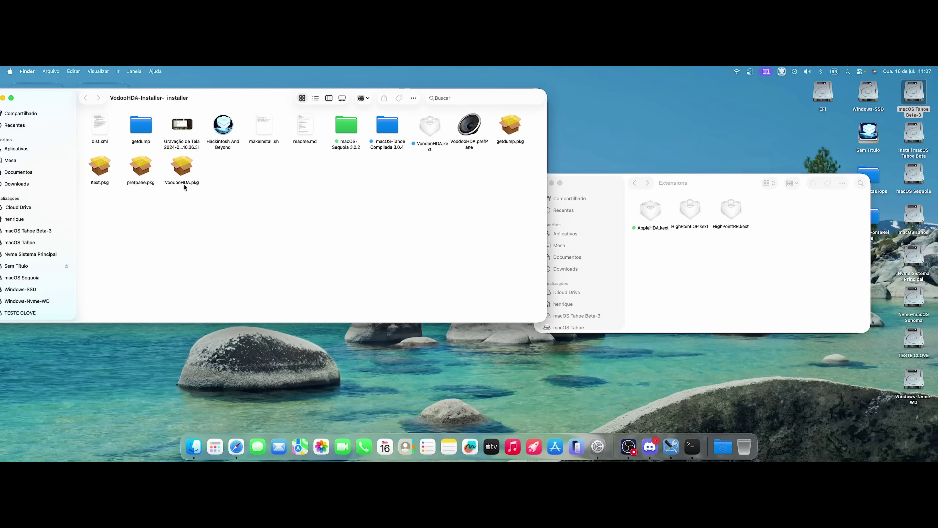
click(180, 174)
- Run the VoodooHDA.pkg standard installation, authorising it with the admin password
double_click(180, 171)
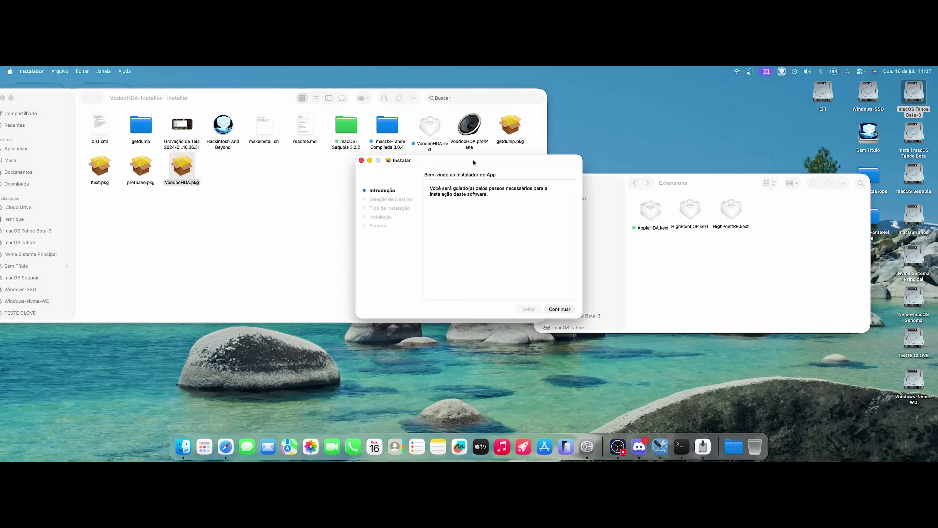
drag(473, 160, 457, 155)
click(544, 303)
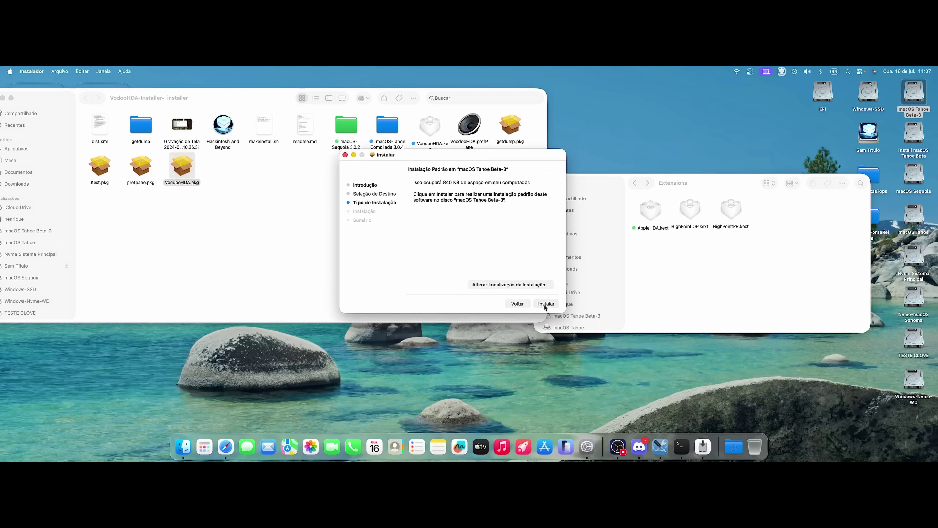
click(546, 304)
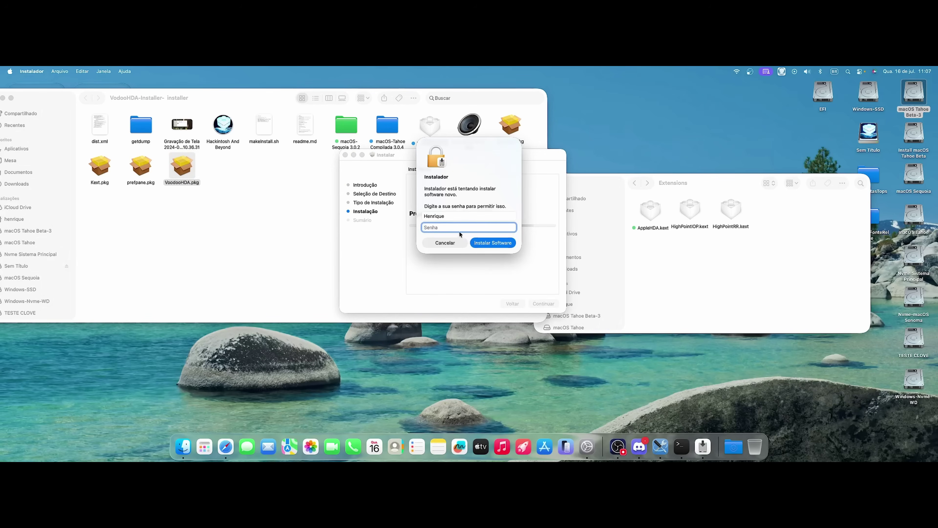
text(********)
key(Return)
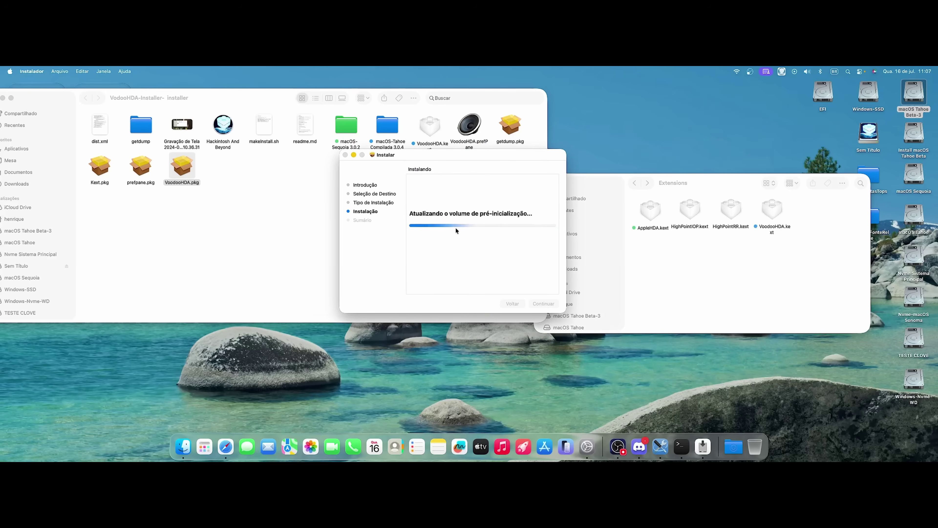
- Confirm VoodooHDA.kext appeared in Extensions and close the finished Installer
click(771, 210)
drag(718, 188, 722, 196)
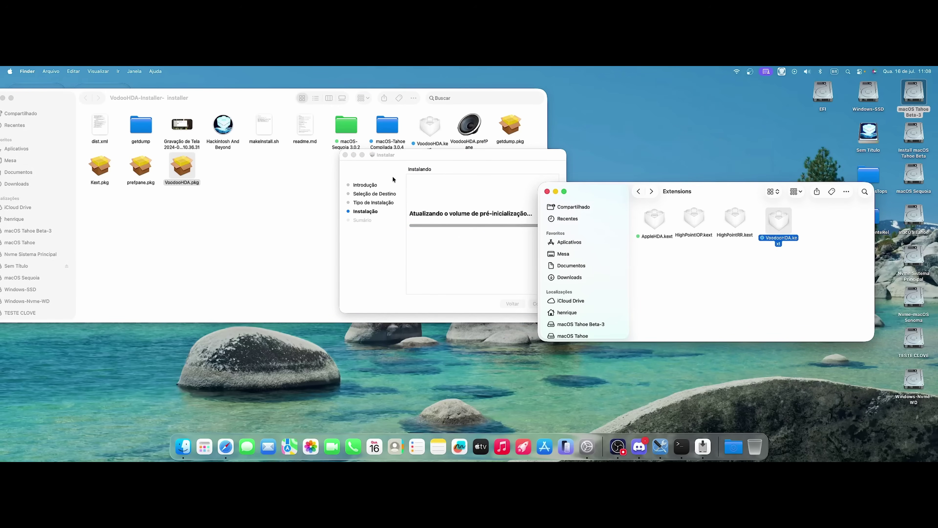
drag(447, 150, 361, 178)
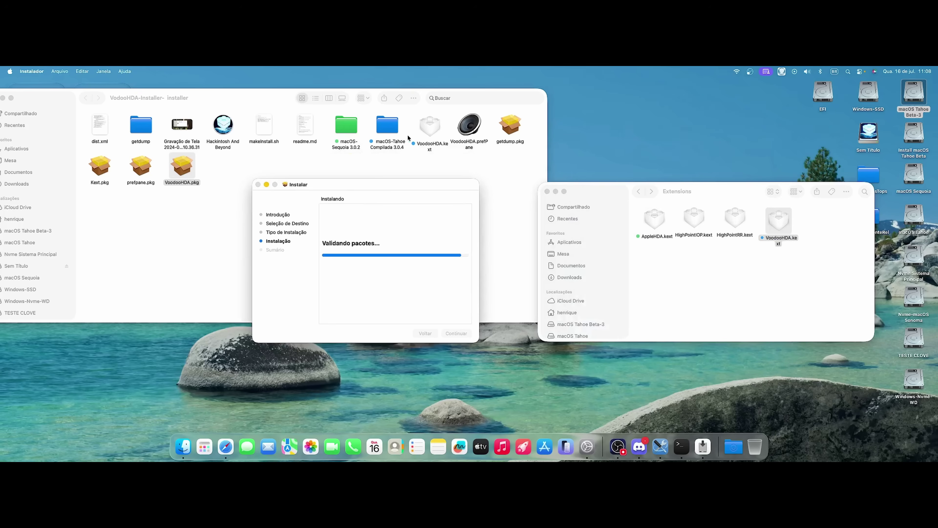
click(430, 127)
click(404, 338)
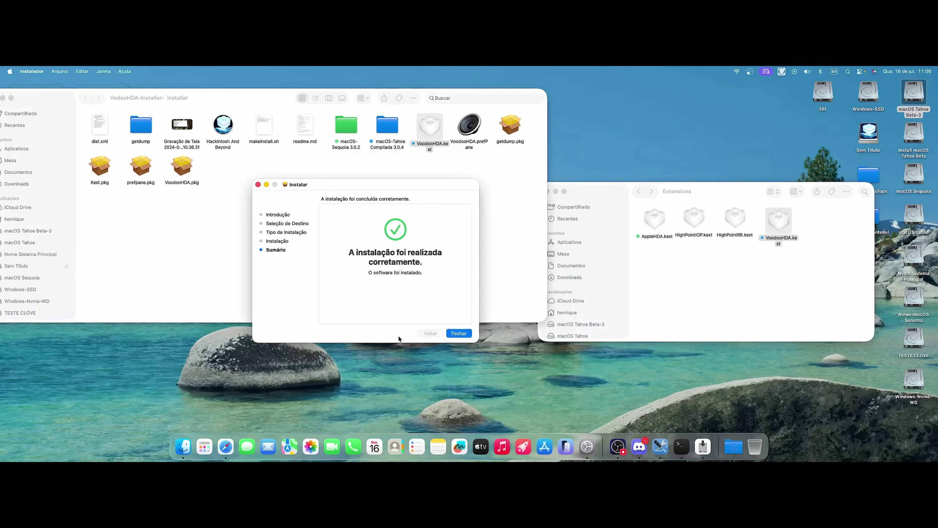
click(455, 334)
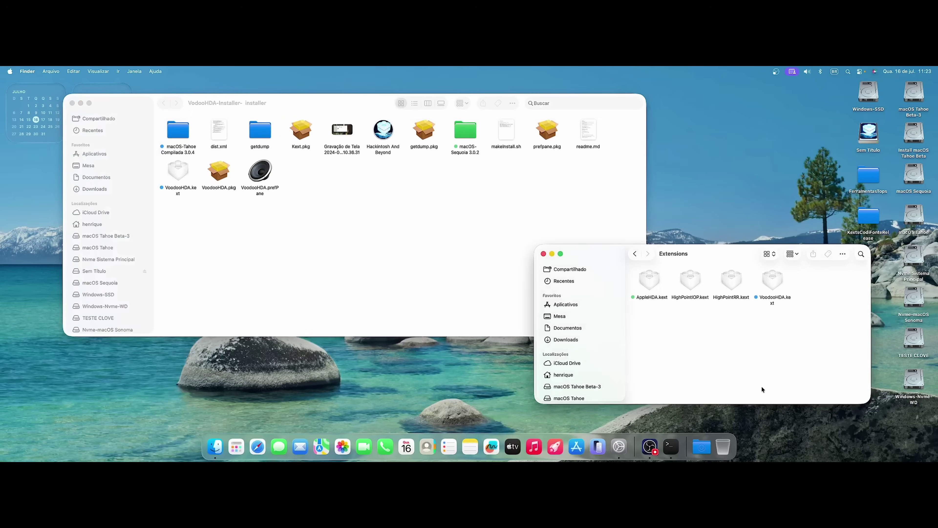
- Show VoodooHDA.kext's package contents and check Info.plist's CFBundleVersion reads 3.0.4
click(773, 283)
right_click(773, 284)
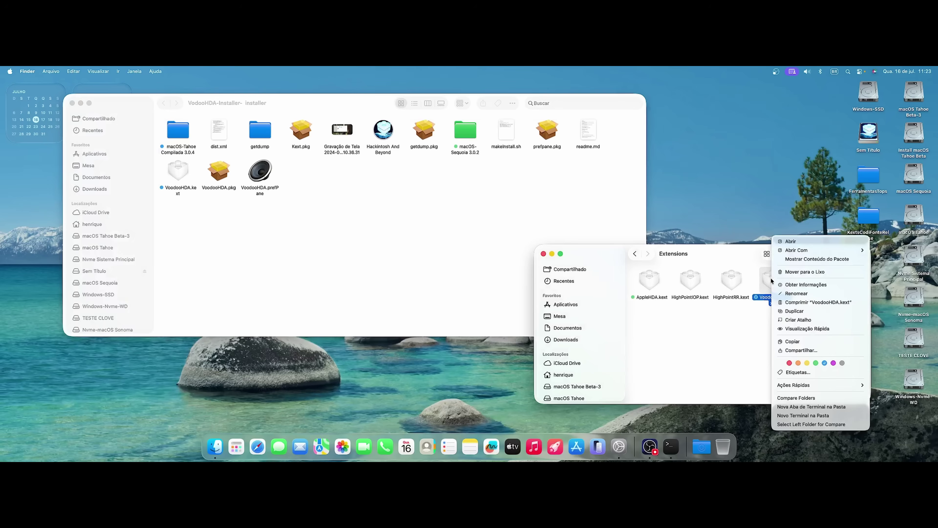
click(791, 260)
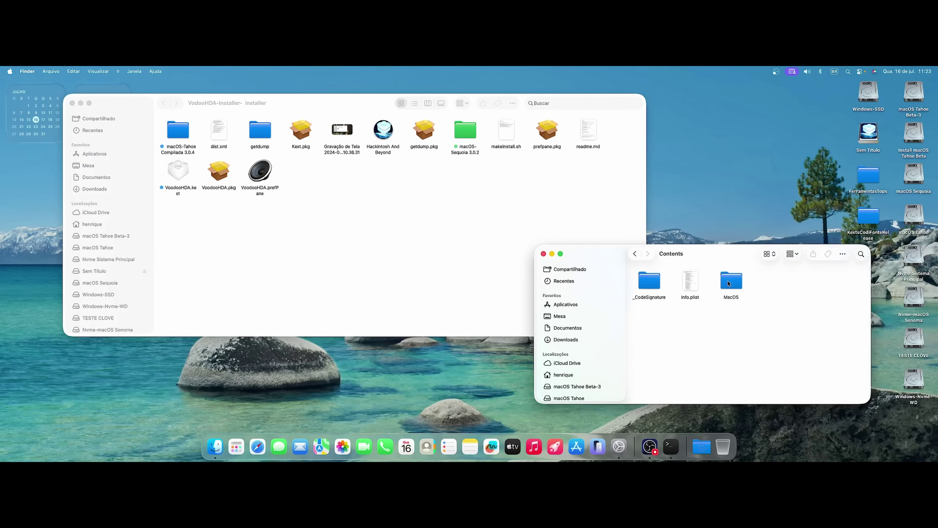
double_click(688, 285)
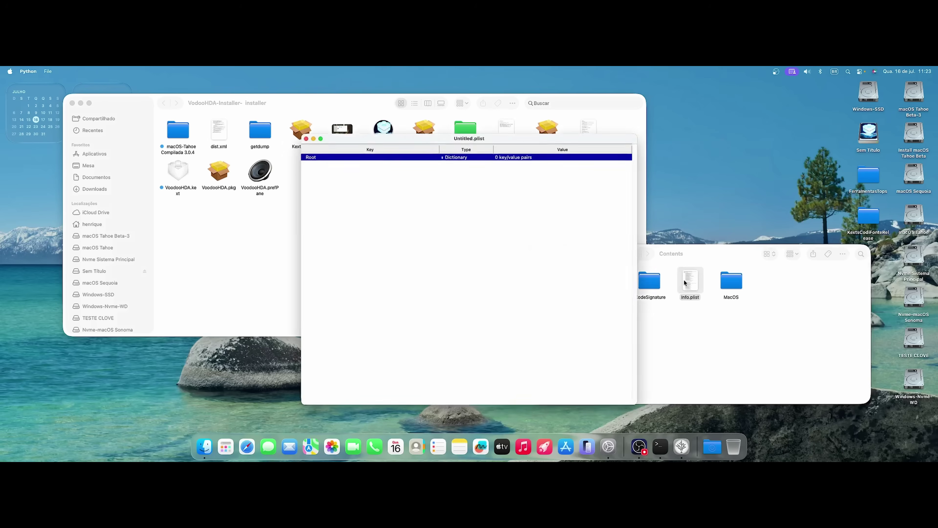
drag(402, 138, 425, 138)
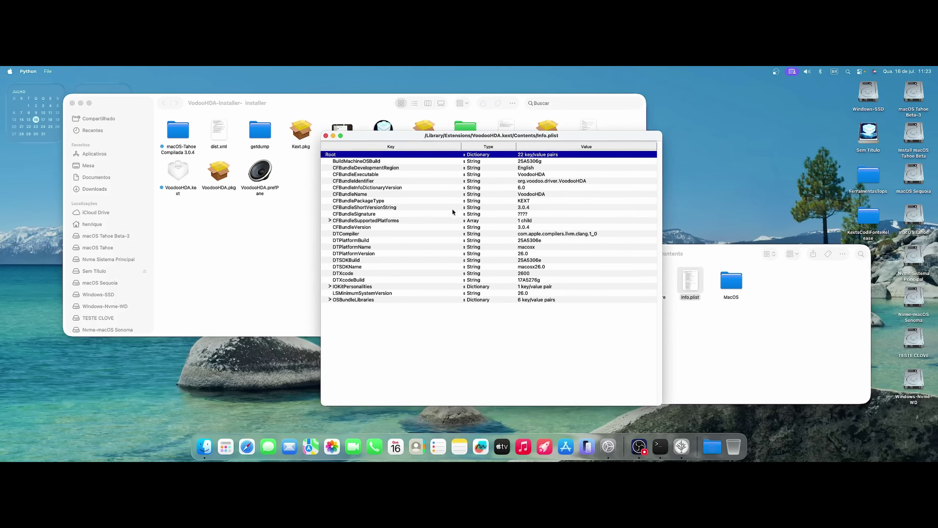
click(519, 227)
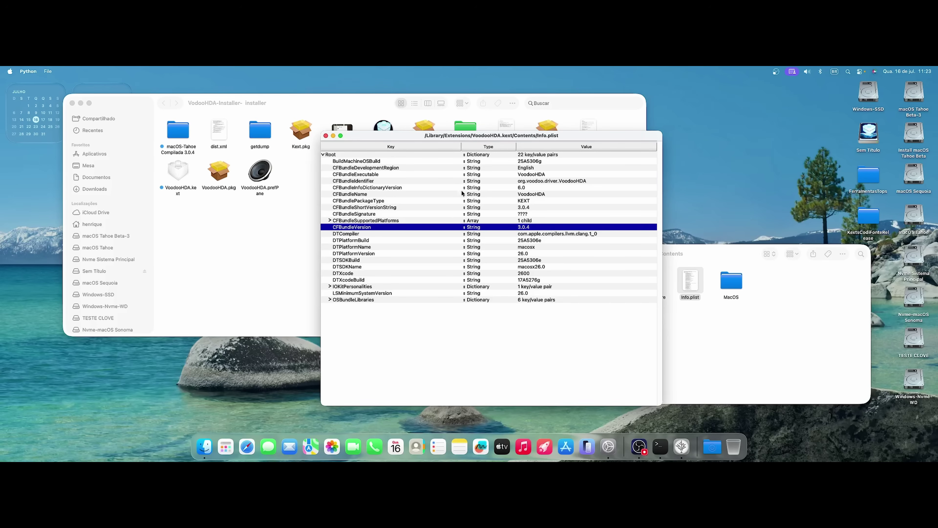
drag(357, 137, 371, 133)
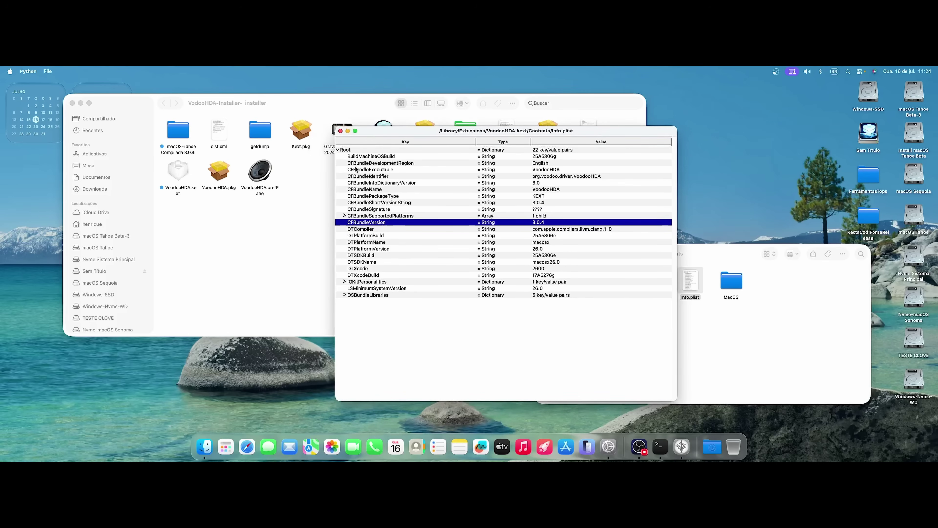
click(340, 130)
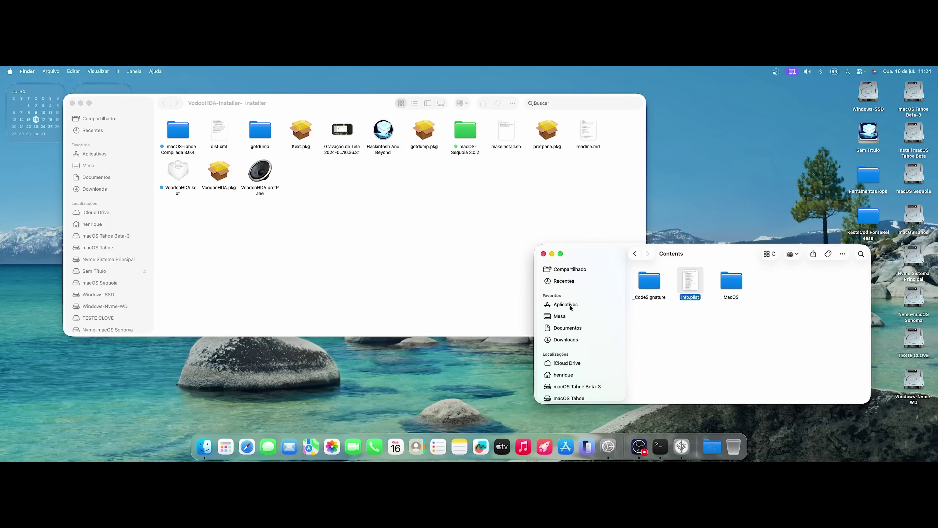
- Launch System Settings from the Dock and position its window on screen
right_click(608, 446)
click(532, 284)
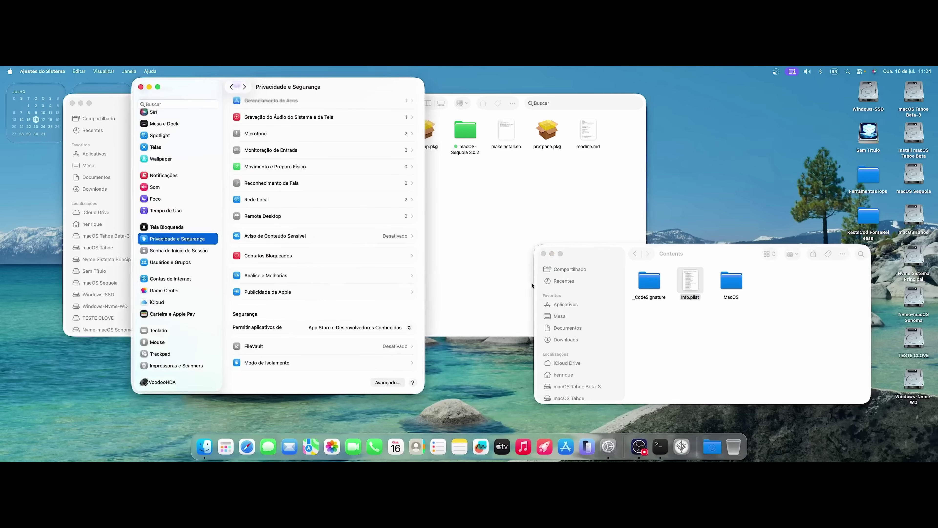
drag(370, 88, 387, 88)
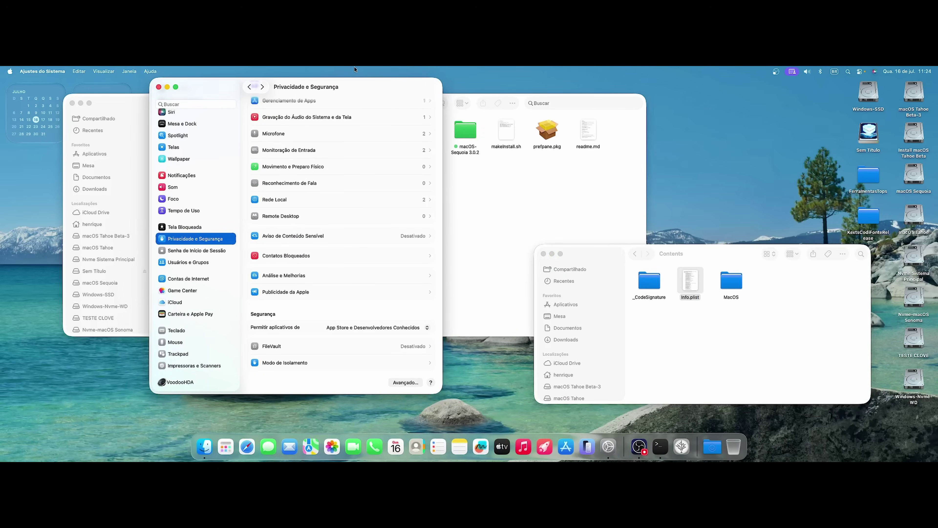
drag(365, 85, 373, 88)
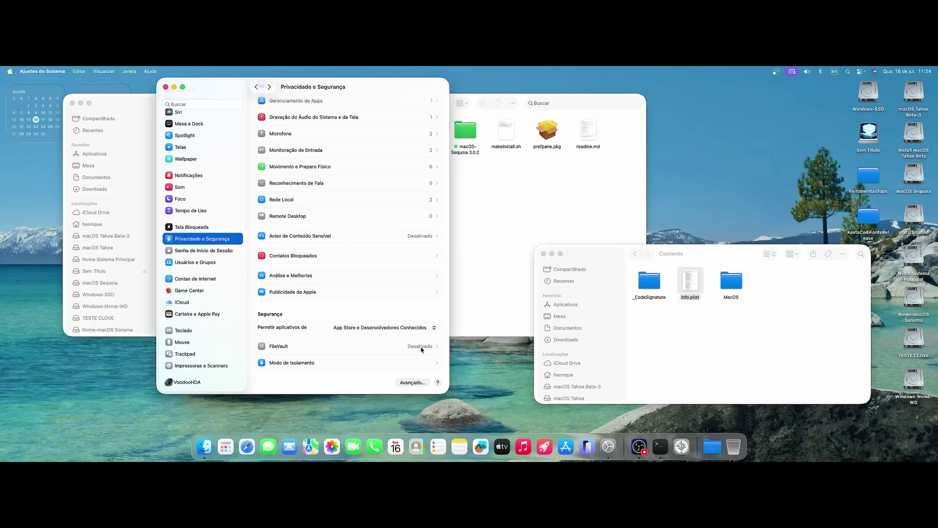
drag(394, 83, 415, 92)
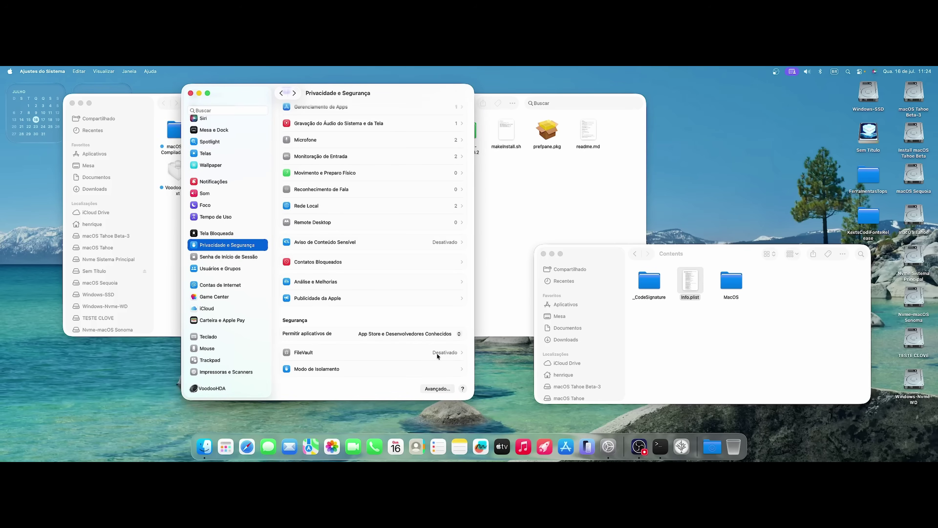
drag(413, 91, 411, 94)
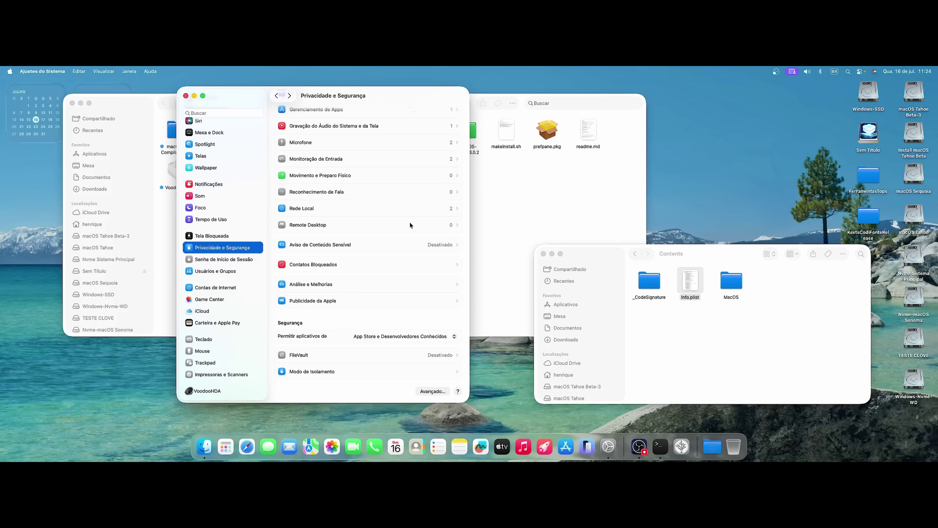
drag(399, 92, 396, 91)
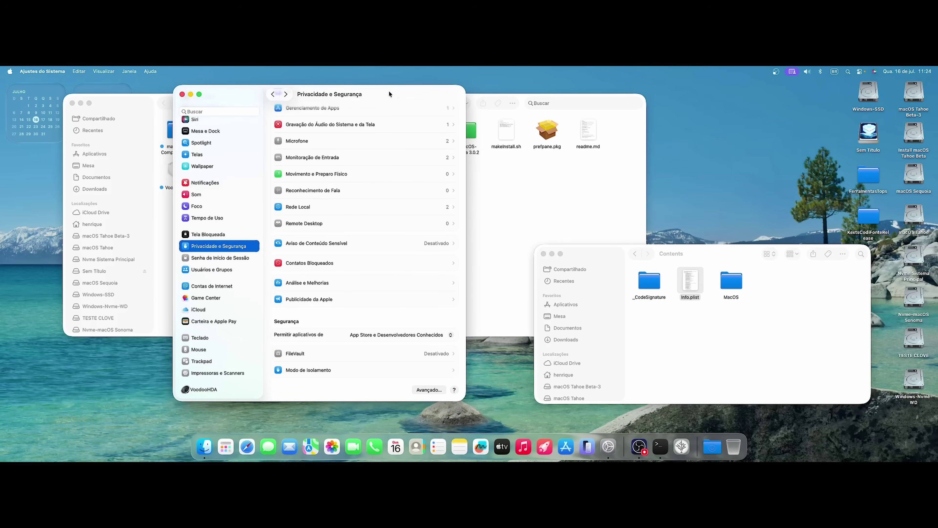
drag(389, 91, 386, 89)
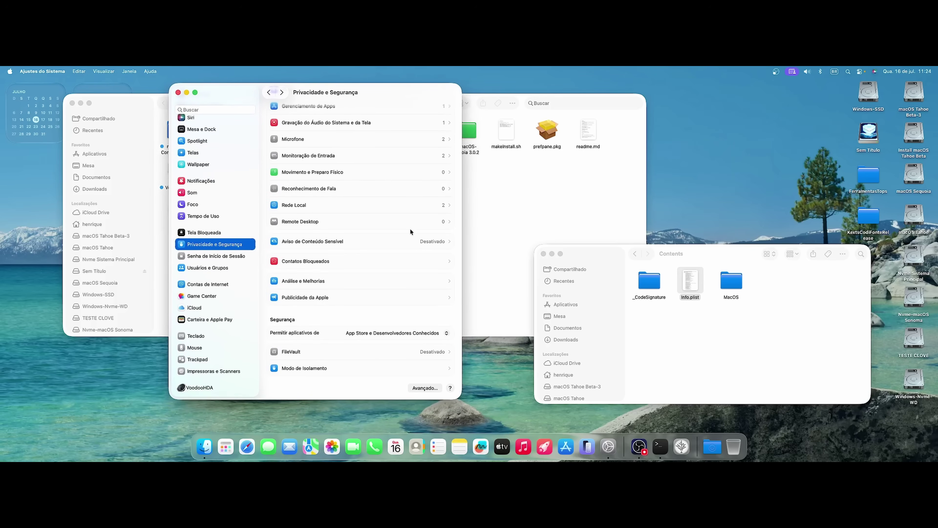
- Check the VoodooHDA pane and lower the Line-out volume one notch
click(225, 389)
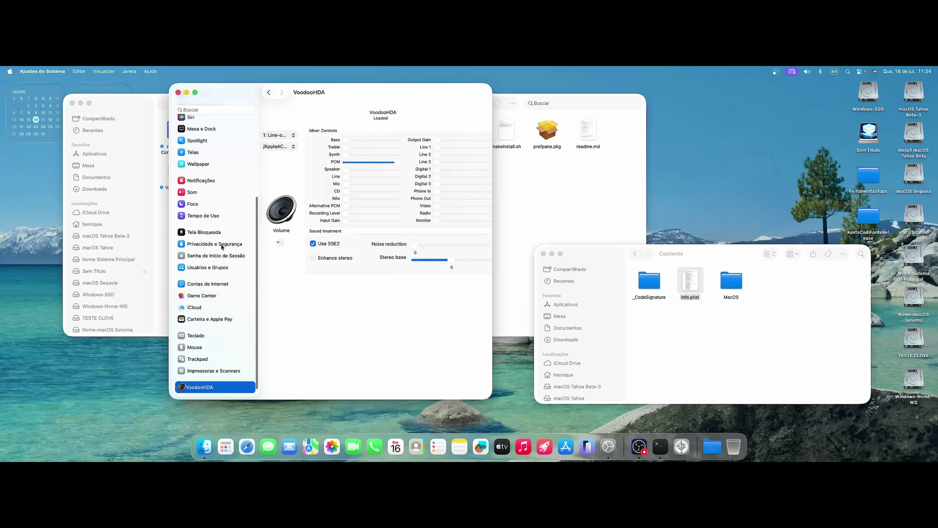
click(209, 244)
key(XF86AudioRaiseVolume)
key(XF86AudioLowerVolume)
- In Som, play the alert sound and list the Saída output devices
click(210, 192)
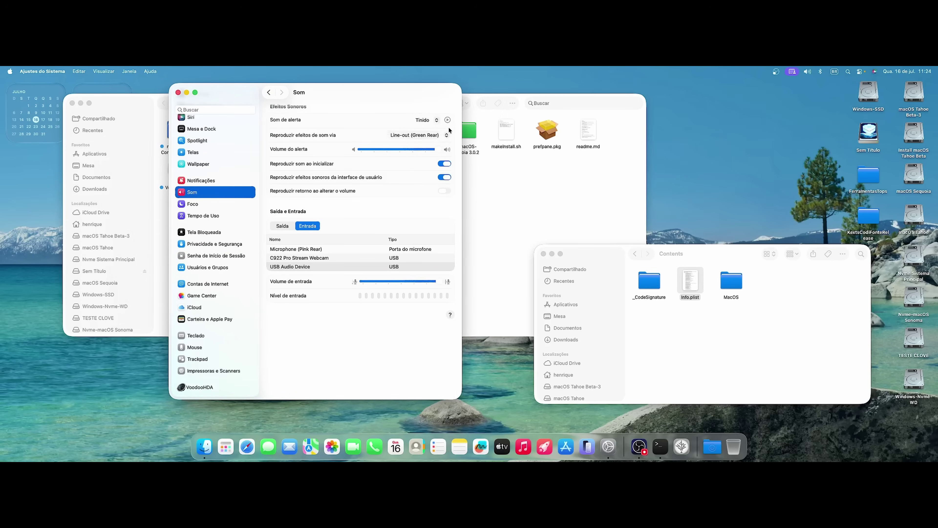
click(447, 120)
drag(350, 100, 379, 103)
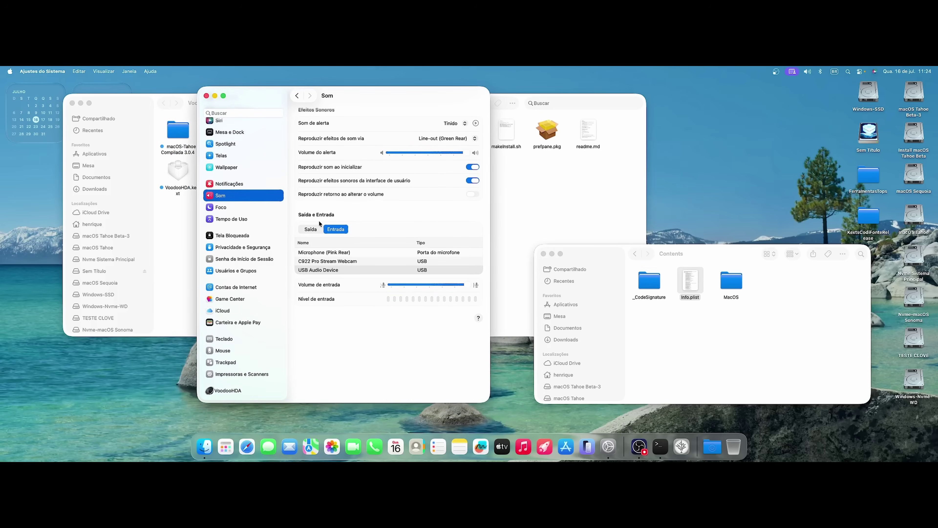
click(315, 229)
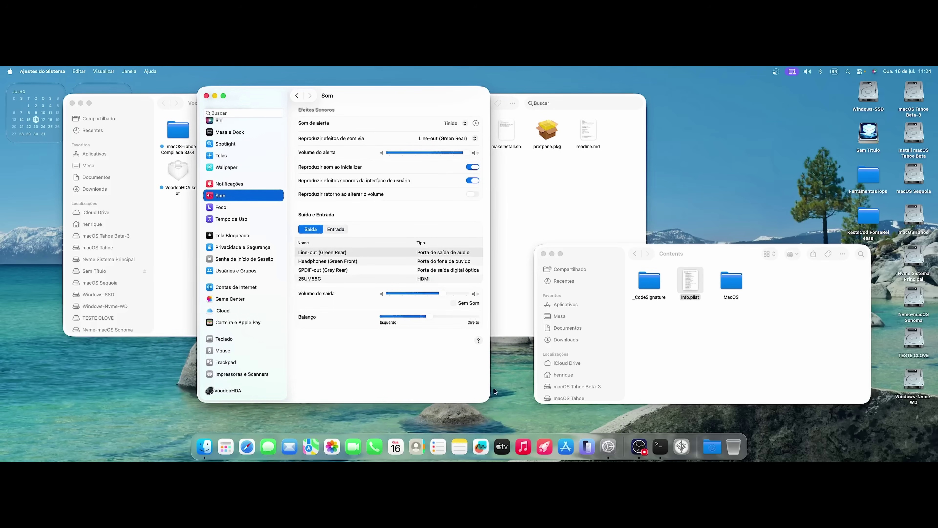
- Return to Privacidade e Segurança and scroll through the pane
click(242, 247)
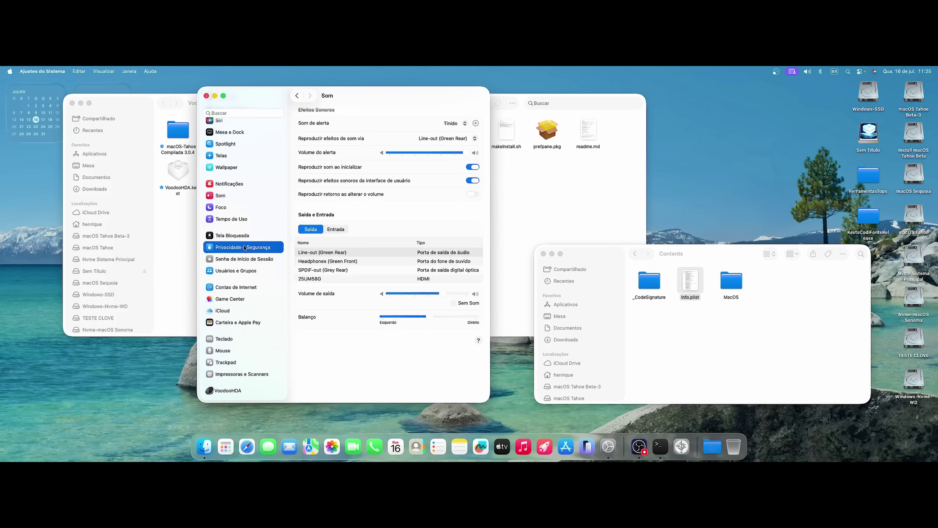
click(525, 226)
mouse_move(350, 105)
mouse_down()
mouse_move(338, 87)
mouse_move(346, 89)
mouse_up()
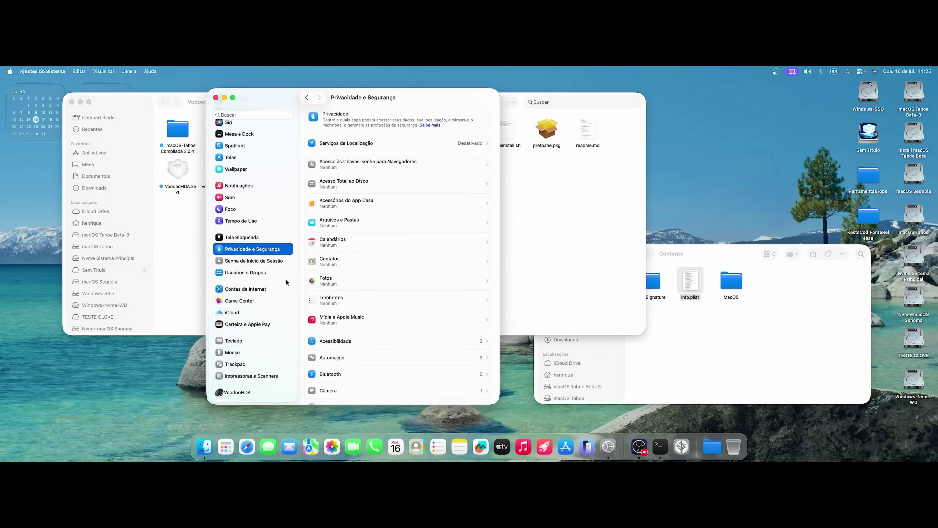
scroll(380, 291, down, 5)
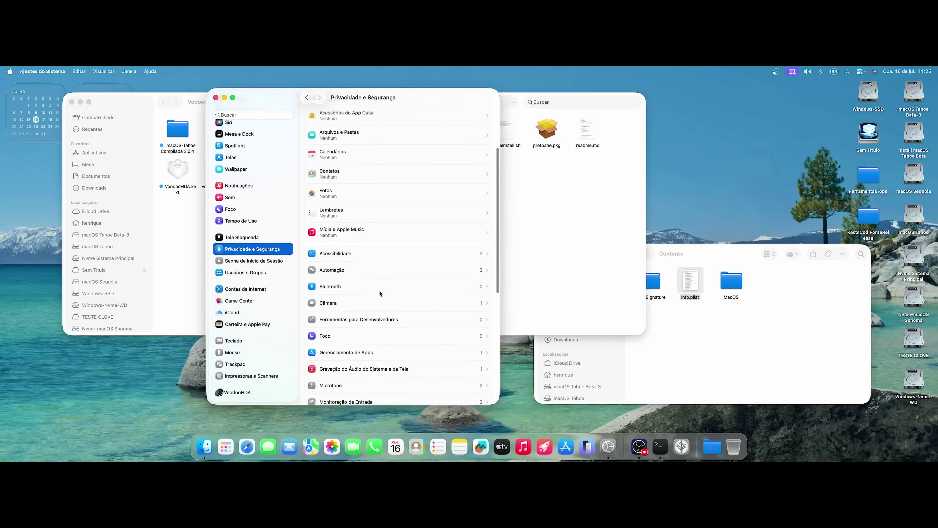
scroll(379, 291, down, 4)
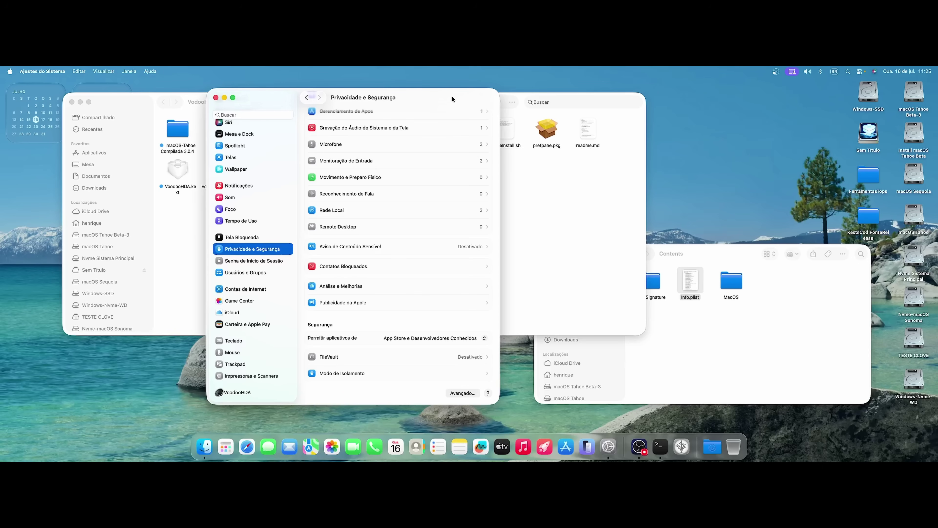
mouse_move(451, 97)
mouse_down()
mouse_move(463, 98)
mouse_move(454, 100)
mouse_up()
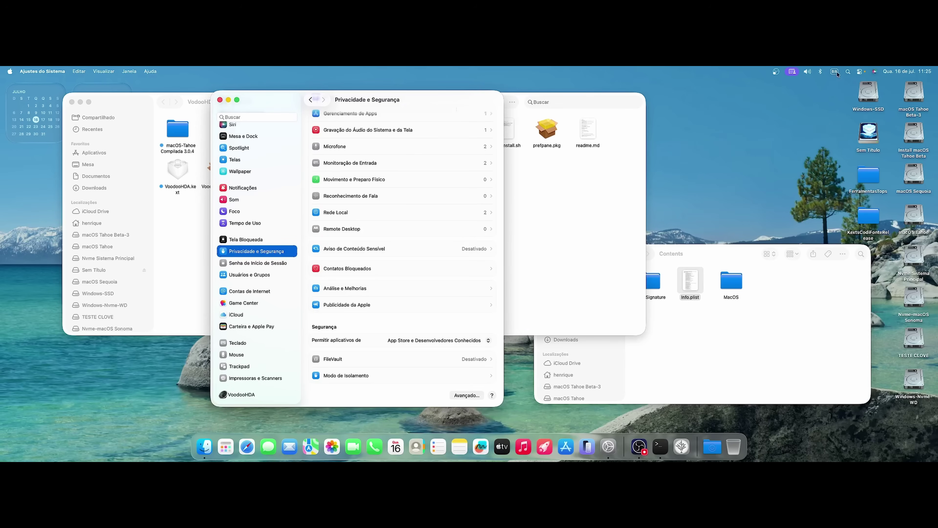
- Review the menu-bar sound outputs, then bring the VoodooHDA installer folder forward
click(808, 71)
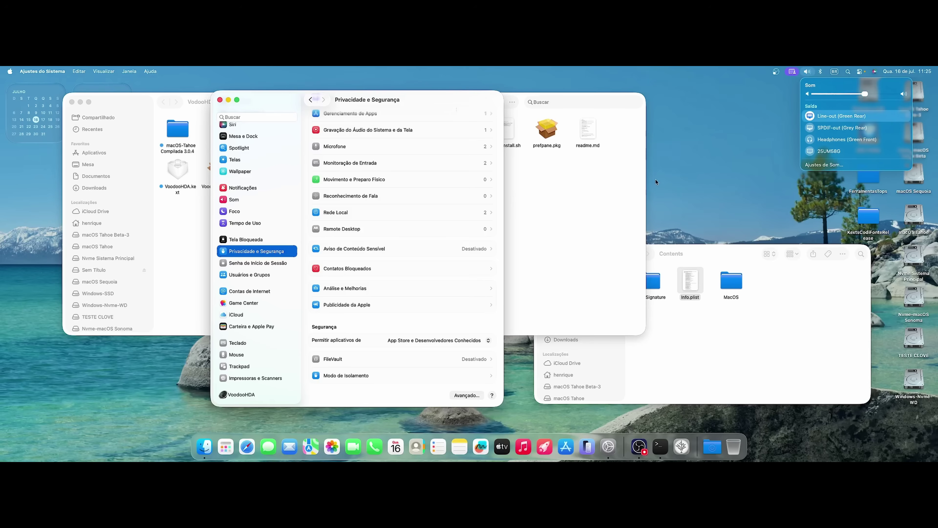
click(808, 73)
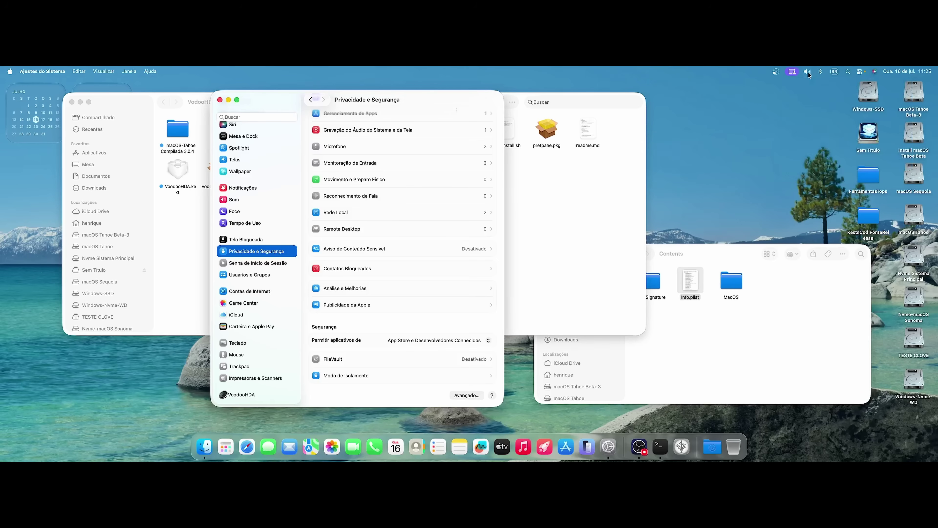
click(613, 209)
drag(344, 99, 365, 102)
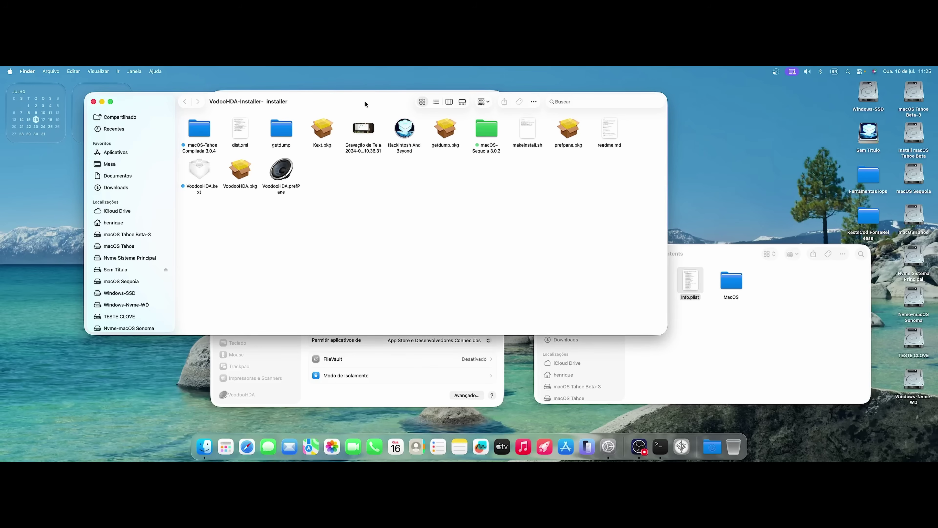
- Minimize System Settings and reposition the VoodooHDA installer folder window up-left
drag(365, 101, 389, 107)
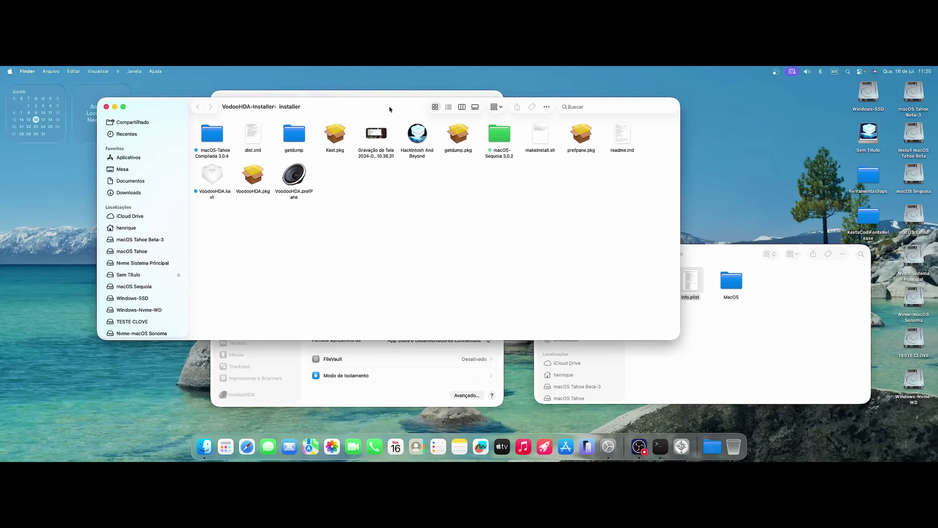
mouse_move(389, 107)
mouse_down()
mouse_move(434, 131)
mouse_move(392, 117)
mouse_up()
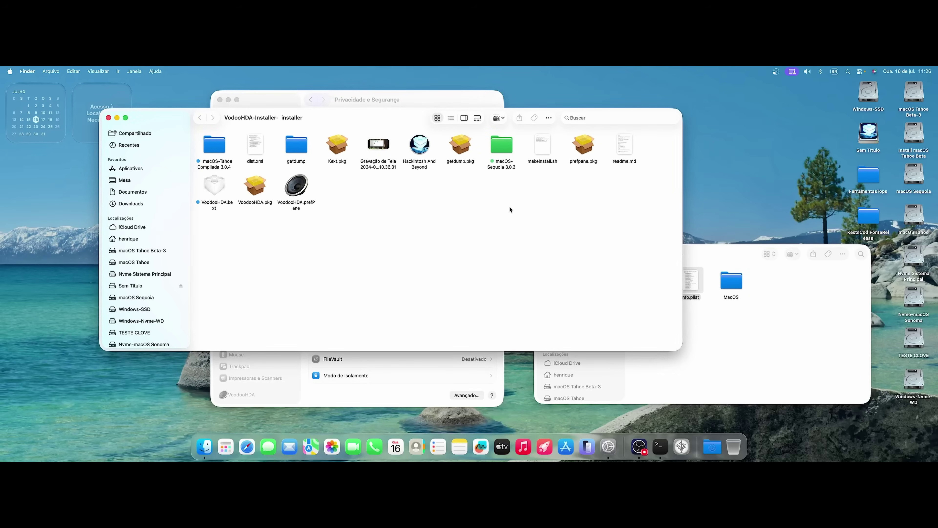
drag(374, 119, 427, 139)
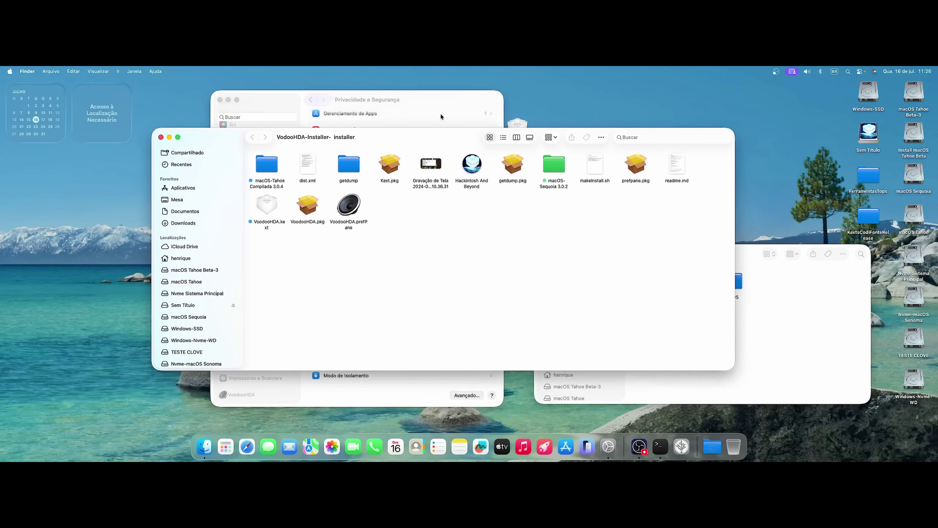
click(427, 100)
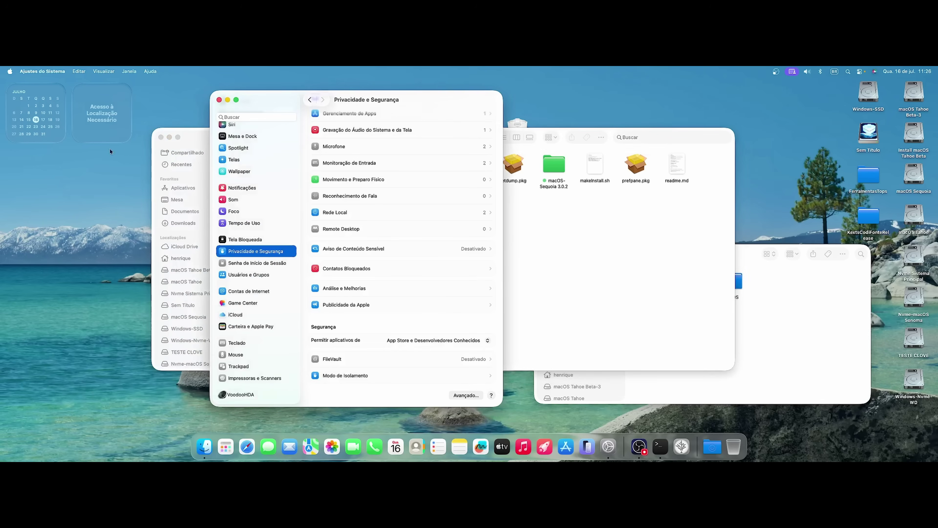
click(229, 100)
drag(457, 138, 381, 111)
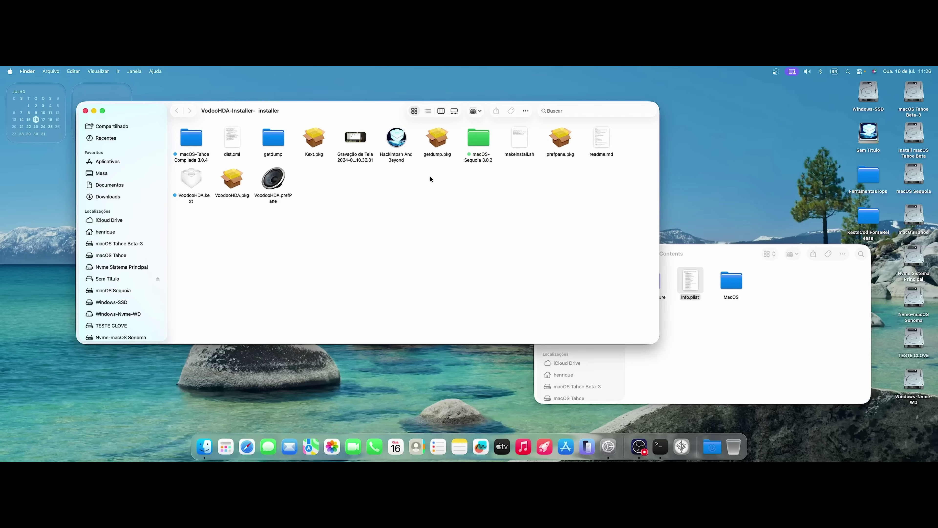